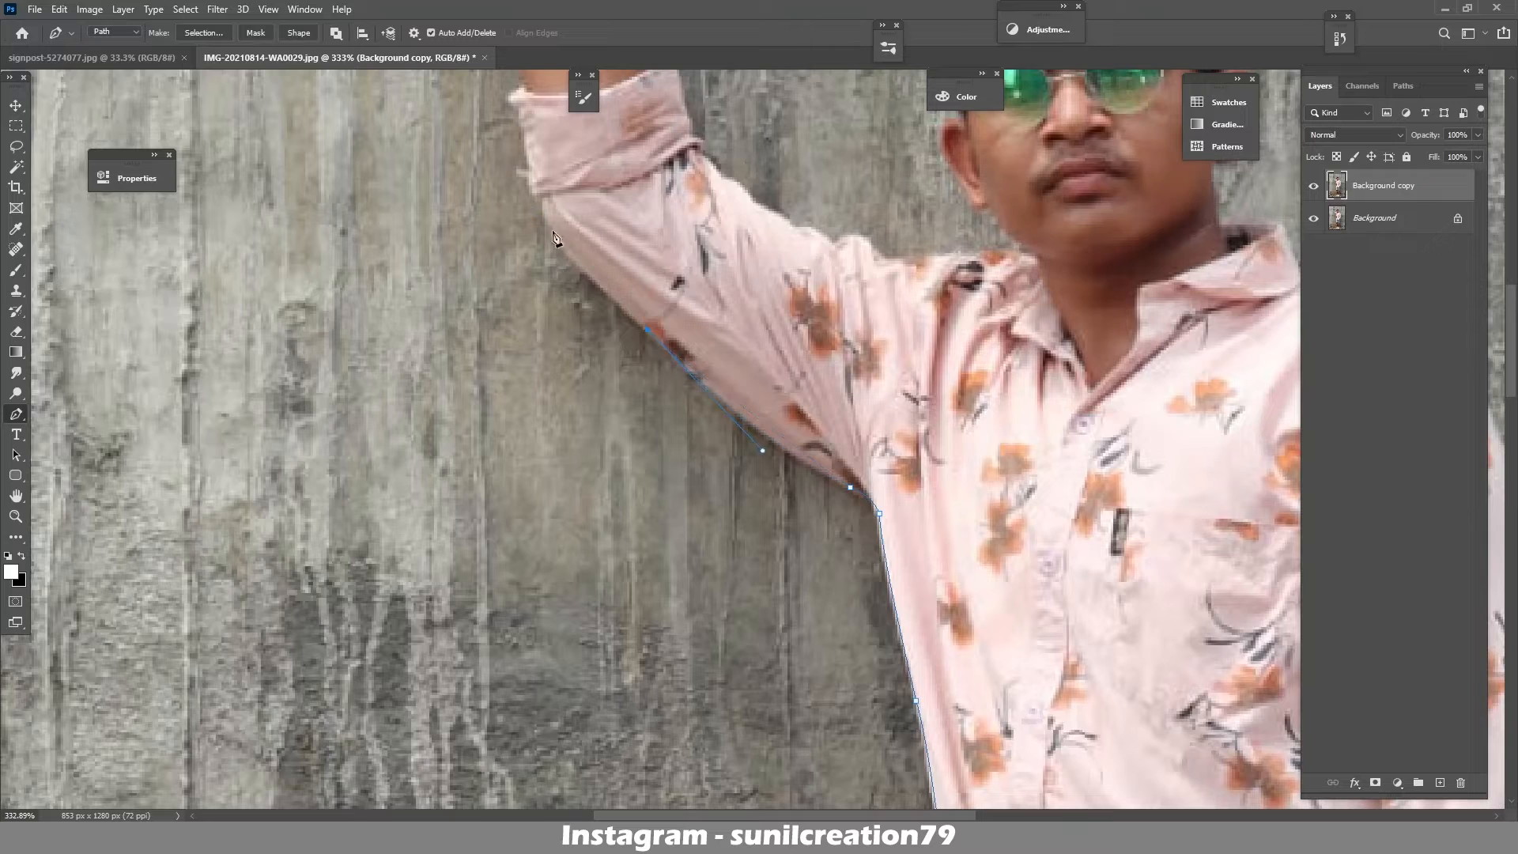
- Trace the pen path around the rolled sleeve cuff and up the outer edge of the raised forearm
{"action": "left_click_drag", "start_coordinate": [545, 196], "coordinate": [531, 171]}
{"action": "left_click_drag", "start_coordinate": [542, 194], "coordinate": [626, 376]}
{"action": "left_click_drag", "start_coordinate": [611, 314], "coordinate": [603, 276]}
{"action": "mouse_move", "coordinate": [605, 269]}
{"action": "left_mouse_down"}
{"action": "mouse_move", "coordinate": [623, 268]}
{"action": "mouse_move", "coordinate": [634, 439]}
{"action": "left_mouse_up"}
{"action": "mouse_move", "coordinate": [623, 243]}
{"action": "left_mouse_down"}
{"action": "mouse_move", "coordinate": [628, 196]}
{"action": "mouse_move", "coordinate": [644, 307]}
{"action": "mouse_move", "coordinate": [701, 318]}
{"action": "left_mouse_up"}
{"action": "left_click", "coordinate": [639, 304]}
- Continue the pen path up the edge of the palm and around the little finger of the raised hand
{"action": "mouse_move", "coordinate": [699, 307]}
{"action": "left_mouse_down"}
{"action": "mouse_move", "coordinate": [698, 274]}
{"action": "mouse_move", "coordinate": [708, 324]}
{"action": "left_mouse_up"}
{"action": "mouse_move", "coordinate": [689, 271]}
{"action": "left_mouse_down"}
{"action": "mouse_move", "coordinate": [677, 244]}
{"action": "mouse_move", "coordinate": [692, 352]}
{"action": "left_mouse_up"}
{"action": "mouse_move", "coordinate": [691, 287]}
{"action": "left_mouse_down"}
{"action": "mouse_move", "coordinate": [694, 253]}
{"action": "mouse_move", "coordinate": [722, 226]}
{"action": "left_mouse_up"}
{"action": "left_click", "coordinate": [693, 255]}
{"action": "left_click_drag", "start_coordinate": [718, 258], "coordinate": [729, 271]}
{"action": "left_click", "coordinate": [713, 285]}
{"action": "left_click", "coordinate": [717, 306]}
{"action": "left_click", "coordinate": [729, 292], "text": "alt"}
- Trace the pen path around the ring and middle fingers and over the tip of the index finger
{"action": "mouse_move", "coordinate": [735, 239]}
{"action": "left_mouse_down"}
{"action": "mouse_move", "coordinate": [725, 315]}
{"action": "mouse_move", "coordinate": [751, 272]}
{"action": "left_mouse_up"}
{"action": "left_click", "coordinate": [756, 276]}
{"action": "left_click_drag", "start_coordinate": [770, 255], "coordinate": [780, 305]}
{"action": "left_click_drag", "start_coordinate": [779, 334], "coordinate": [772, 398]}
{"action": "left_click", "coordinate": [777, 379], "text": "alt"}
{"action": "left_click_drag", "start_coordinate": [827, 276], "coordinate": [836, 308]}
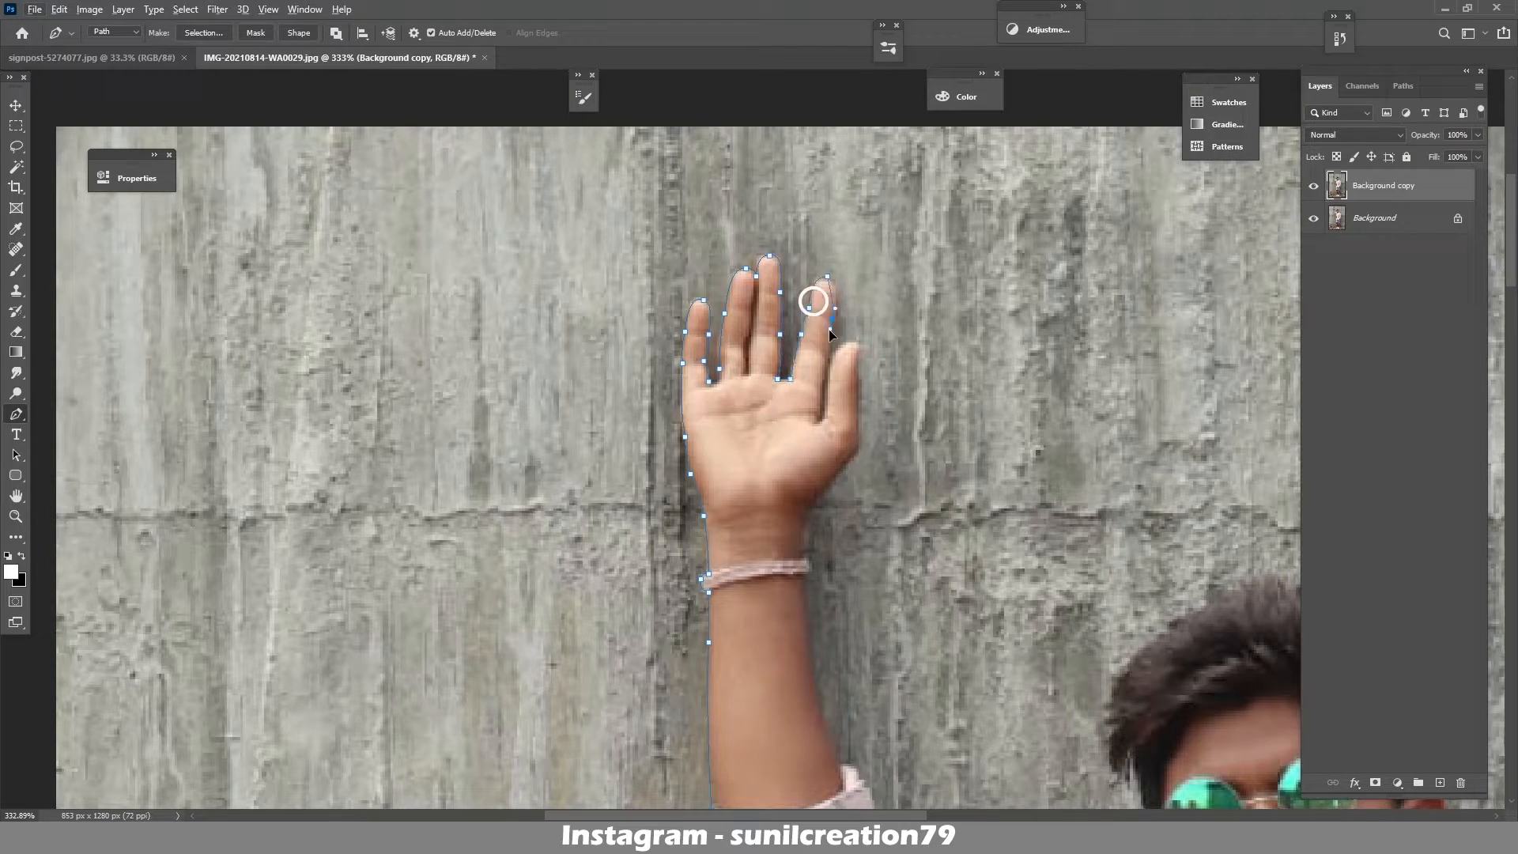
- Trace the thumb and the inner edge of the palm, continuing past the wristband down the forearm
{"action": "left_click", "coordinate": [857, 363]}
{"action": "left_click", "coordinate": [856, 369], "text": "alt"}
{"action": "left_click_drag", "start_coordinate": [857, 421], "coordinate": [858, 443]}
{"action": "left_click", "coordinate": [856, 422], "text": "alt"}
{"action": "mouse_move", "coordinate": [841, 468]}
{"action": "left_mouse_down"}
{"action": "mouse_move", "coordinate": [811, 491]}
{"action": "mouse_move", "coordinate": [768, 336]}
{"action": "left_mouse_up"}
{"action": "left_click", "coordinate": [841, 468], "text": "alt"}
{"action": "left_click", "coordinate": [769, 342]}
{"action": "left_click_drag", "start_coordinate": [787, 494], "coordinate": [797, 519]}
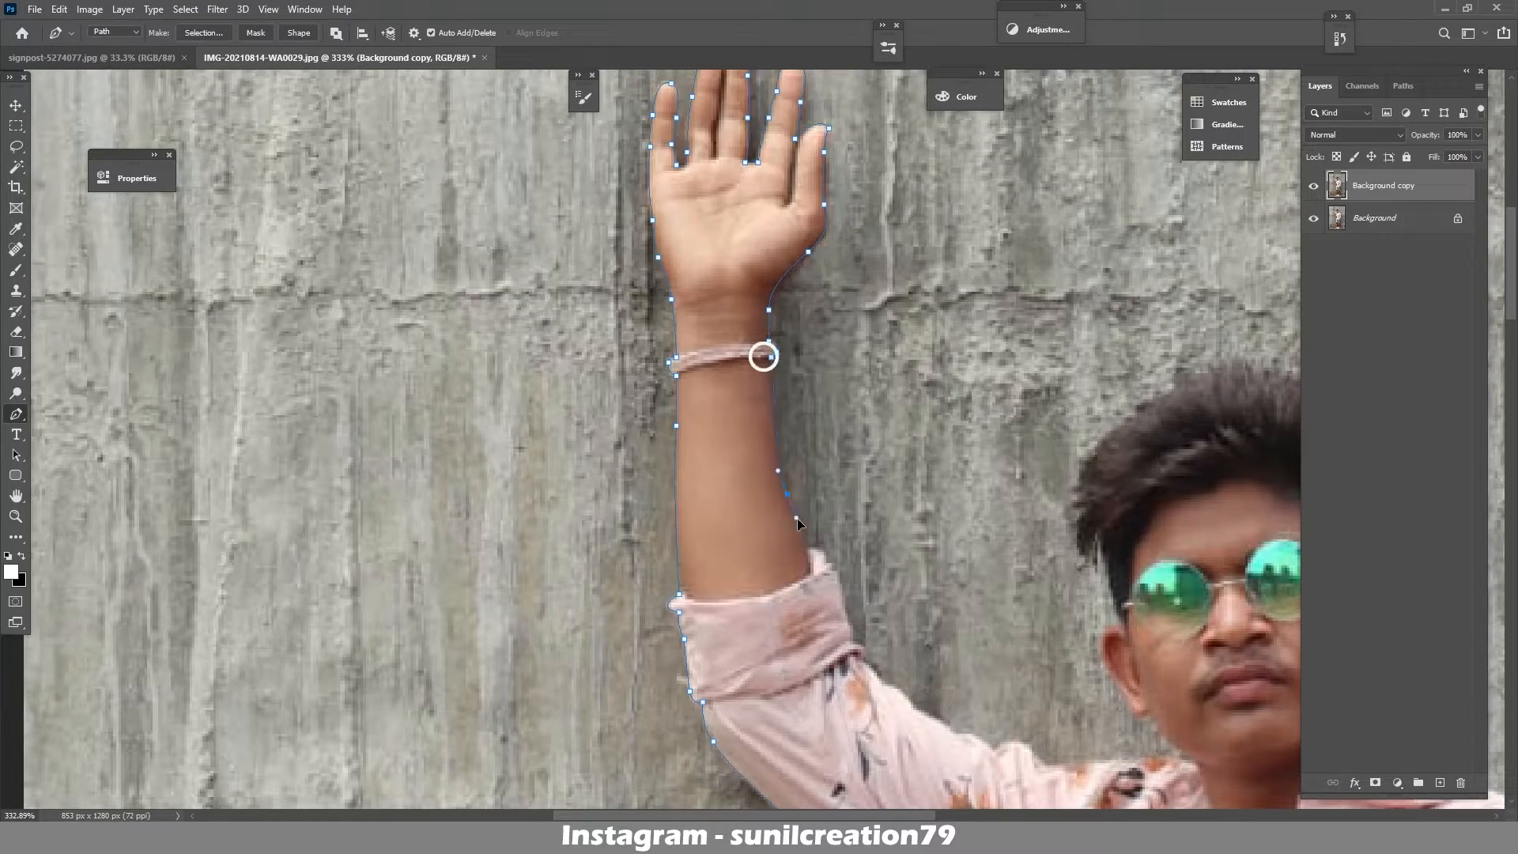
- Extend the pen path along the upper edge of the raised sleeve to the shirt collar
{"action": "left_click", "coordinate": [882, 683]}
{"action": "left_click", "coordinate": [914, 707]}
{"action": "left_click", "coordinate": [951, 733]}
{"action": "left_click_drag", "start_coordinate": [995, 752], "coordinate": [1011, 765]}
{"action": "mouse_move", "coordinate": [1047, 765]}
{"action": "left_mouse_down"}
{"action": "mouse_move", "coordinate": [1058, 781]}
{"action": "mouse_move", "coordinate": [894, 525]}
{"action": "mouse_move", "coordinate": [1042, 528]}
{"action": "left_mouse_up"}
{"action": "left_click", "coordinate": [910, 527]}
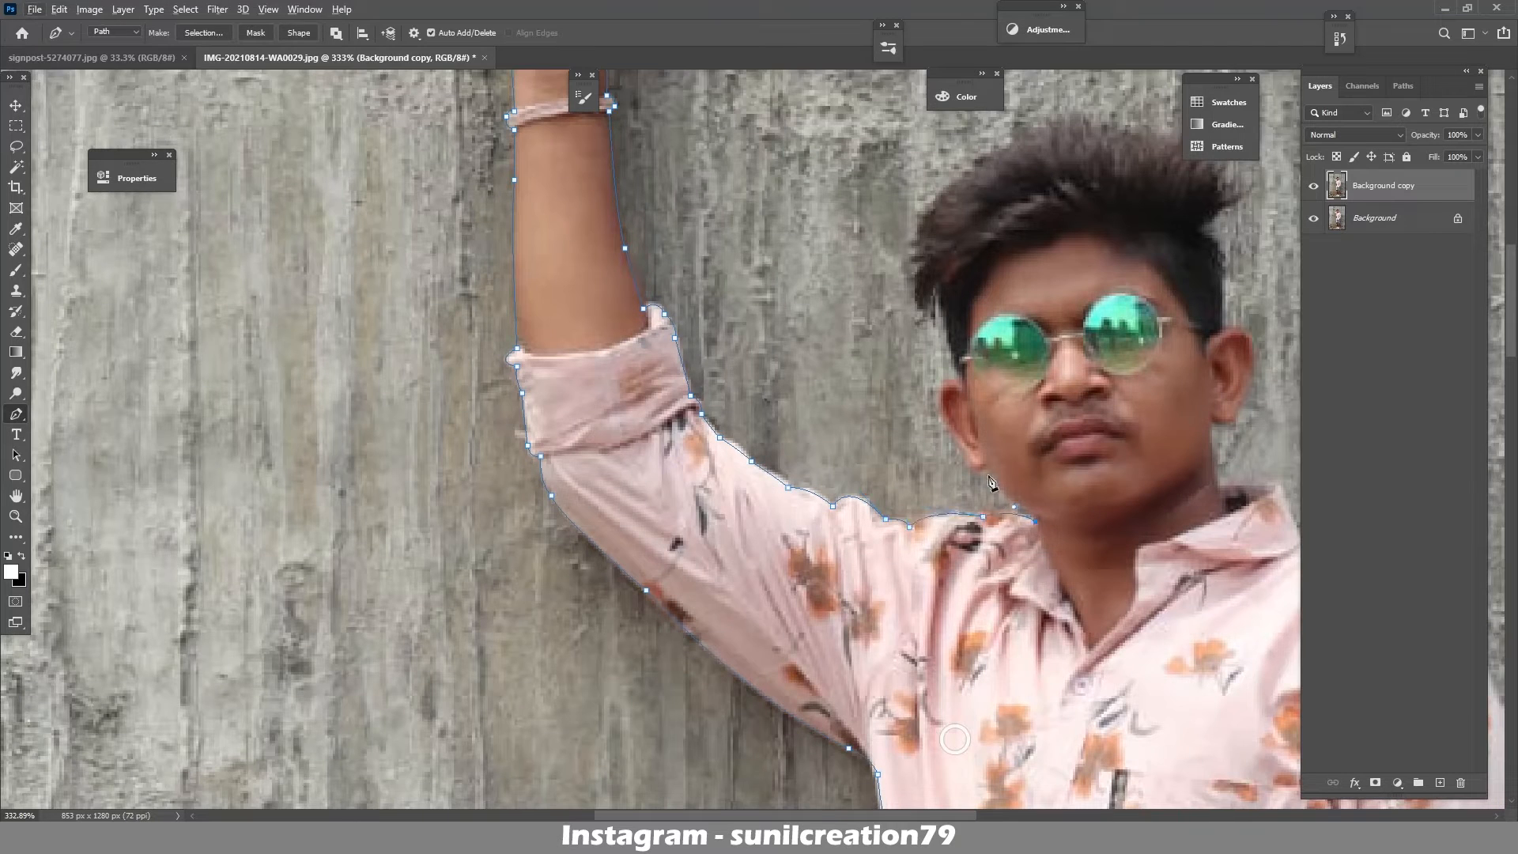
- Trace the path up the jaw and ear beside the raised arm, then over the hair to the opposite ear
{"action": "left_click", "coordinate": [965, 456]}
{"action": "left_click", "coordinate": [943, 419]}
{"action": "left_click", "coordinate": [965, 385]}
{"action": "mouse_move", "coordinate": [950, 380]}
{"action": "left_mouse_down"}
{"action": "mouse_move", "coordinate": [964, 376]}
{"action": "mouse_move", "coordinate": [1009, 540]}
{"action": "left_mouse_up"}
{"action": "left_click", "coordinate": [994, 517]}
{"action": "left_click", "coordinate": [986, 477]}
{"action": "left_click_drag", "start_coordinate": [969, 490], "coordinate": [1000, 458]}
{"action": "left_click_drag", "start_coordinate": [1037, 439], "coordinate": [1175, 441]}
{"action": "left_click_drag", "start_coordinate": [1175, 441], "coordinate": [959, 492]}
{"action": "left_click", "coordinate": [971, 476]}
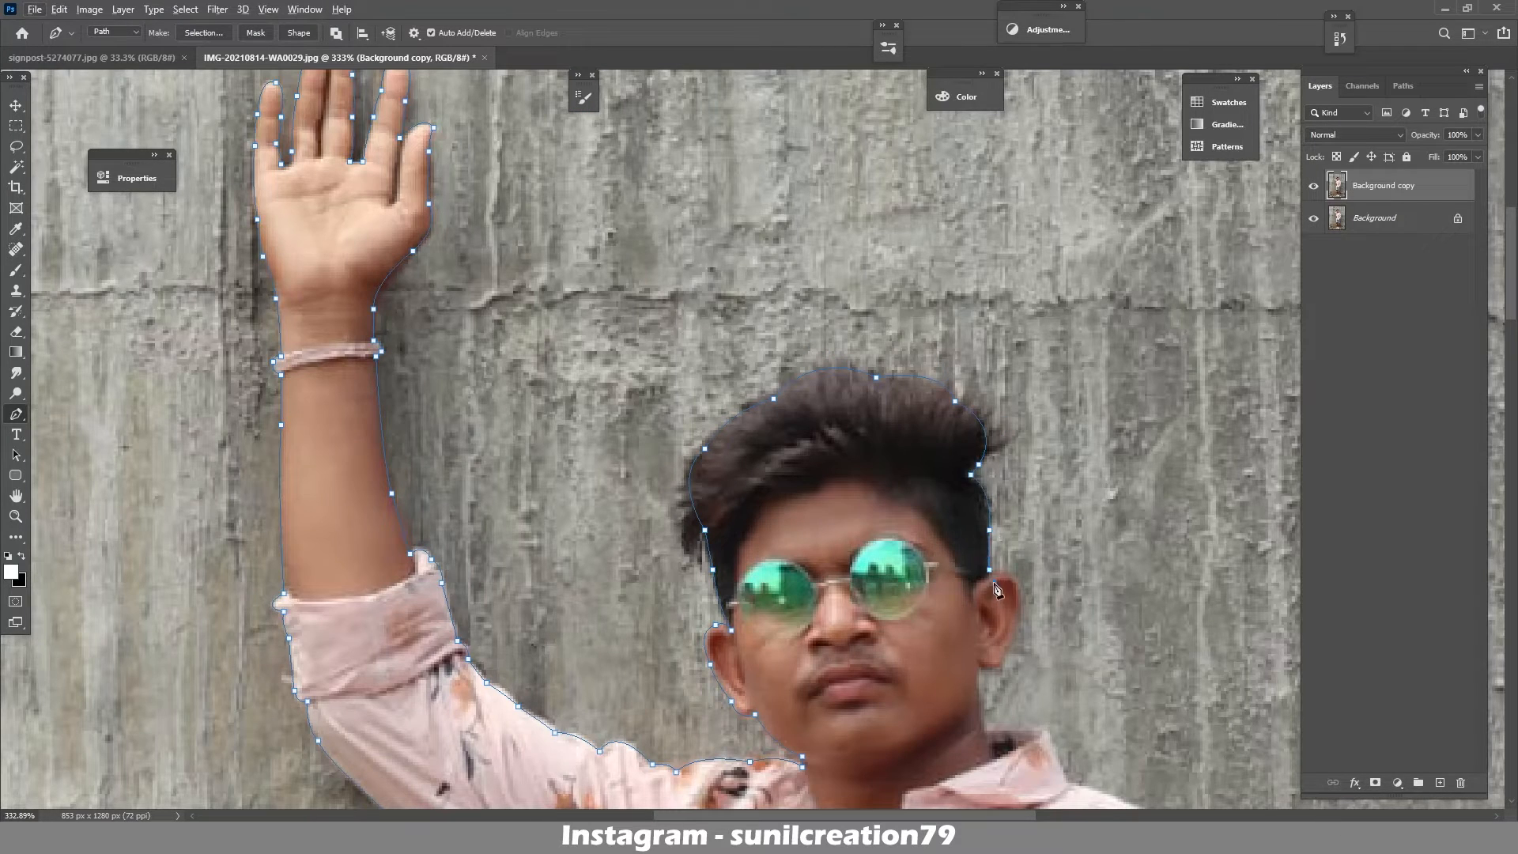
- Outline the second ear and neck and continue the path around the shirt collar
{"action": "key", "text": "ctrl+z"}
{"action": "left_click_drag", "start_coordinate": [1018, 588], "coordinate": [871, 498]}
{"action": "left_click", "coordinate": [1013, 643]}
{"action": "left_click", "coordinate": [1002, 662]}
{"action": "left_click", "coordinate": [976, 664]}
{"action": "left_click", "coordinate": [901, 569]}
{"action": "left_click_drag", "start_coordinate": [966, 579], "coordinate": [971, 599]}
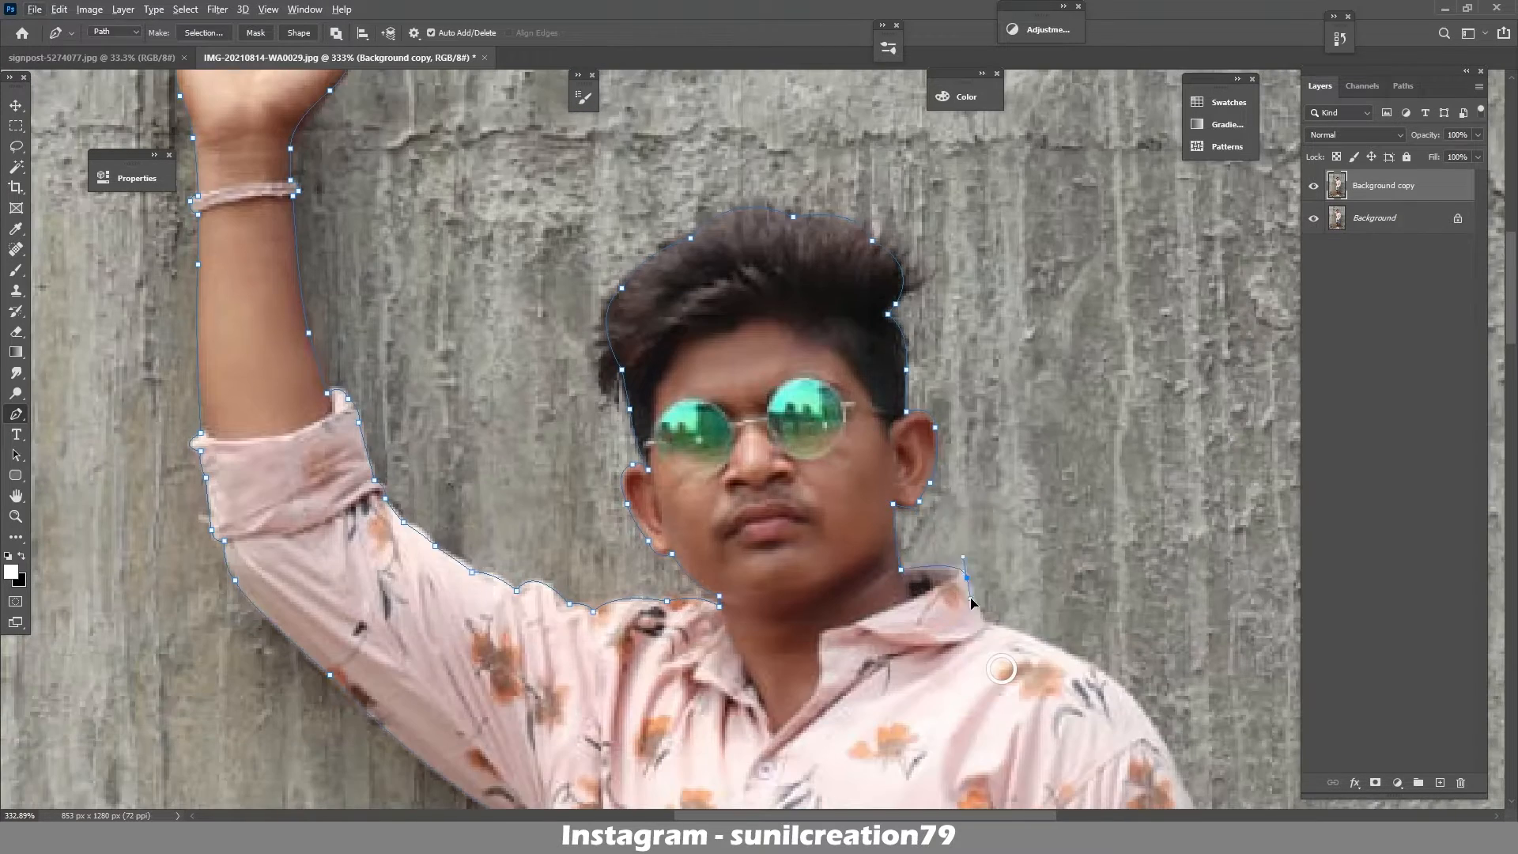
- Trace the path over the shoulder, along the lowered sleeve and past the shirt hem onto the shorts
{"action": "left_click", "coordinate": [983, 623]}
{"action": "left_click_drag", "start_coordinate": [1100, 669], "coordinate": [1139, 696]}
{"action": "left_click_drag", "start_coordinate": [1140, 697], "coordinate": [1028, 316]}
{"action": "left_click", "coordinate": [1022, 530]}
{"action": "left_click", "coordinate": [1032, 595]}
{"action": "left_click", "coordinate": [1012, 630]}
{"action": "left_click", "coordinate": [975, 649]}
{"action": "left_click_drag", "start_coordinate": [977, 651], "coordinate": [916, 385]}
{"action": "left_click", "coordinate": [979, 453]}
{"action": "left_click_drag", "start_coordinate": [927, 386], "coordinate": [914, 405]}
{"action": "left_click", "coordinate": [913, 423]}
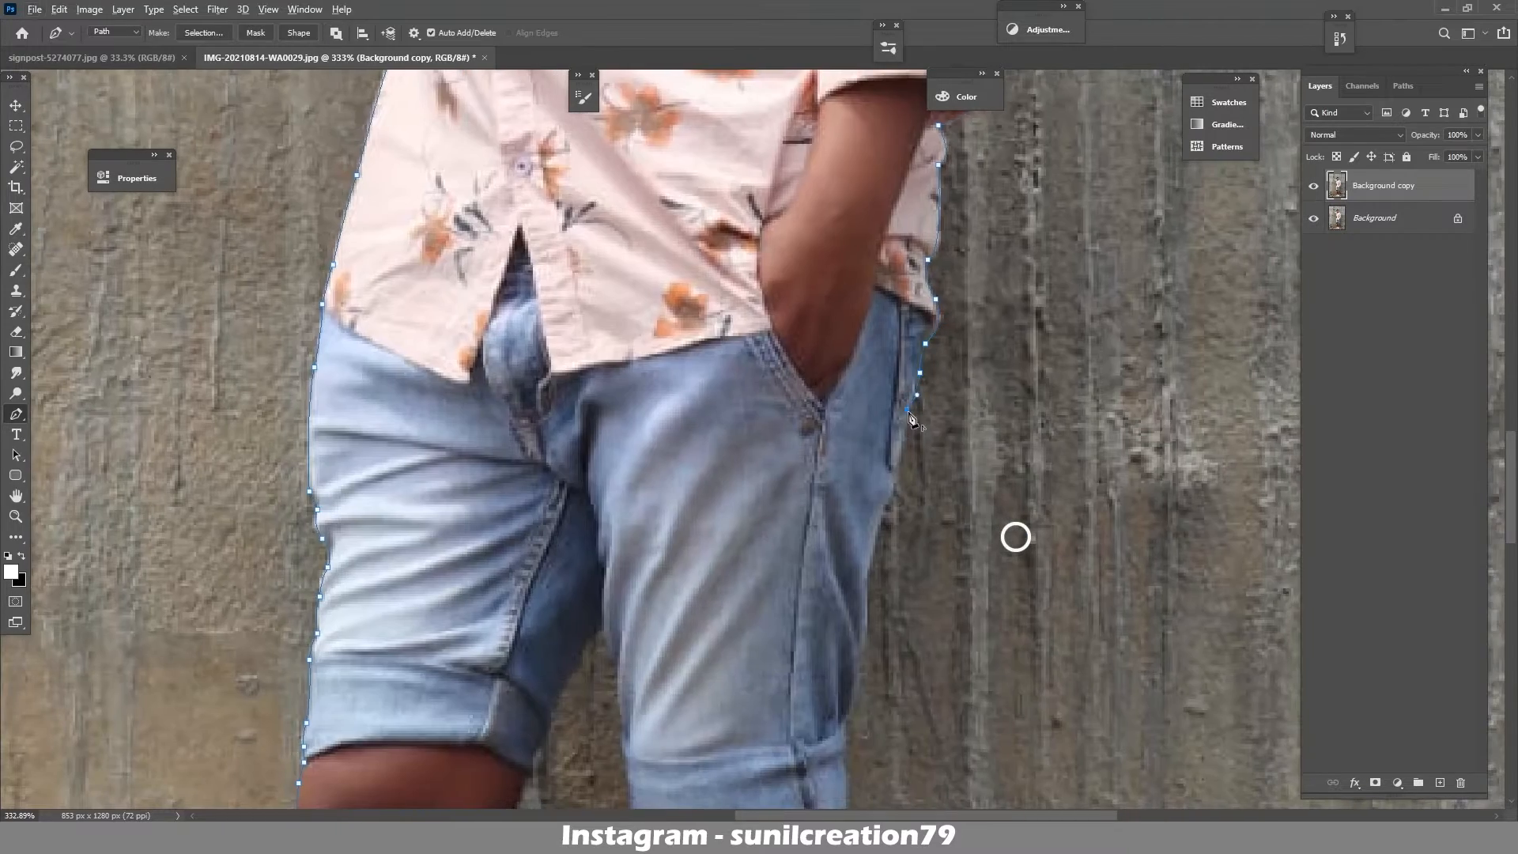
- Continue the pen path down the outer edge of the shorts to the rolled cuff
{"action": "left_click", "coordinate": [903, 483]}
{"action": "left_click_drag", "start_coordinate": [896, 510], "coordinate": [896, 369]}
{"action": "left_click_drag", "start_coordinate": [890, 380], "coordinate": [876, 393]}
{"action": "left_click_drag", "start_coordinate": [874, 464], "coordinate": [875, 482]}
{"action": "left_click_drag", "start_coordinate": [850, 588], "coordinate": [835, 451]}
{"action": "left_click", "coordinate": [834, 457]}
{"action": "left_click_drag", "start_coordinate": [820, 520], "coordinate": [793, 521]}
- Trace the outer edge of the lower leg down to the top of the sock
{"action": "left_click_drag", "start_coordinate": [843, 684], "coordinate": [837, 385]}
{"action": "left_click_drag", "start_coordinate": [835, 378], "coordinate": [834, 402]}
{"action": "left_click_drag", "start_coordinate": [809, 546], "coordinate": [797, 605]}
{"action": "left_click_drag", "start_coordinate": [812, 664], "coordinate": [814, 393]}
{"action": "left_click", "coordinate": [749, 525]}
- Outline the soles of both white shoes and the toe of the rear shoe up to its laces
{"action": "left_click", "coordinate": [356, 678], "text": "alt"}
{"action": "left_click_drag", "start_coordinate": [312, 622], "coordinate": [321, 601]}
{"action": "left_click_drag", "start_coordinate": [359, 594], "coordinate": [467, 568]}
{"action": "left_click", "coordinate": [438, 575]}
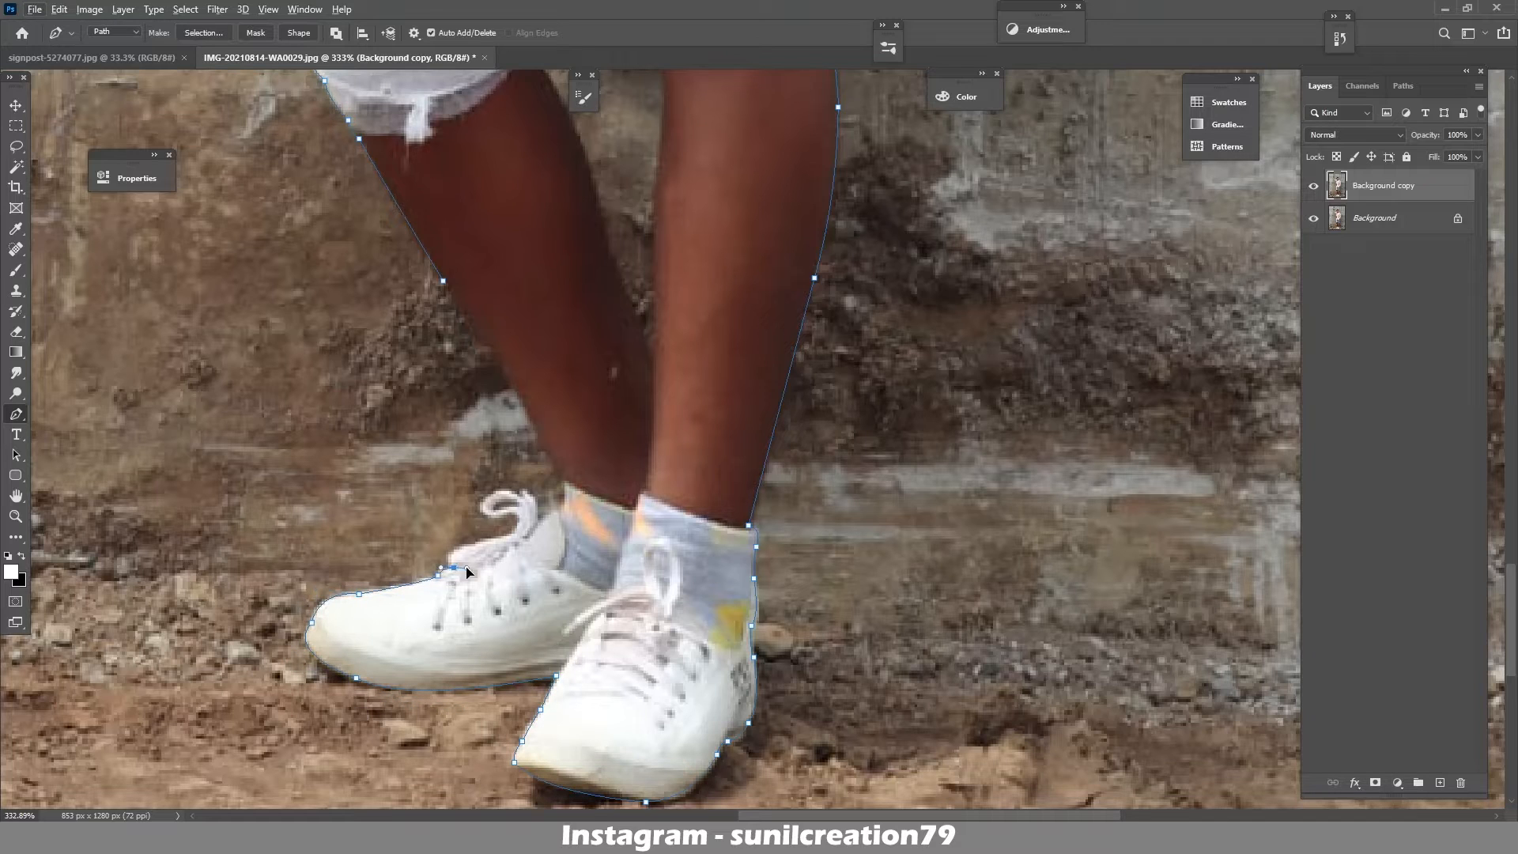
- Trace around the rear shoe's raised shoelace loop and up to the top of its sock
{"action": "left_click", "coordinate": [497, 517], "text": "alt"}
{"action": "left_click_drag", "start_coordinate": [497, 517], "coordinate": [537, 544]}
{"action": "left_click", "coordinate": [521, 497]}
{"action": "left_click", "coordinate": [524, 490]}
{"action": "left_click", "coordinate": [537, 519], "text": "alt"}
{"action": "left_click", "coordinate": [559, 510]}
{"action": "left_click", "coordinate": [564, 483]}
- Close the outline along the bandaged leg's shin and convert the path into a selection
{"action": "left_click_drag", "start_coordinate": [488, 349], "coordinate": [563, 519]}
{"action": "left_click", "coordinate": [562, 519]}
{"action": "left_click", "coordinate": [516, 450]}
{"action": "key", "text": "ctrl+Return"}
- Outline the opening inside the shoelace loop and the inner edge of the shorts bordering the gap between the legs
{"action": "left_click", "coordinate": [591, 673]}
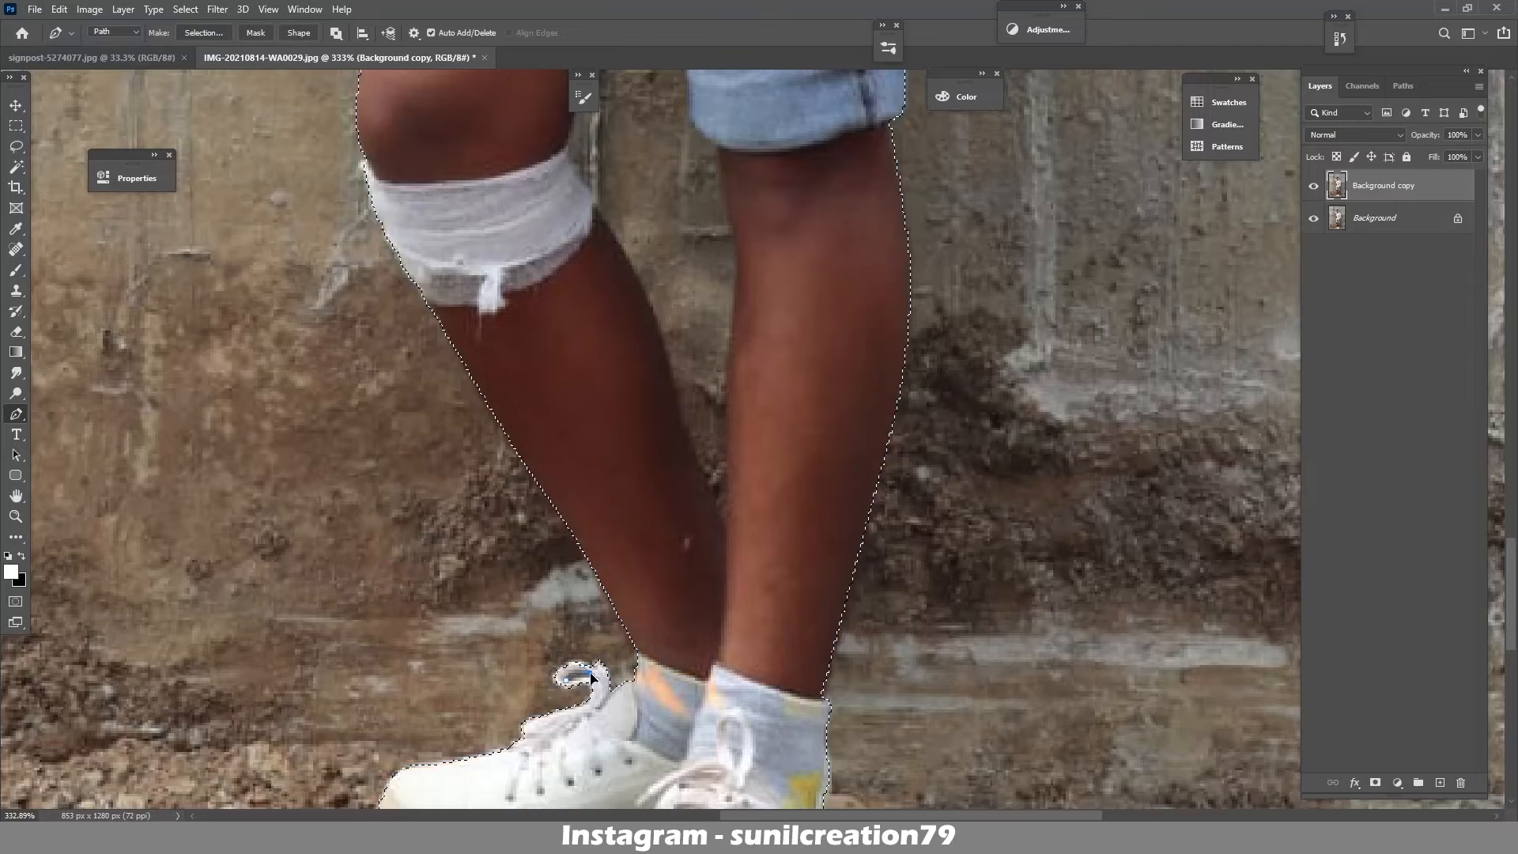
{"action": "left_click", "coordinate": [567, 680]}
{"action": "left_click_drag", "start_coordinate": [759, 269], "coordinate": [766, 561]}
{"action": "left_click", "coordinate": [675, 223]}
{"action": "left_click", "coordinate": [691, 244]}
{"action": "left_click", "coordinate": [693, 309]}
{"action": "left_click", "coordinate": [696, 328]}
{"action": "left_click", "coordinate": [704, 396]}
{"action": "left_click", "coordinate": [733, 438]}
- Complete the path around the gap between the lower legs and apply it to the selection
{"action": "left_click_drag", "start_coordinate": [749, 622], "coordinate": [744, 681]}
{"action": "left_click_drag", "start_coordinate": [742, 779], "coordinate": [777, 613]}
{"action": "left_click", "coordinate": [767, 553], "text": "alt"}
{"action": "left_click", "coordinate": [764, 638]}
{"action": "left_click_drag", "start_coordinate": [714, 496], "coordinate": [705, 470]}
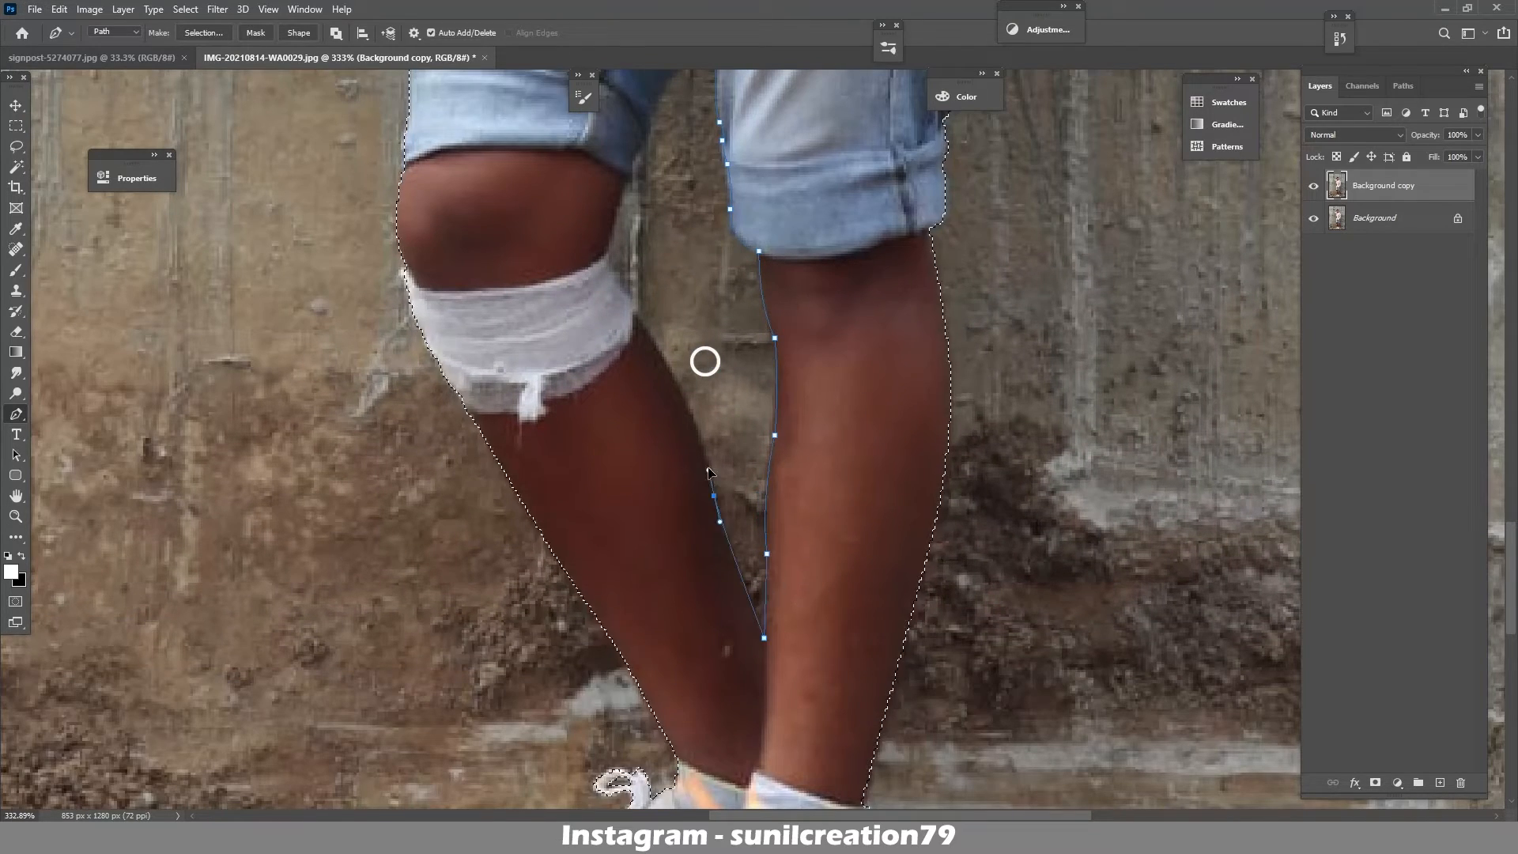
{"action": "left_click", "coordinate": [714, 496], "text": "alt"}
{"action": "left_click_drag", "start_coordinate": [634, 312], "coordinate": [601, 272]}
{"action": "left_click", "coordinate": [633, 312], "text": "alt"}
{"action": "key", "text": "ctrl+Return"}
- Mask the Background copy layer with the selection and convert it to a smart object
{"action": "scroll", "coordinate": [759, 443], "scroll_direction": "down", "scroll_amount": 10}
{"action": "left_click", "coordinate": [1376, 782]}
{"action": "right_click", "coordinate": [1393, 189]}
{"action": "left_click", "coordinate": [1281, 371]}
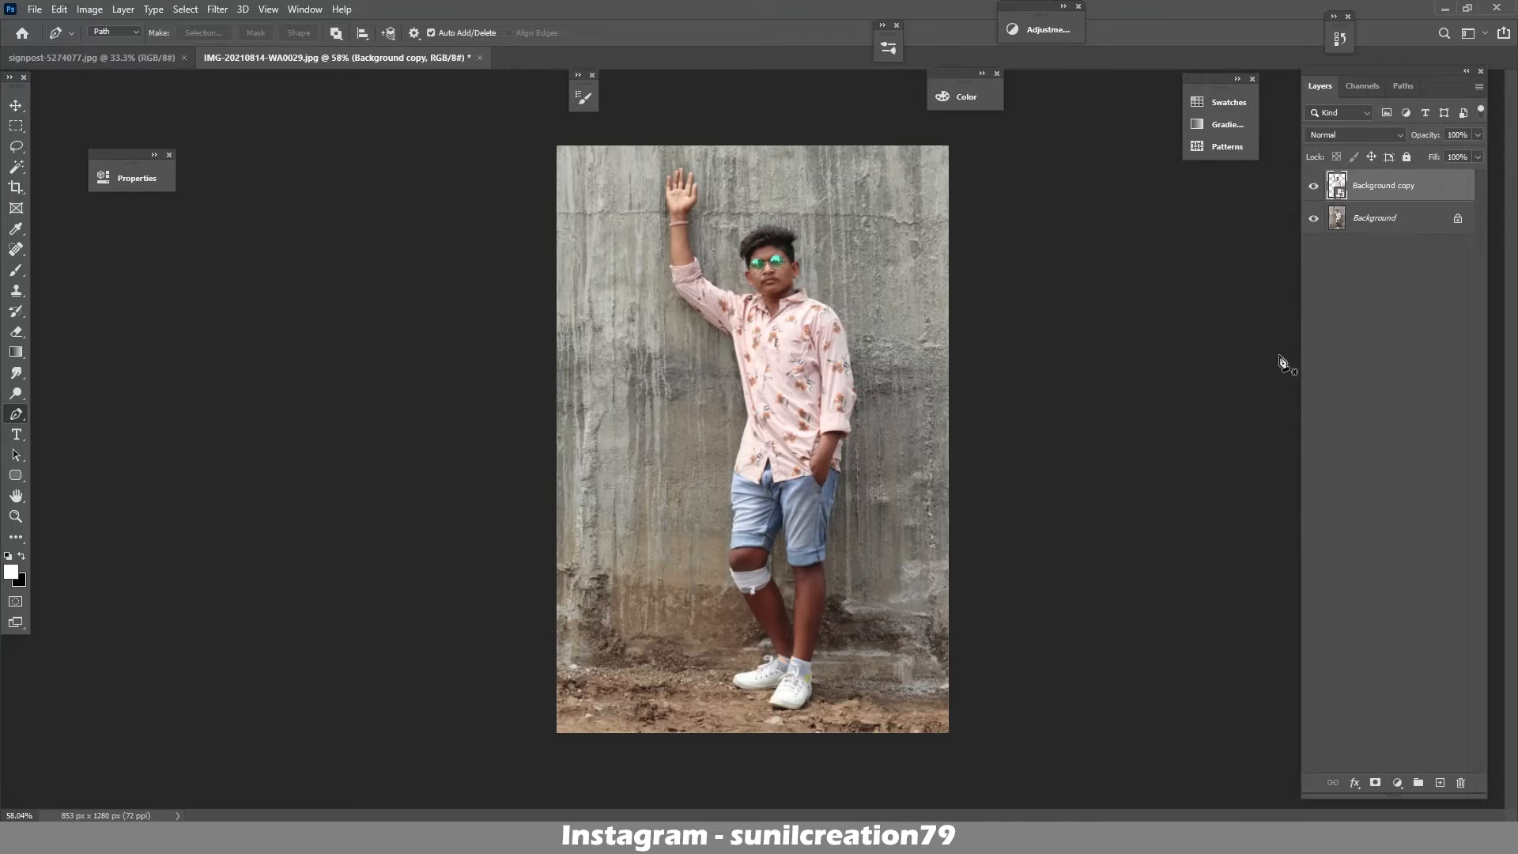
- Place the cut-out man in signpost-5274077.jpg and scale him to about 46.5%, standing on the road
{"action": "left_click_drag", "start_coordinate": [1384, 188], "coordinate": [813, 511]}
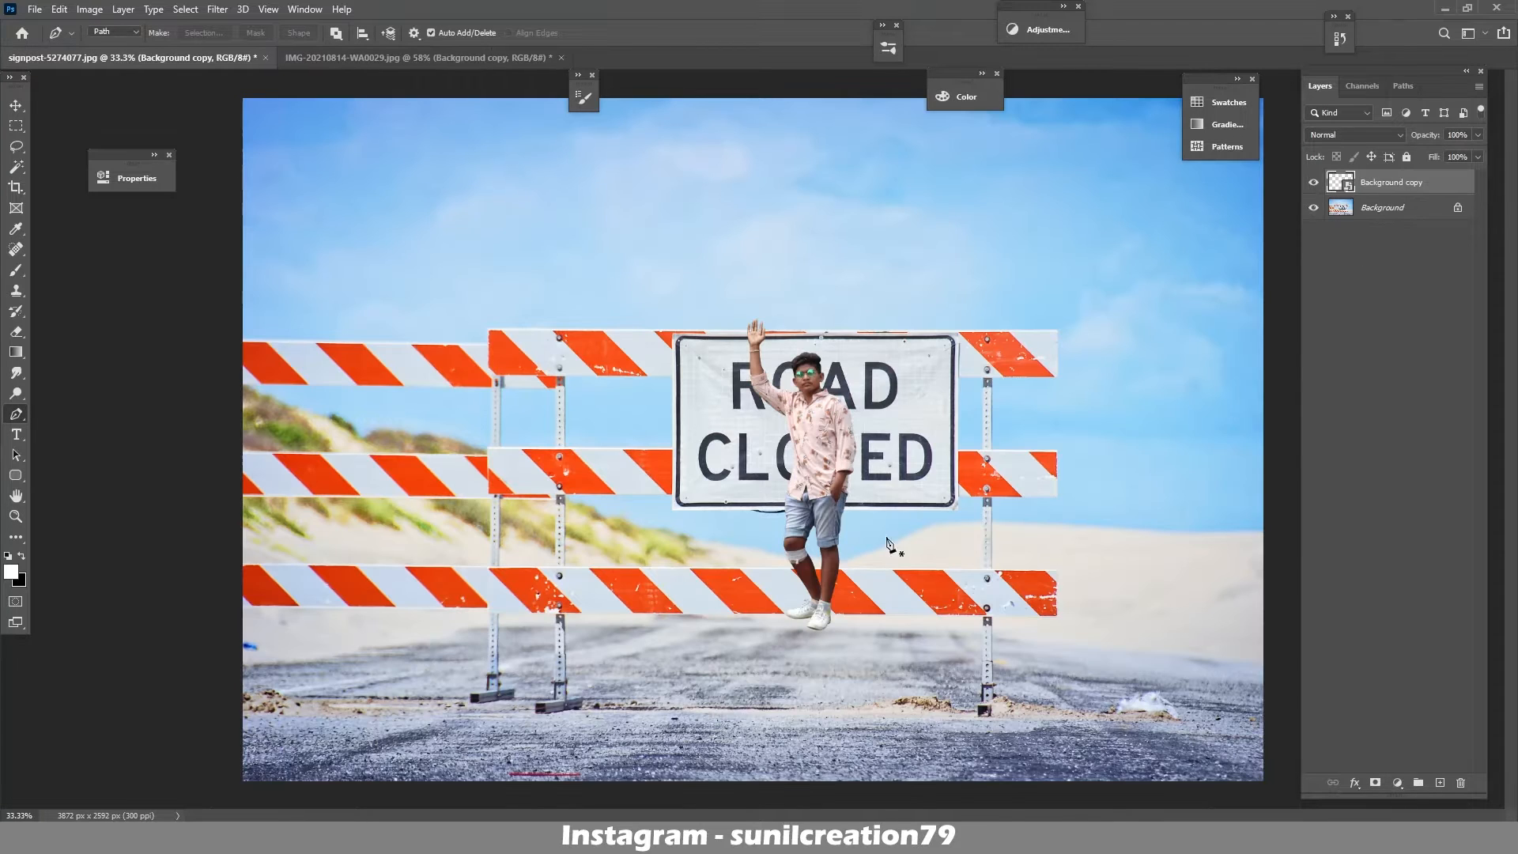
{"action": "key", "text": "ctrl+t"}
{"action": "left_click_drag", "start_coordinate": [853, 319], "coordinate": [939, 153]}
{"action": "left_click_drag", "start_coordinate": [860, 286], "coordinate": [866, 420]}
{"action": "left_click_drag", "start_coordinate": [917, 277], "coordinate": [967, 158]}
{"action": "left_click_drag", "start_coordinate": [876, 320], "coordinate": [789, 324]}
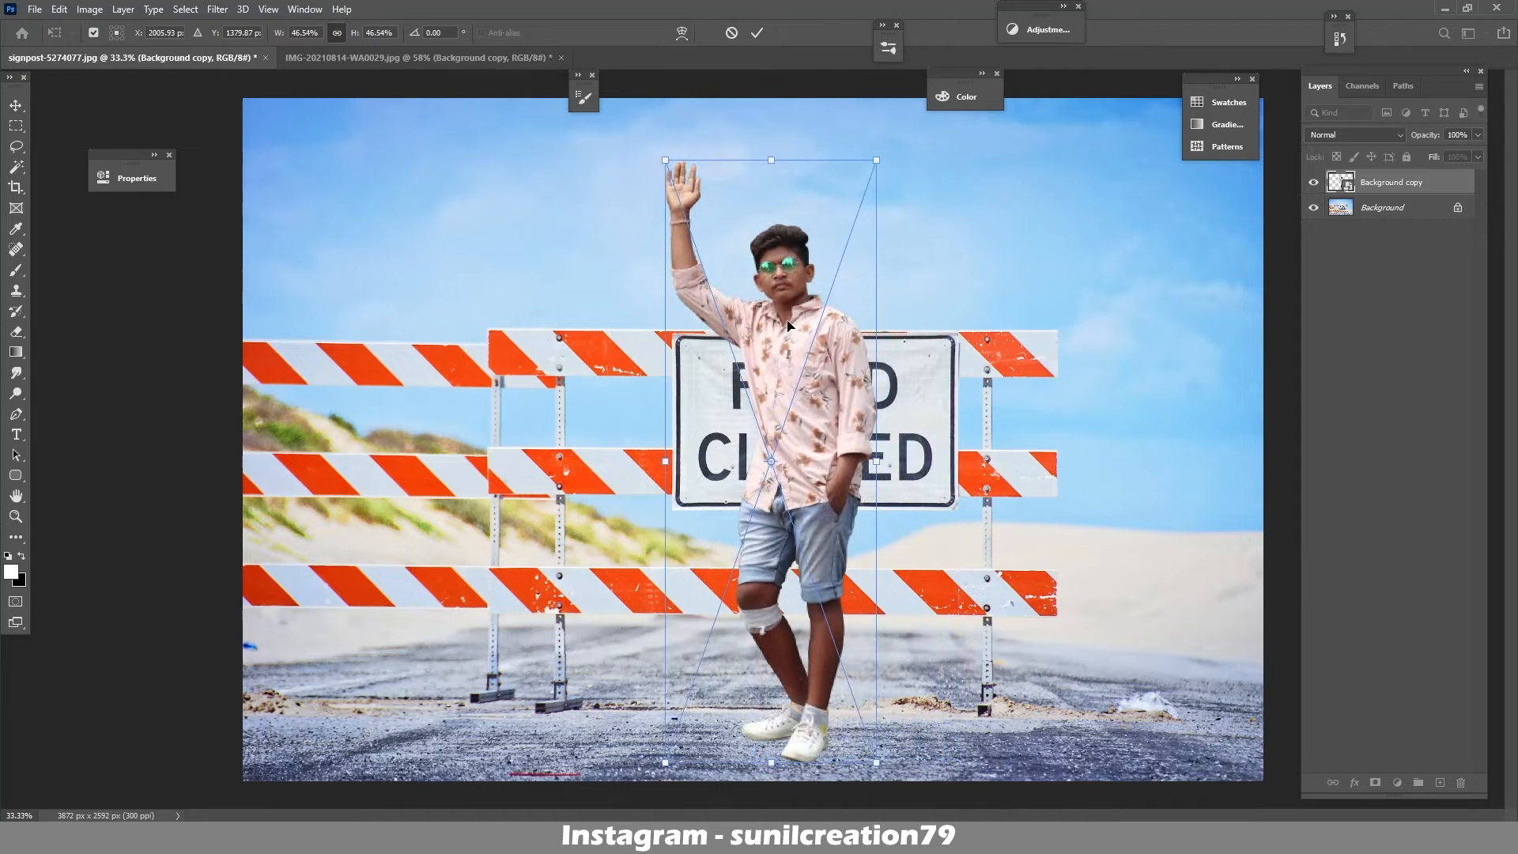
- Fine-tune the man's size, move him over the right part of the Road Closed sign and apply the transform
{"action": "left_click_drag", "start_coordinate": [878, 160], "coordinate": [889, 124]}
{"action": "left_click_drag", "start_coordinate": [900, 769], "coordinate": [886, 758]}
{"action": "left_click_drag", "start_coordinate": [815, 394], "coordinate": [930, 401]}
{"action": "left_click_drag", "start_coordinate": [928, 475], "coordinate": [923, 469]}
{"action": "key", "text": "Return"}
- Crop the composition to a 4:5 portrait format framing the man and the sign
{"action": "key", "text": "c"}
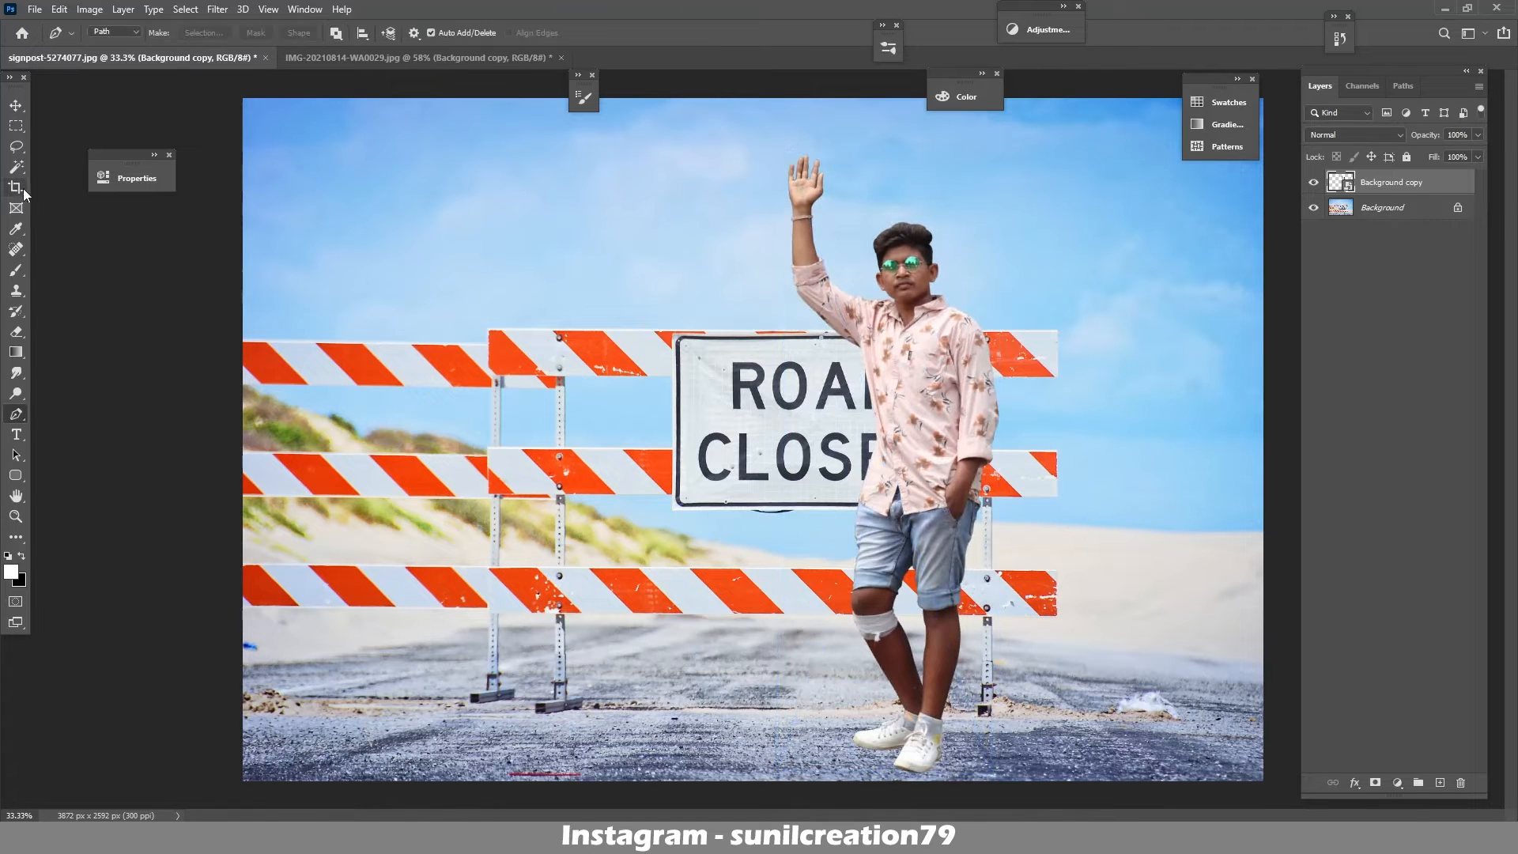
{"action": "left_click_drag", "start_coordinate": [781, 453], "coordinate": [721, 450]}
{"action": "key", "text": "Return"}
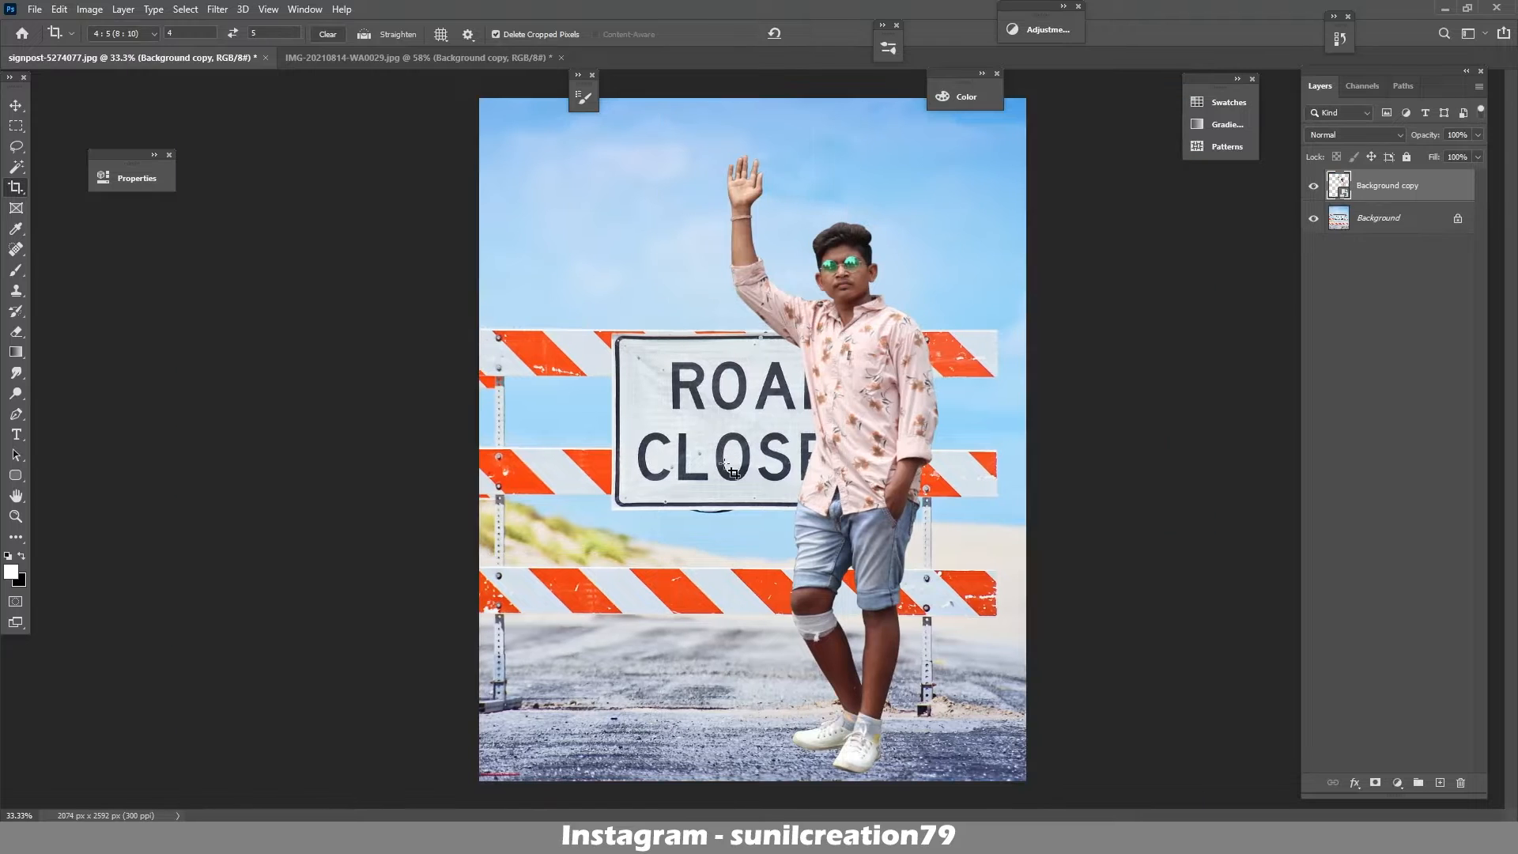
- Add a solid color fill layer of #808080 and set its blend mode to Luminosity
{"action": "left_click", "coordinate": [1397, 783]}
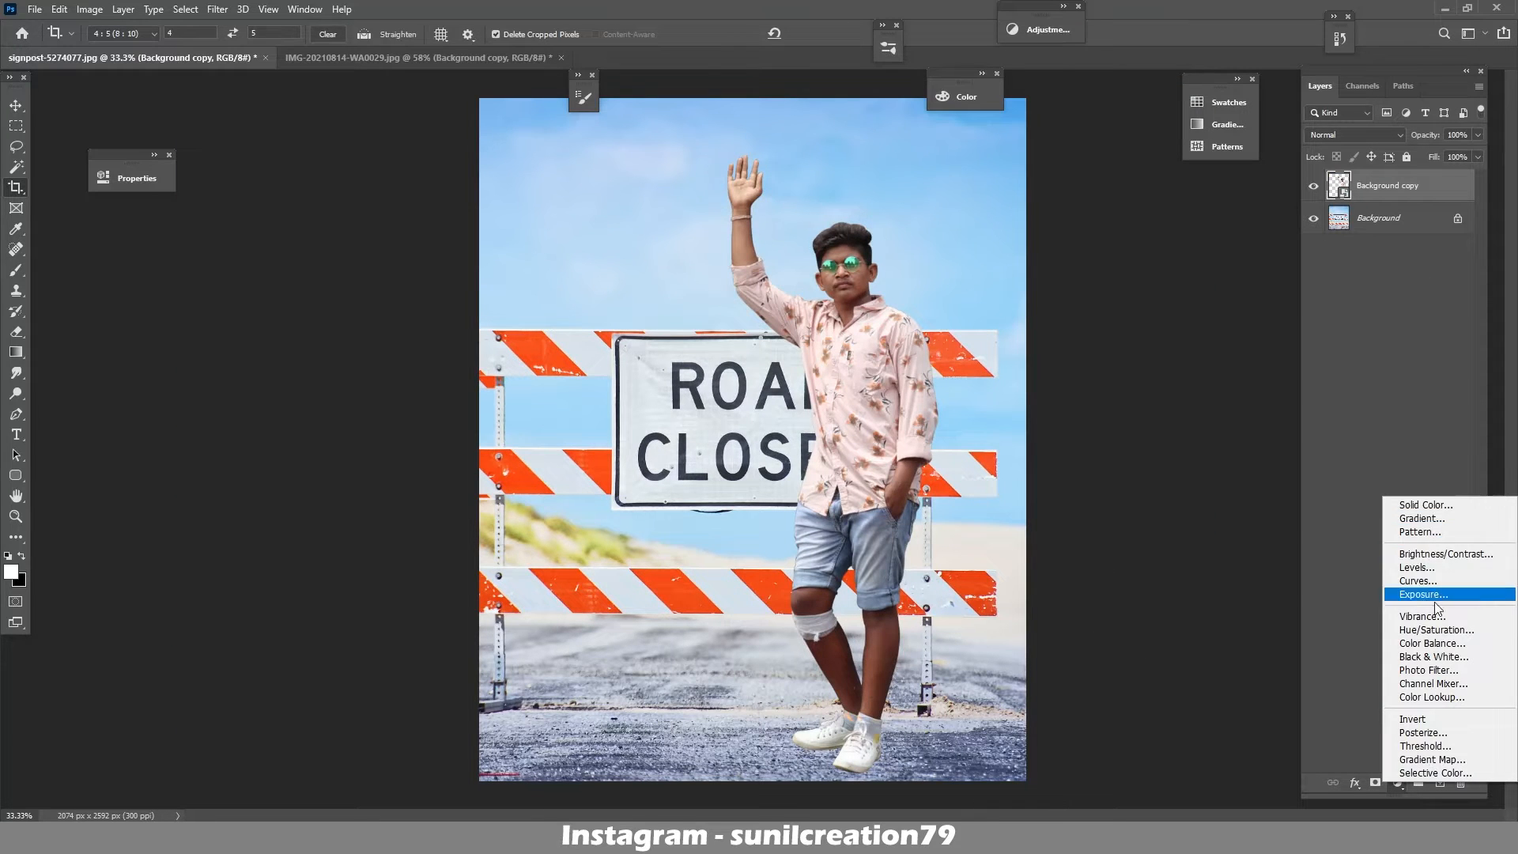
{"action": "left_click", "coordinate": [1416, 506]}
{"action": "type", "text": "8"}
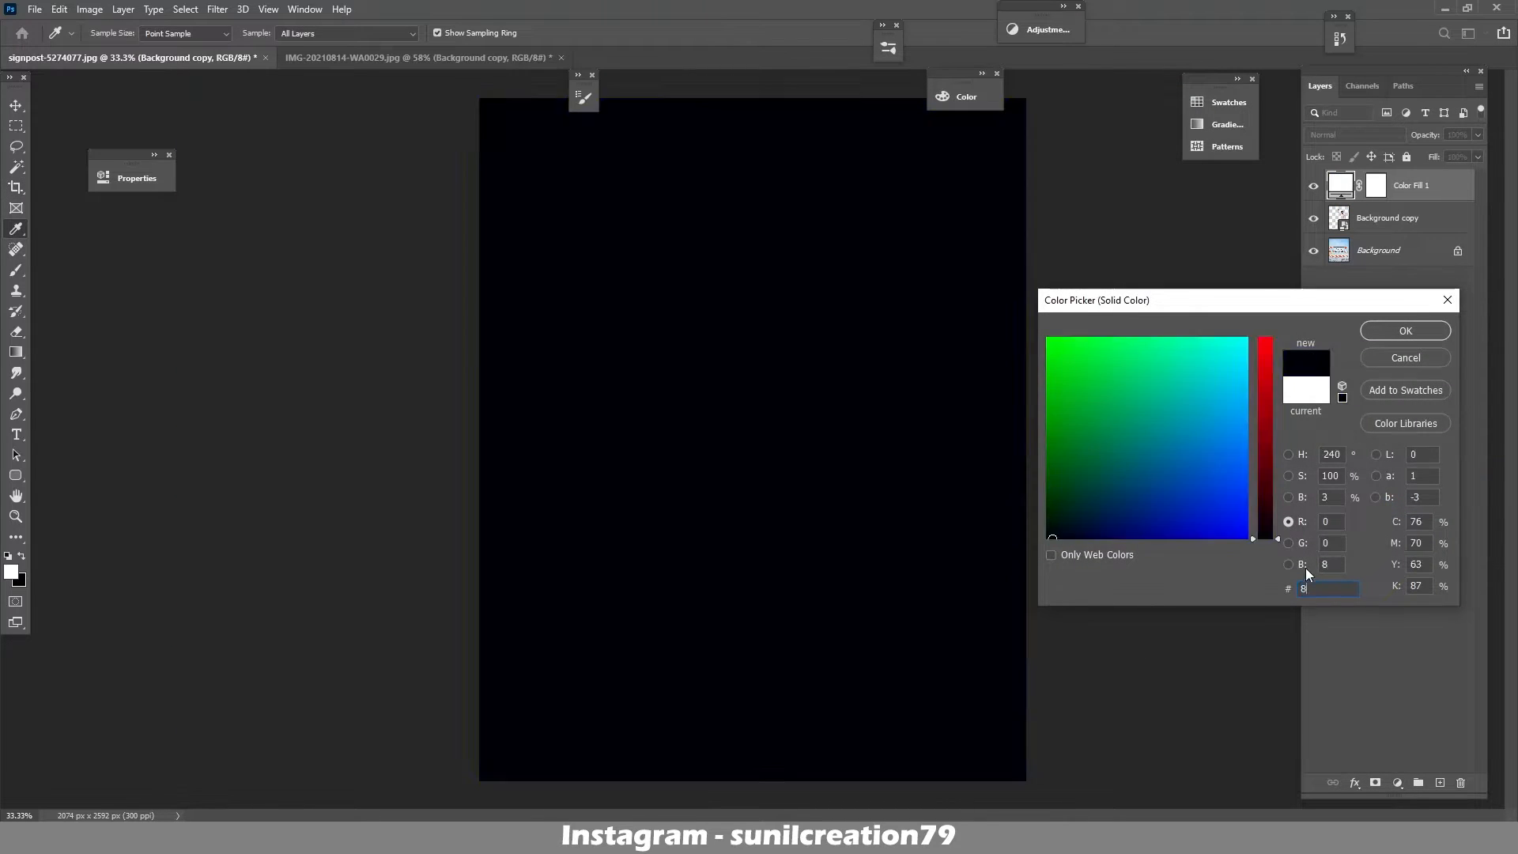
{"action": "type", "text": "08080"}
{"action": "left_click", "coordinate": [1400, 334]}
{"action": "left_click", "coordinate": [1353, 135]}
{"action": "left_click", "coordinate": [1333, 516]}
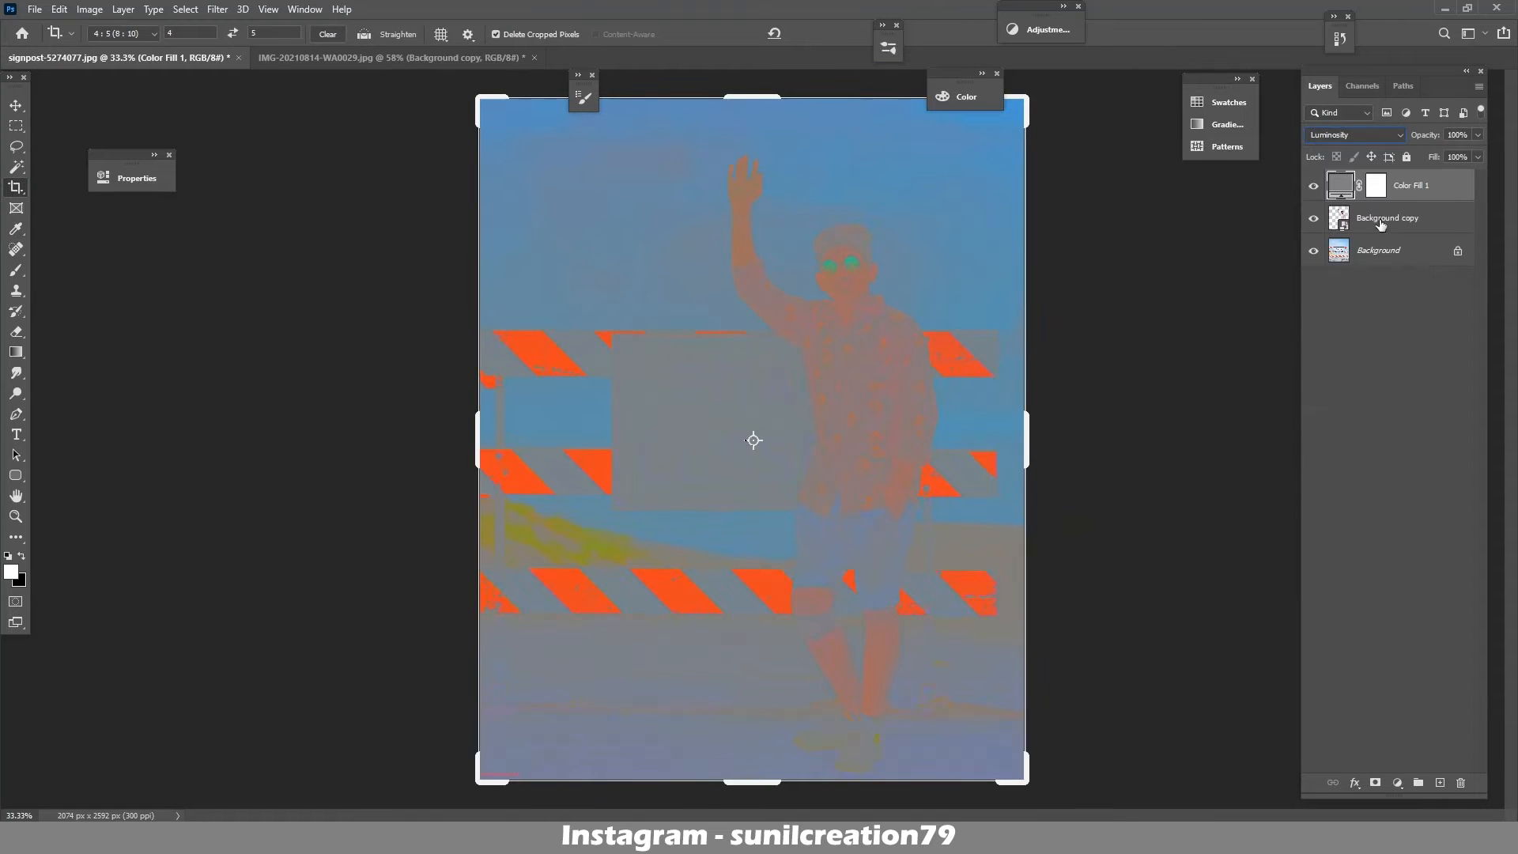
- Add a Curves adjustment above the Background copy layer and clip it to that layer
{"action": "left_click", "coordinate": [1383, 221]}
{"action": "left_click", "coordinate": [1397, 783]}
{"action": "left_click", "coordinate": [1406, 583]}
{"action": "left_click", "coordinate": [283, 484]}
{"action": "left_click", "coordinate": [305, 245]}
{"action": "left_click", "coordinate": [302, 270]}
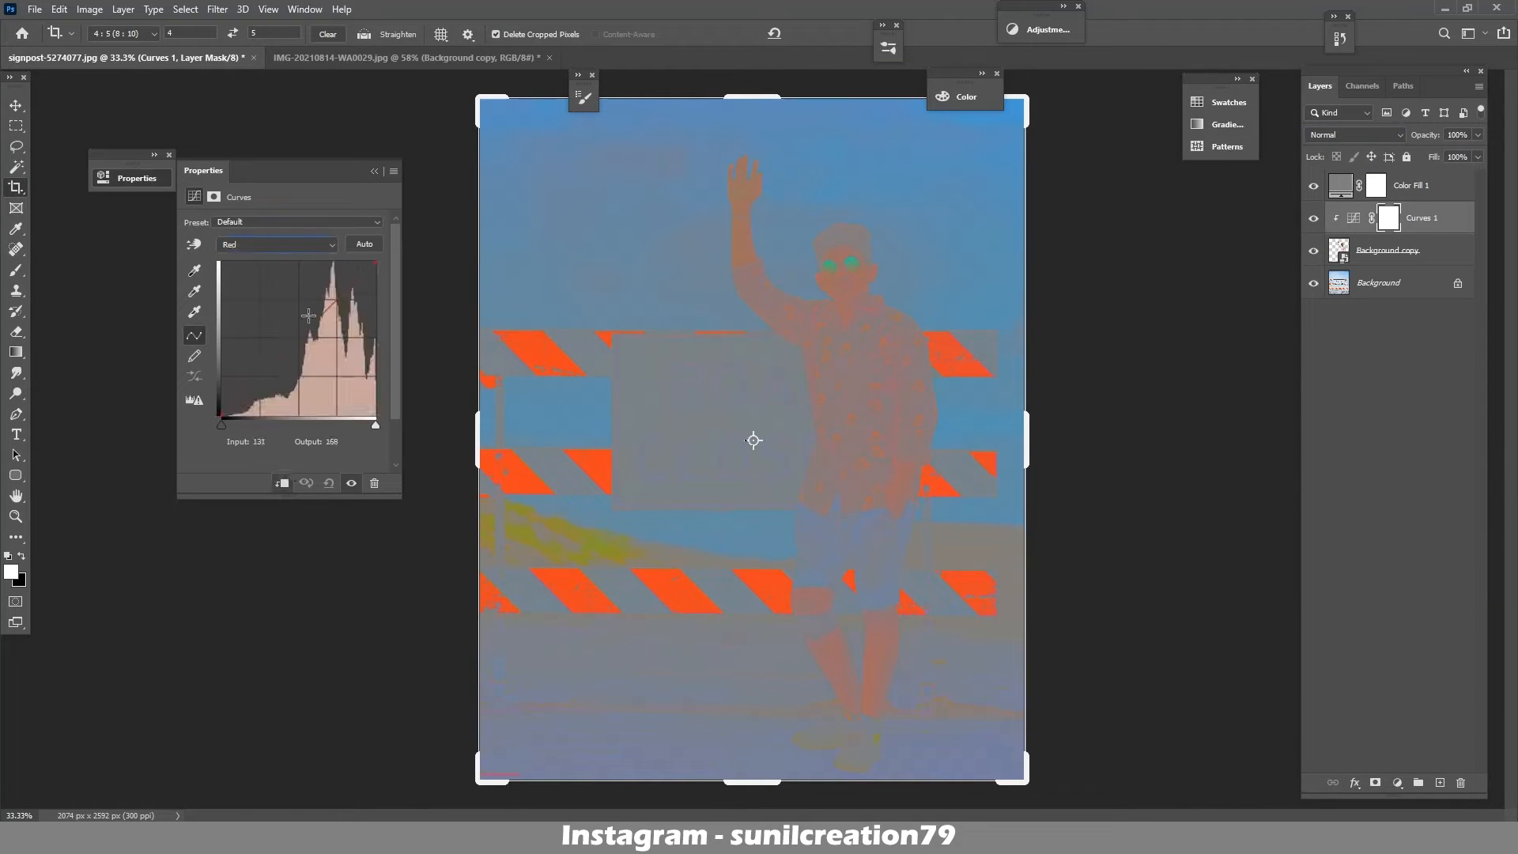
{"action": "left_click_drag", "start_coordinate": [333, 305], "coordinate": [342, 310]}
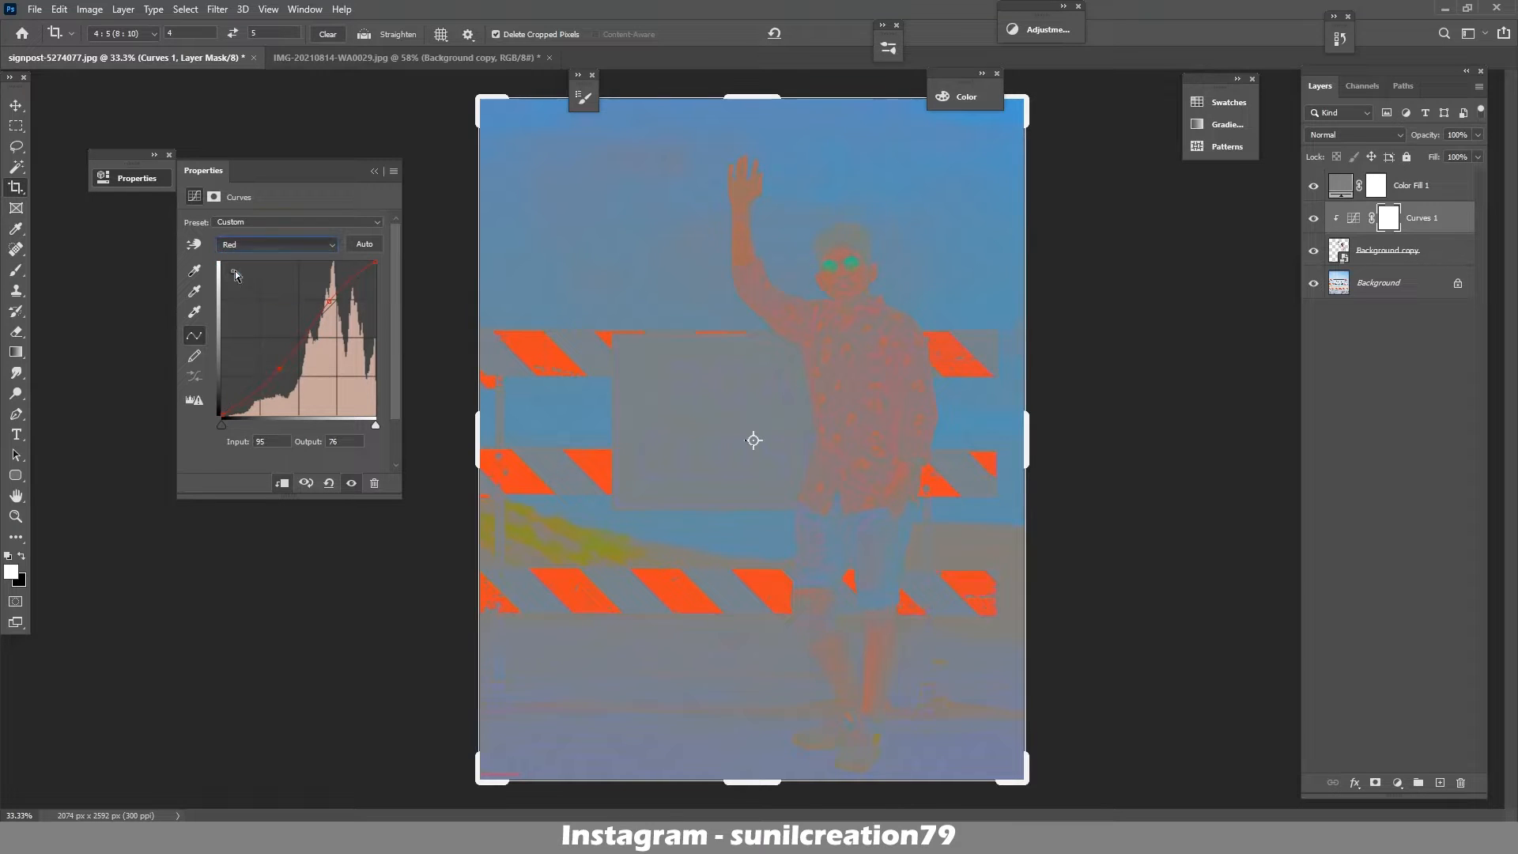
{"action": "left_click", "coordinate": [276, 244]}
{"action": "left_click", "coordinate": [302, 283]}
{"action": "left_click_drag", "start_coordinate": [289, 347], "coordinate": [295, 340]}
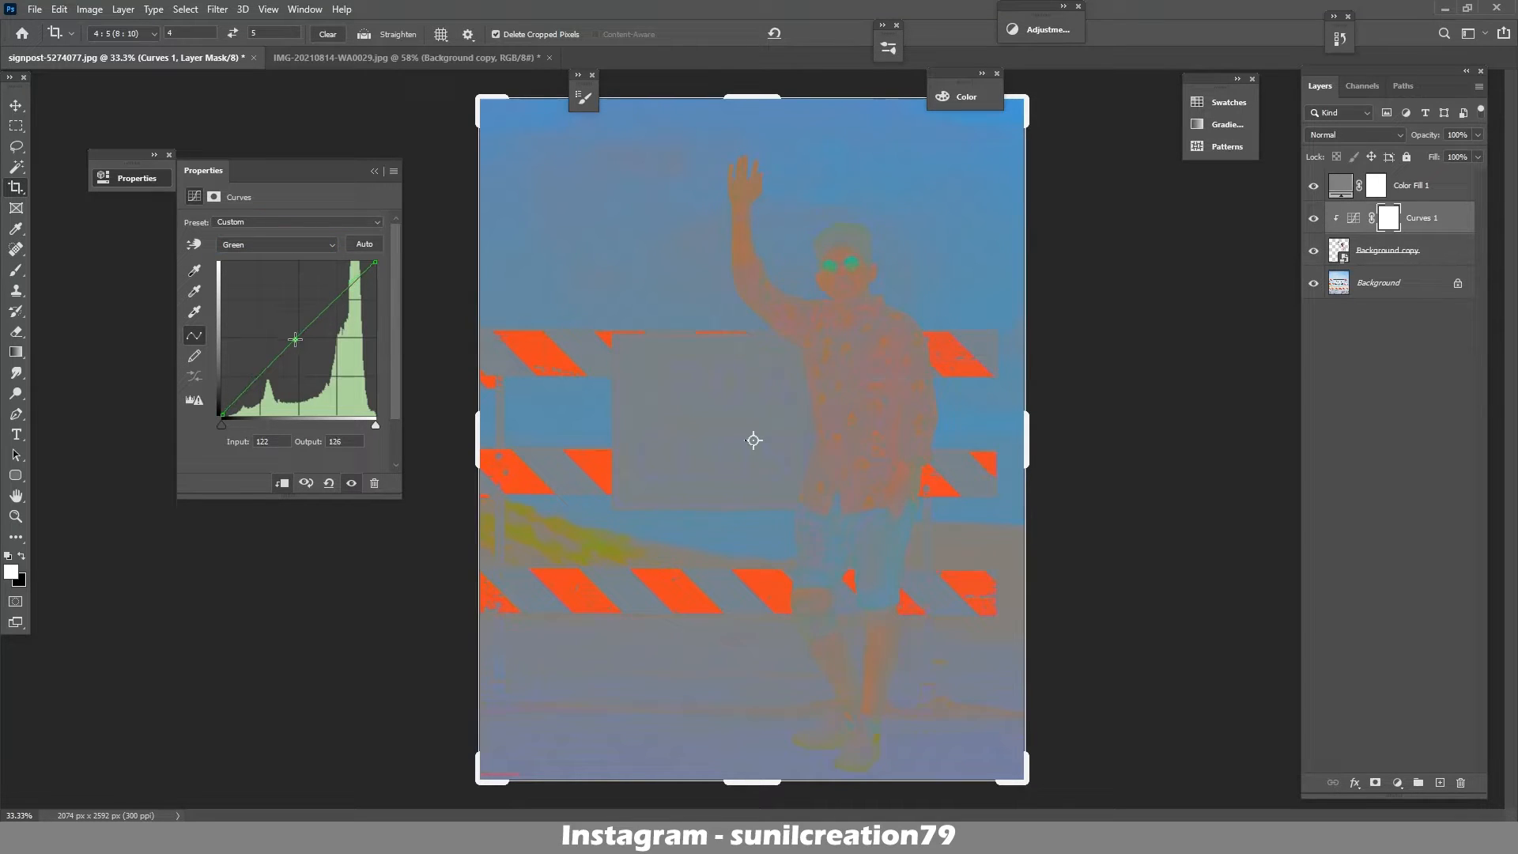
{"action": "left_click", "coordinate": [329, 483]}
- Lower the shadows of the red curve and lift the midtones of the blue curve for the cut-out
{"action": "left_click", "coordinate": [261, 244]}
{"action": "left_click", "coordinate": [251, 271]}
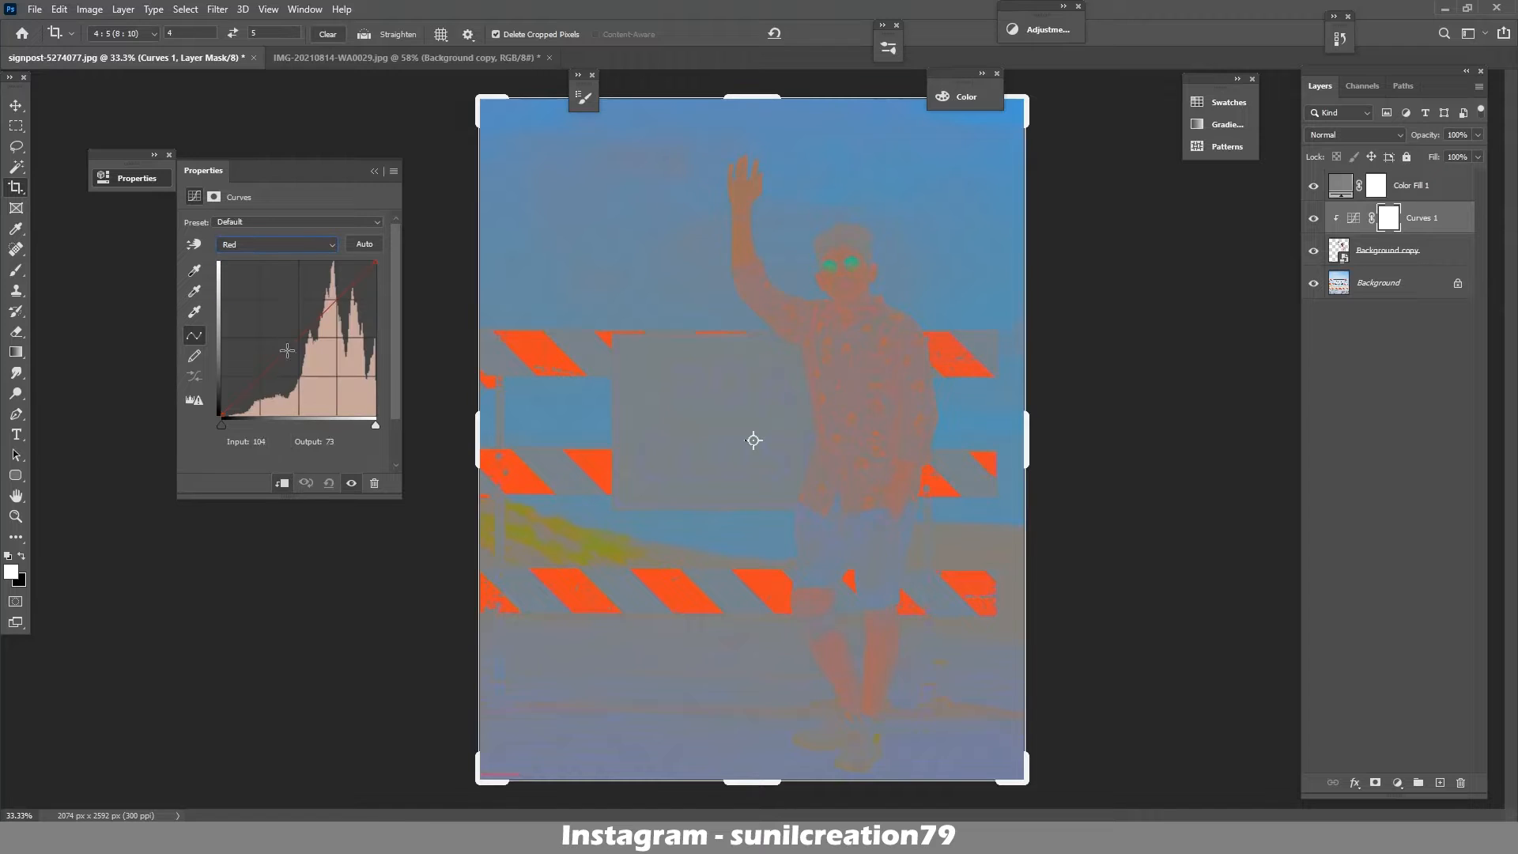
{"action": "left_click", "coordinate": [329, 300]}
{"action": "left_click_drag", "start_coordinate": [267, 382], "coordinate": [267, 390]}
{"action": "left_click", "coordinate": [273, 245]}
{"action": "left_click", "coordinate": [252, 300]}
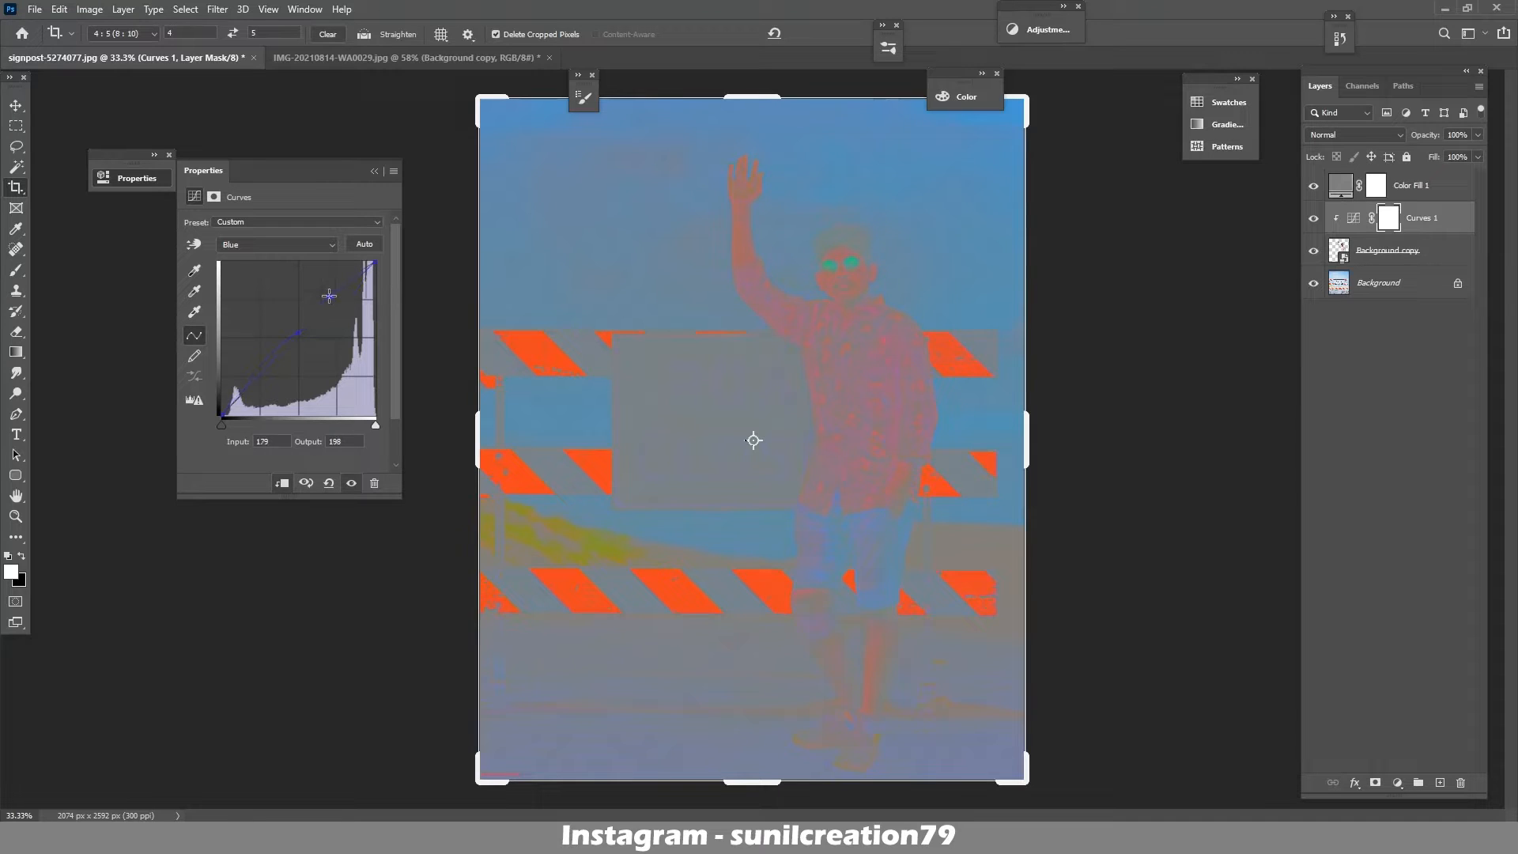
{"action": "left_click", "coordinate": [375, 172]}
- Hide the gray fill layer and compare the man with and without the Curves adjustment
{"action": "left_click", "coordinate": [1314, 185]}
{"action": "left_click", "coordinate": [1312, 219]}
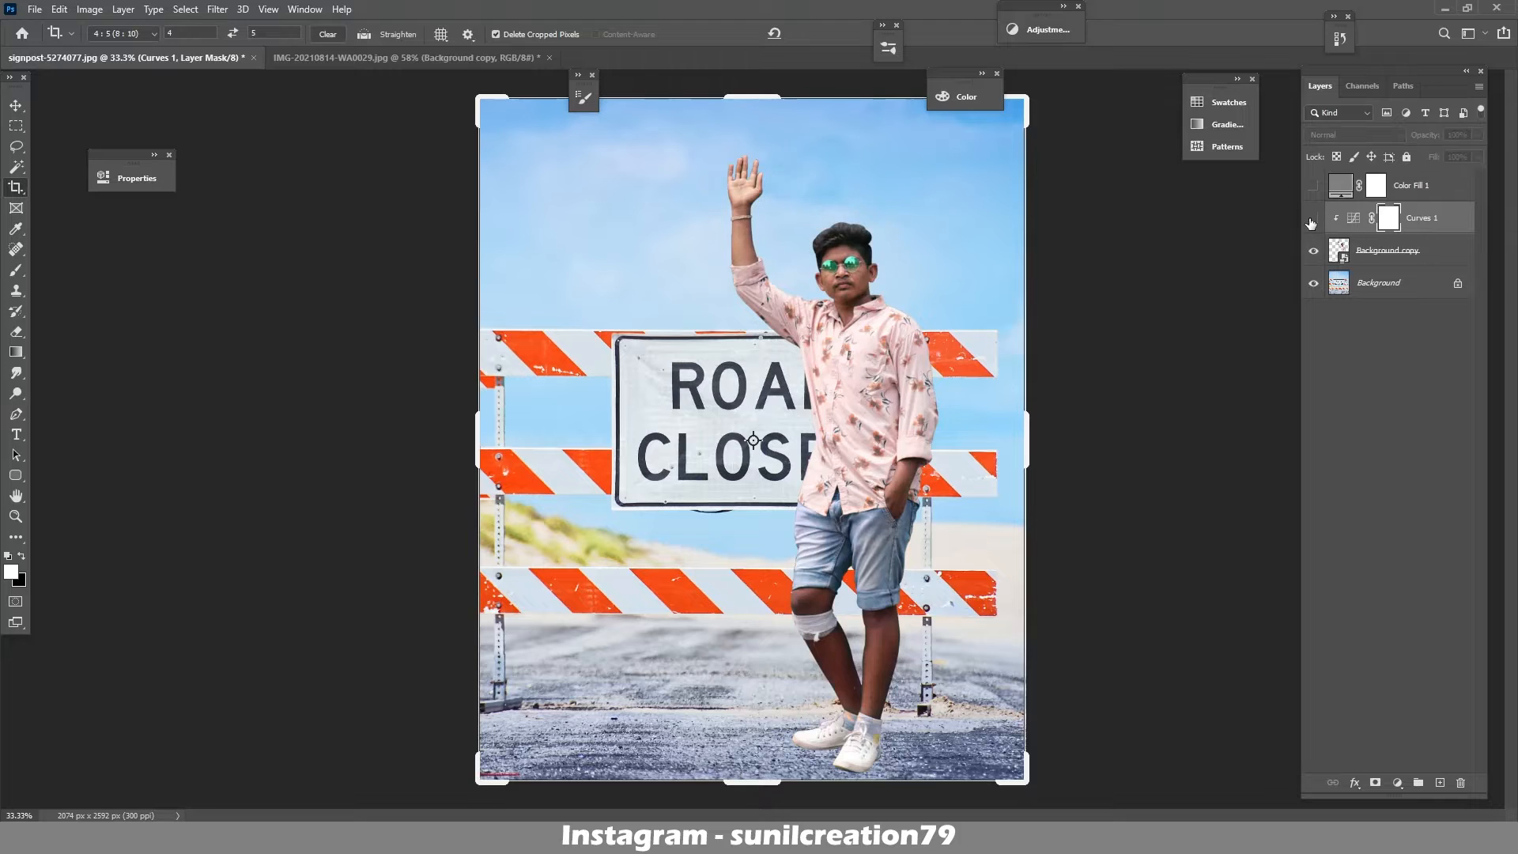
{"action": "left_click", "coordinate": [1314, 219]}
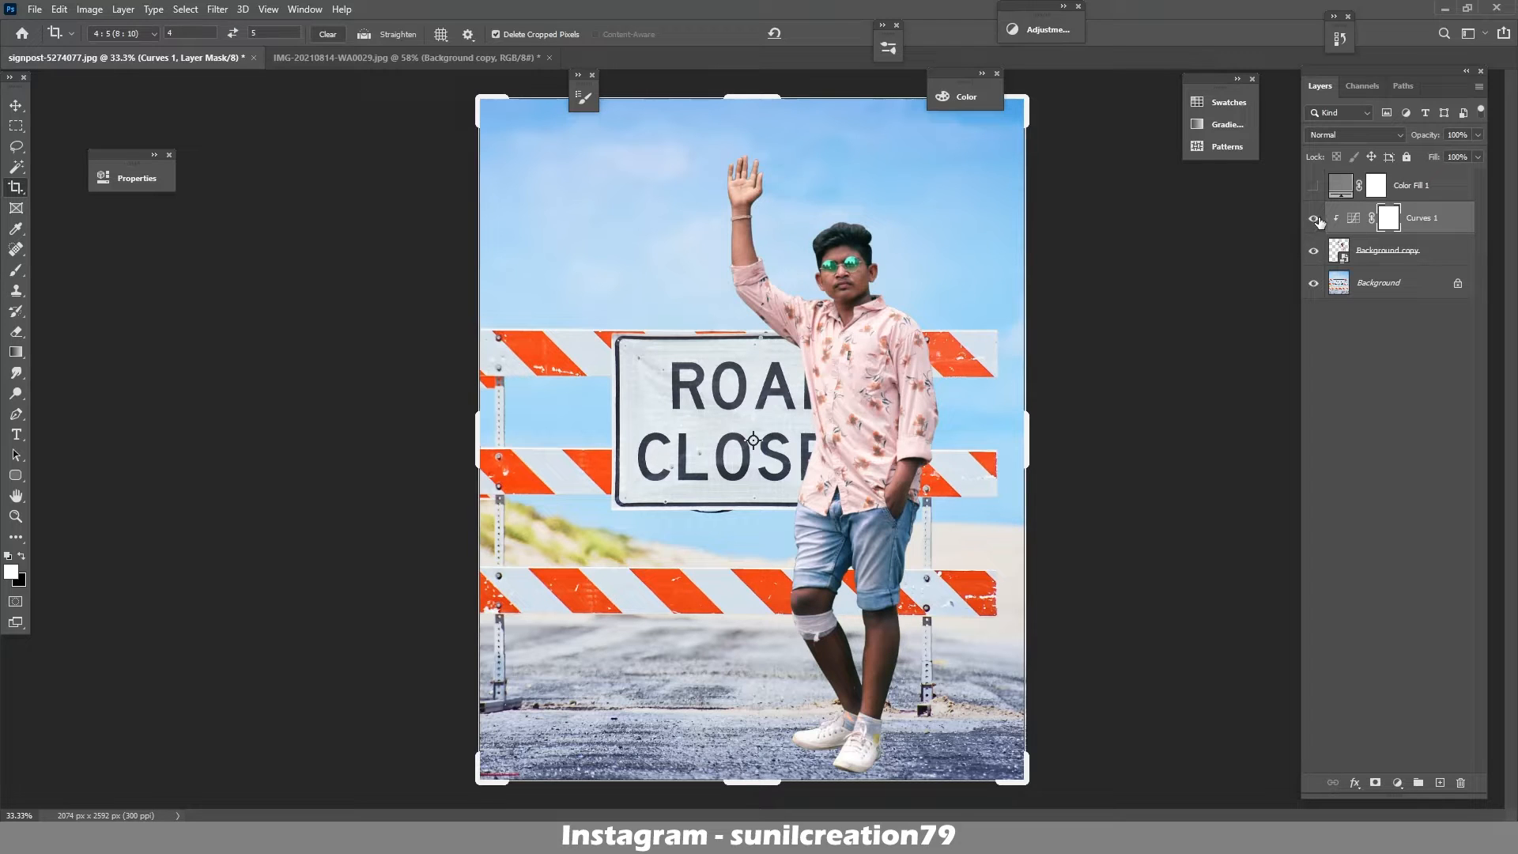
{"action": "left_click", "coordinate": [1315, 220]}
{"action": "left_click", "coordinate": [1314, 221]}
- Brighten the man by raising the RGB curve's midtones from input 96 to output 141
{"action": "double_click", "coordinate": [1354, 218]}
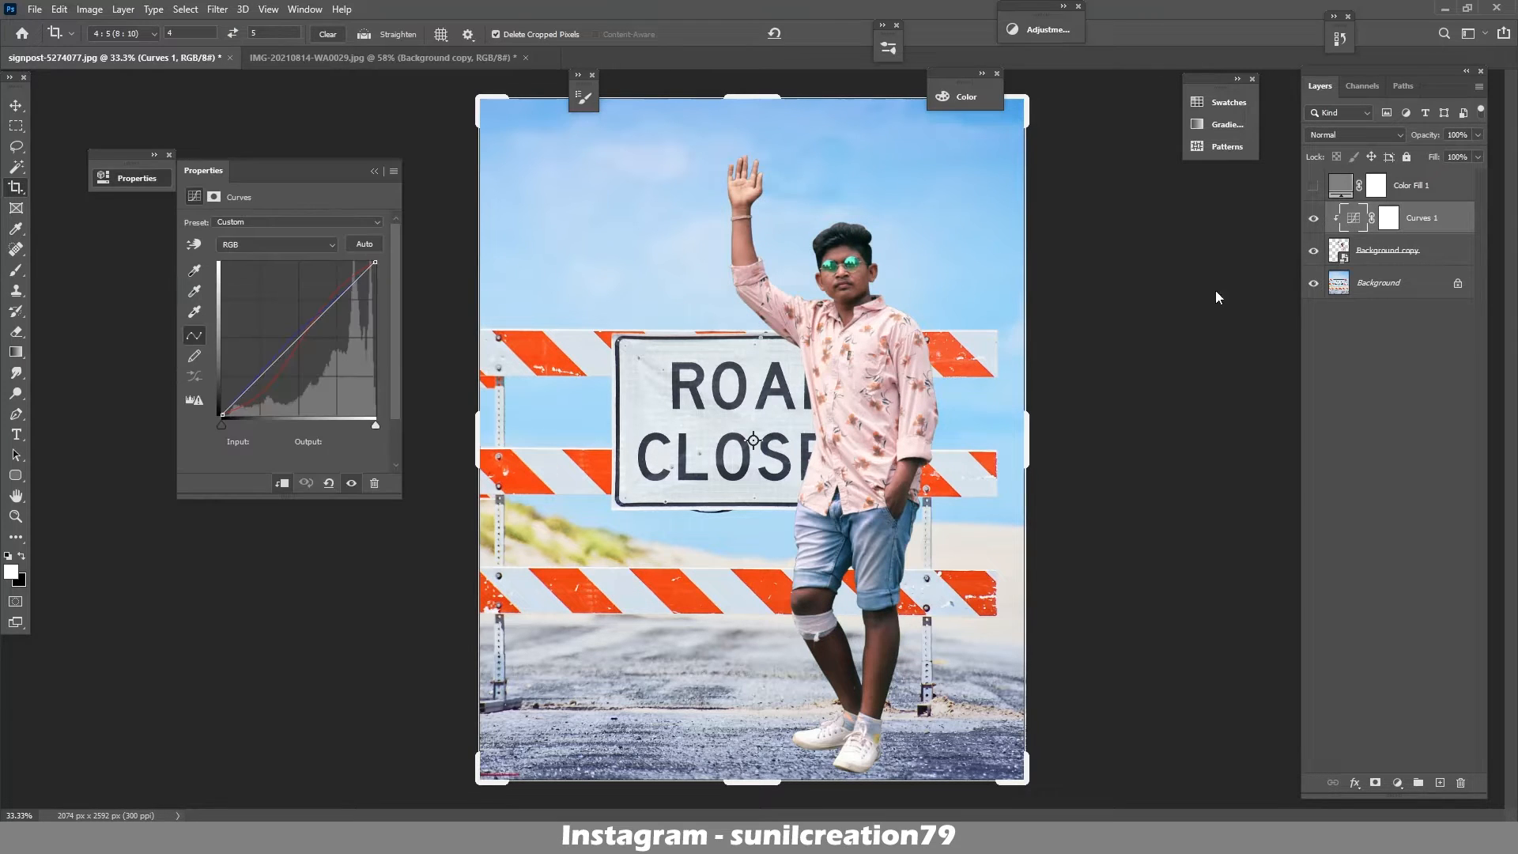
{"action": "left_click_drag", "start_coordinate": [299, 338], "coordinate": [281, 328]}
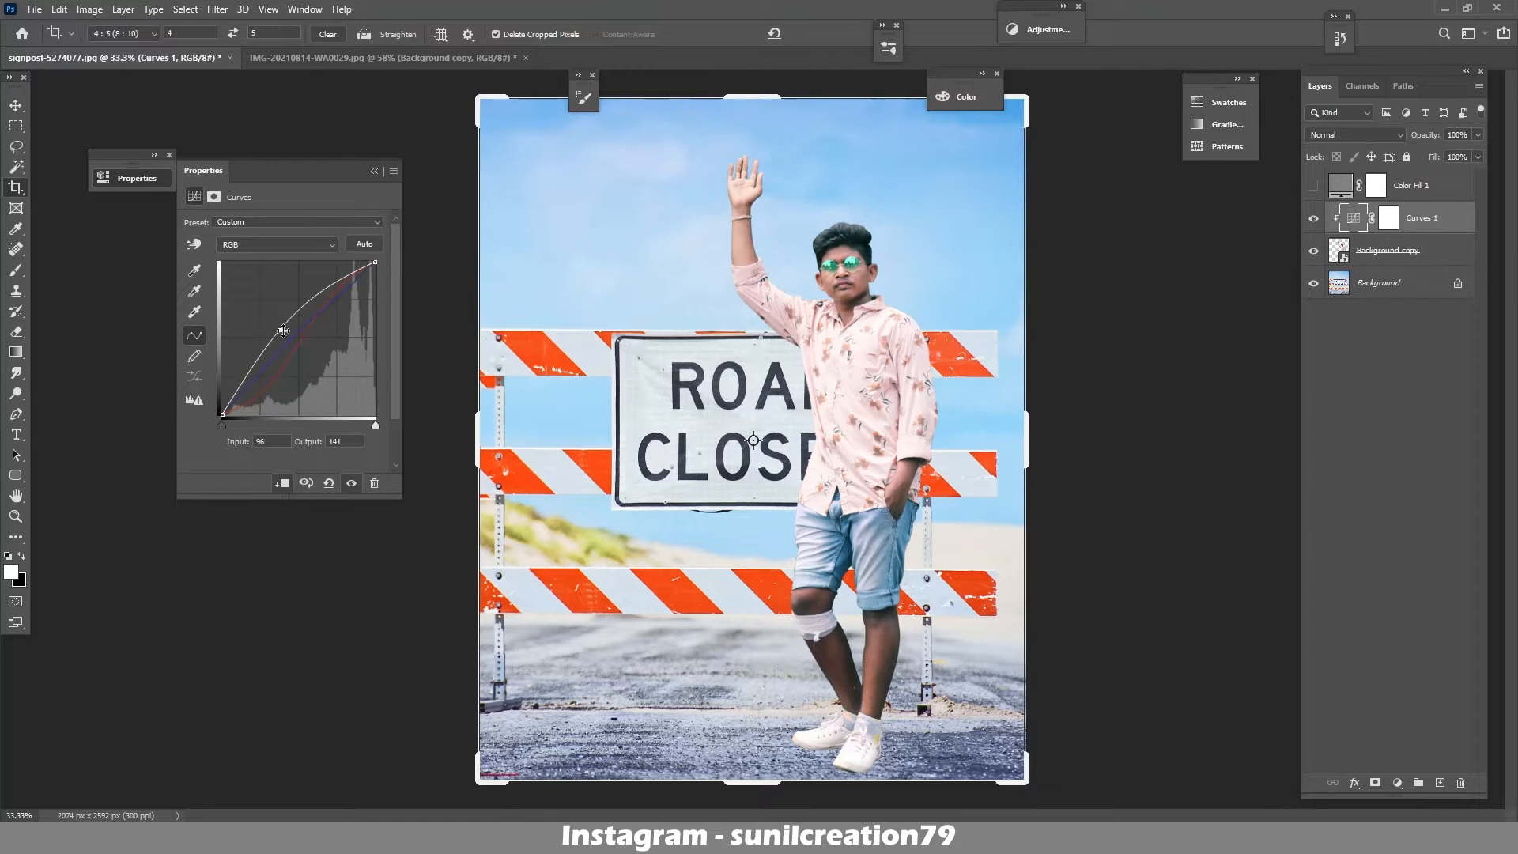
- Compare the man with and without the Curves 1 adjustment and delete the gray Color Fill 1 layer
{"action": "left_click", "coordinate": [406, 194]}
{"action": "left_click_drag", "start_coordinate": [1433, 136], "coordinate": [1425, 137]}
{"action": "left_click", "coordinate": [1314, 218]}
{"action": "left_click", "coordinate": [1313, 219]}
{"action": "left_click", "coordinate": [1370, 188]}
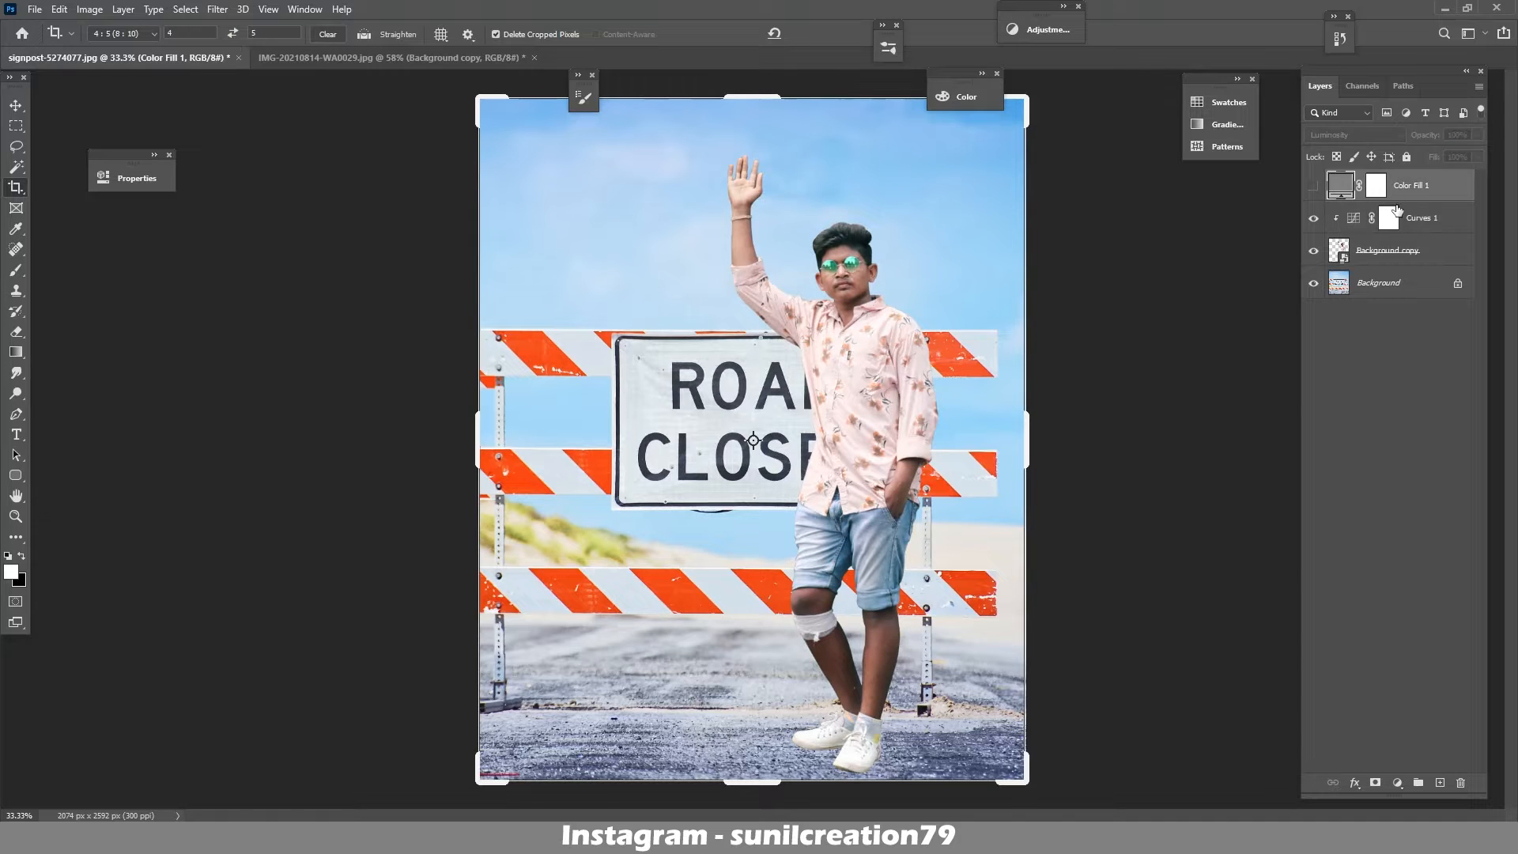
{"action": "key", "text": "Delete"}
- Add a Black & White adjustment on top and a second Curves adjustment clipped to the man above Curves 1
{"action": "left_click", "coordinate": [1398, 783]}
{"action": "left_click", "coordinate": [1417, 658]}
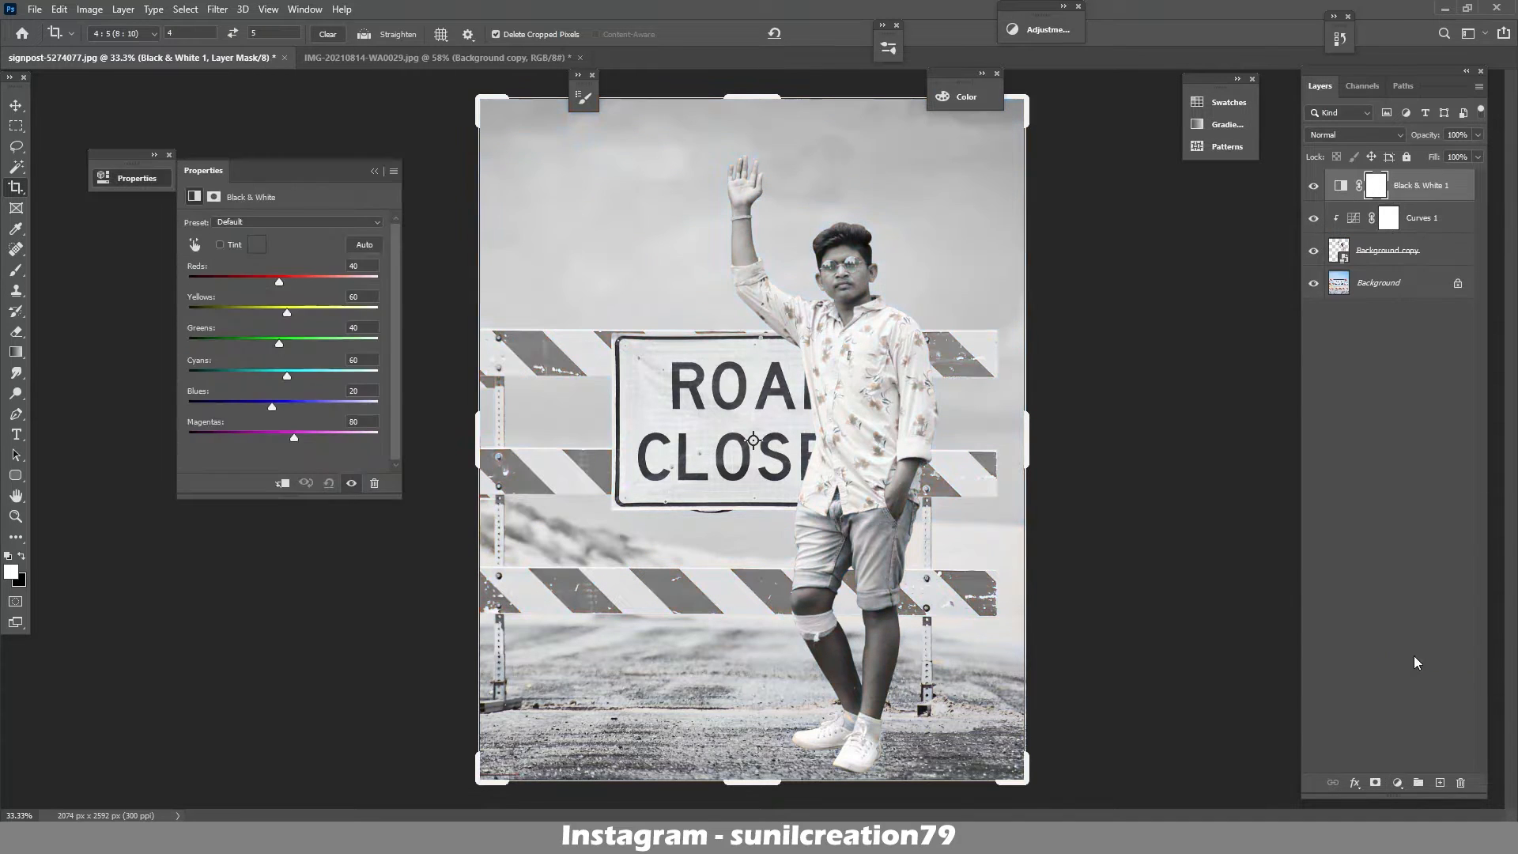
{"action": "left_click", "coordinate": [1422, 218]}
{"action": "left_click", "coordinate": [1397, 783]}
{"action": "left_click", "coordinate": [1416, 583]}
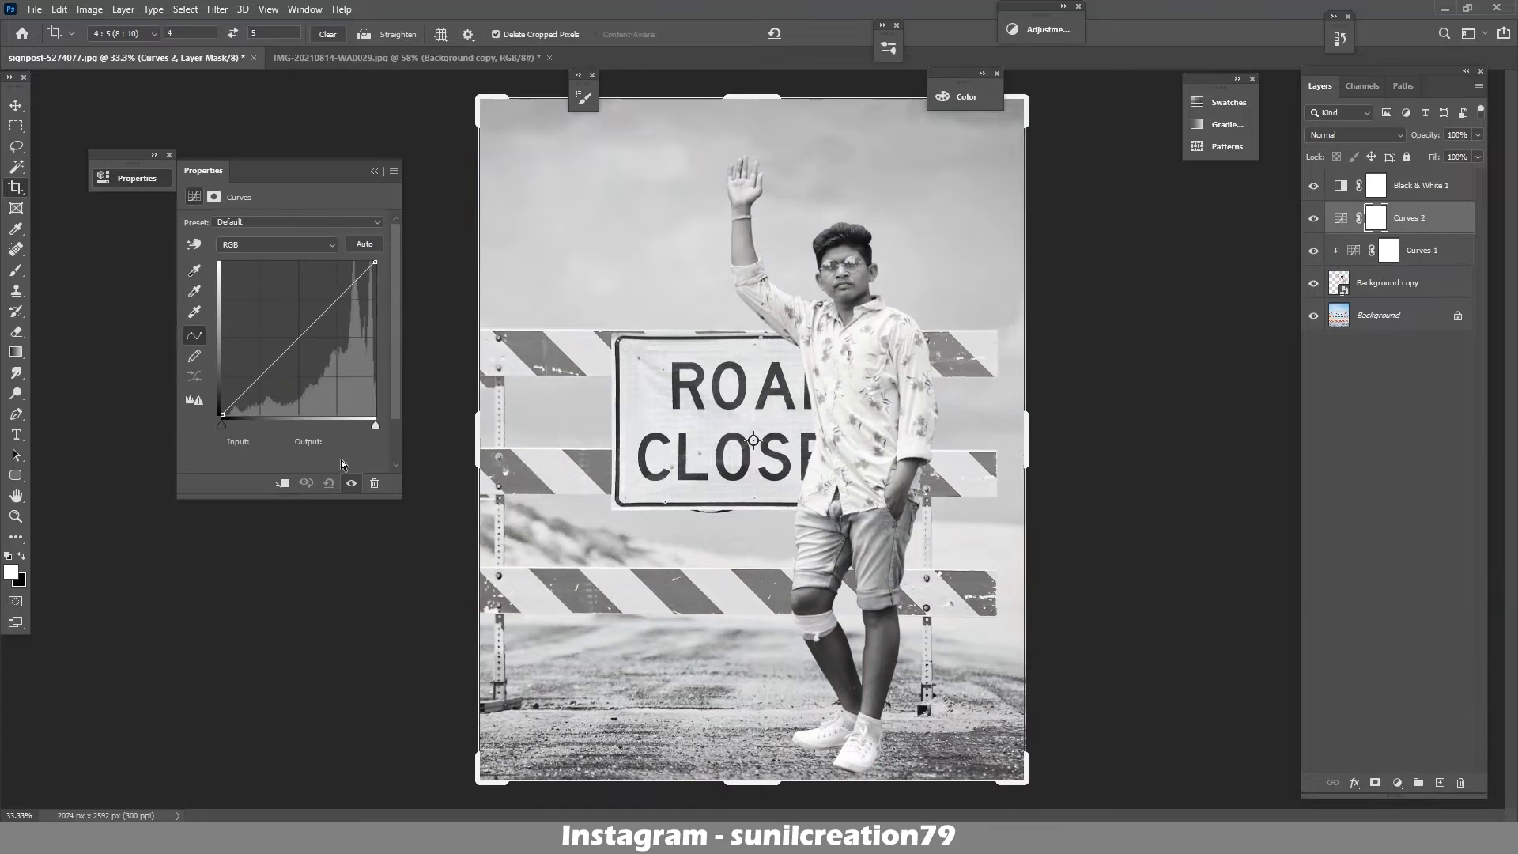
{"action": "left_click", "coordinate": [374, 171]}
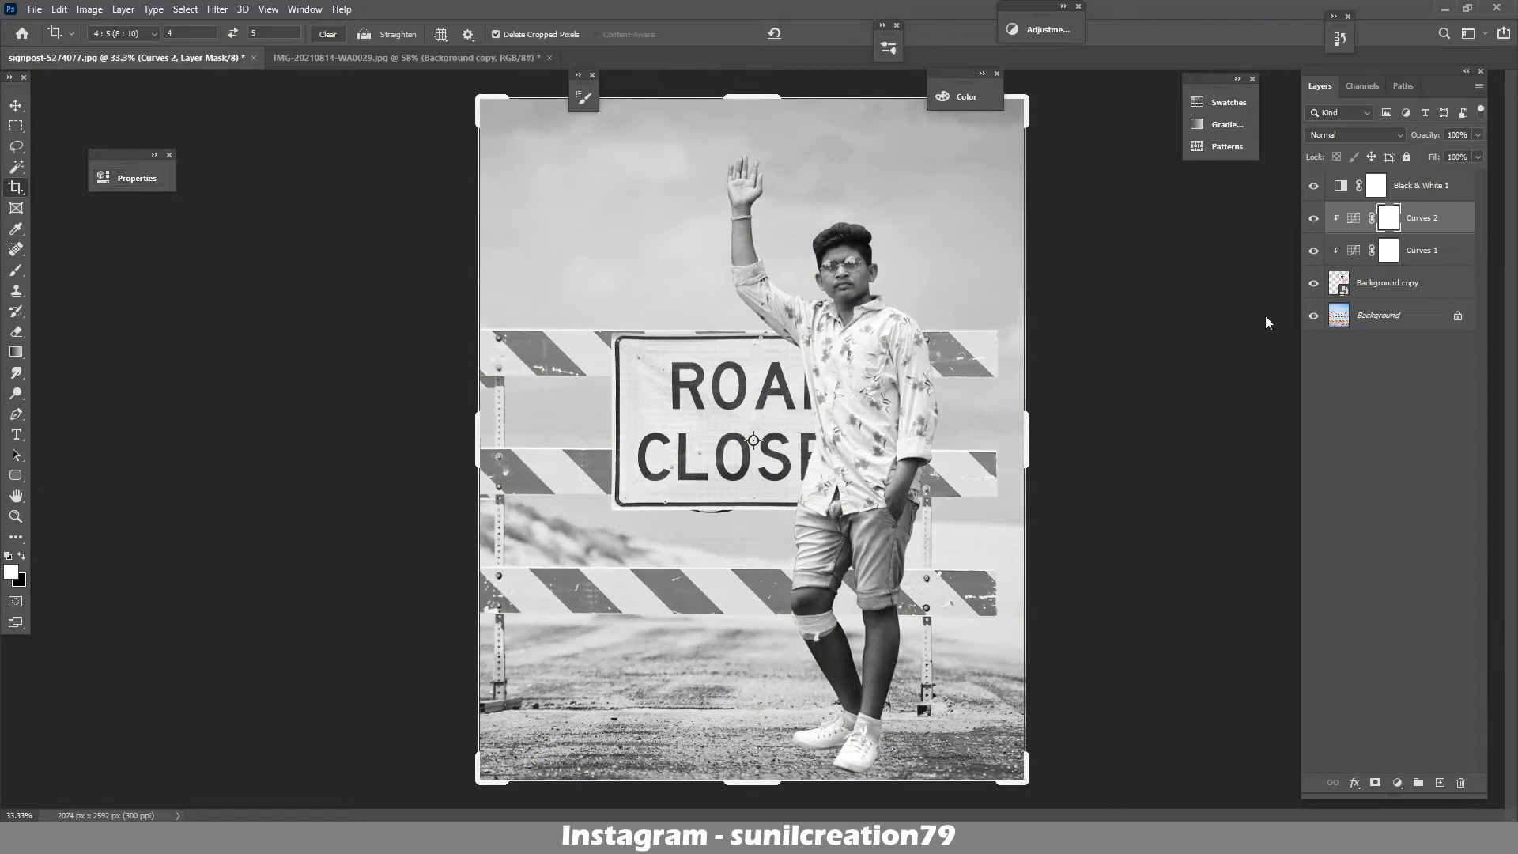
- Delete the Black & White adjustment and add an empty layer clipped to the man above Curves 2
{"action": "left_click", "coordinate": [1376, 185]}
{"action": "key", "text": "Delete"}
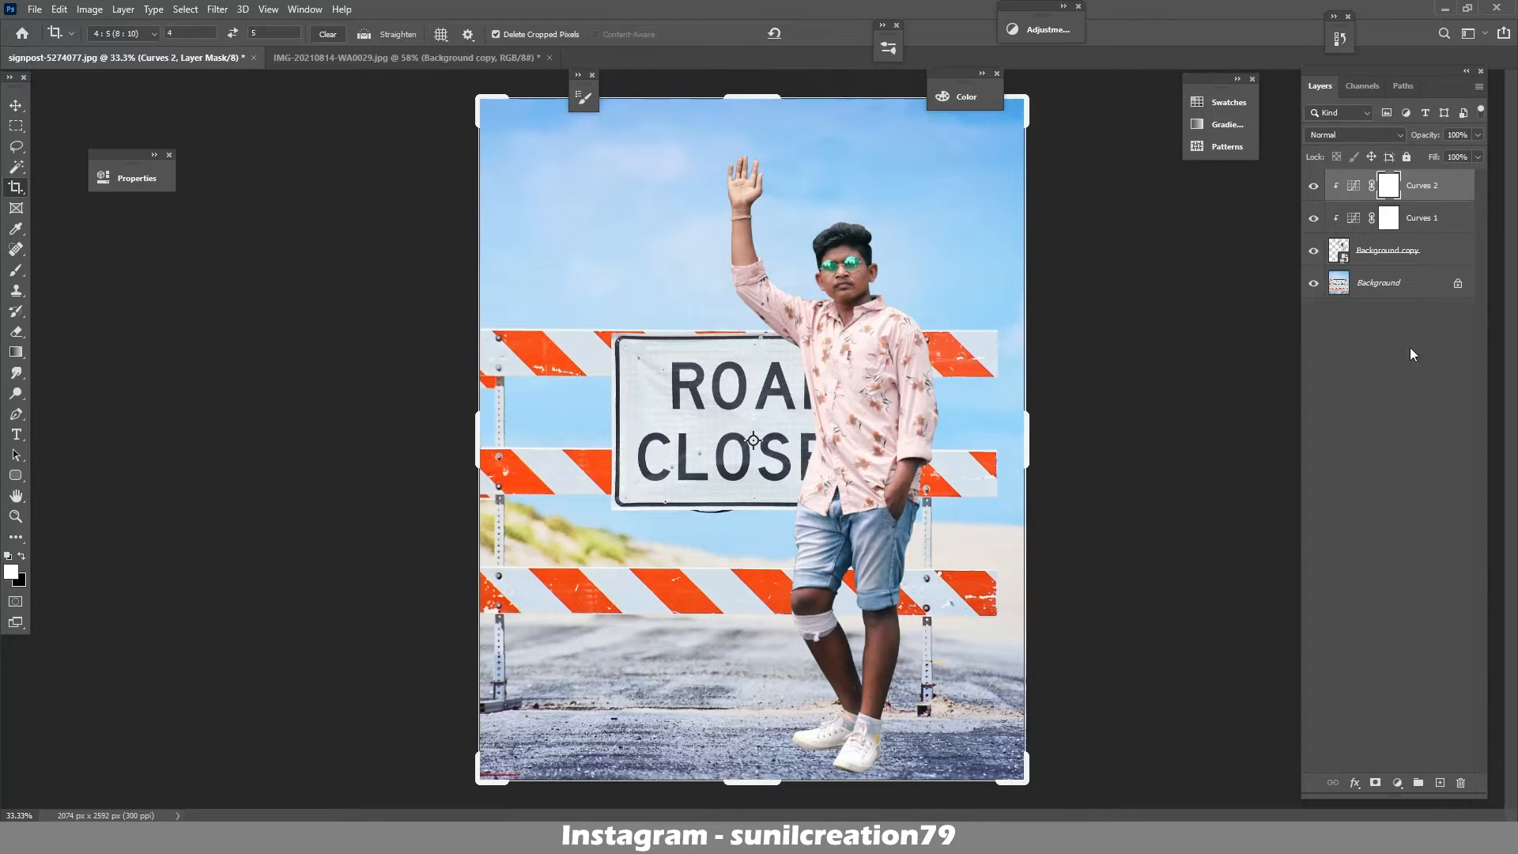
{"action": "left_click", "coordinate": [1440, 783]}
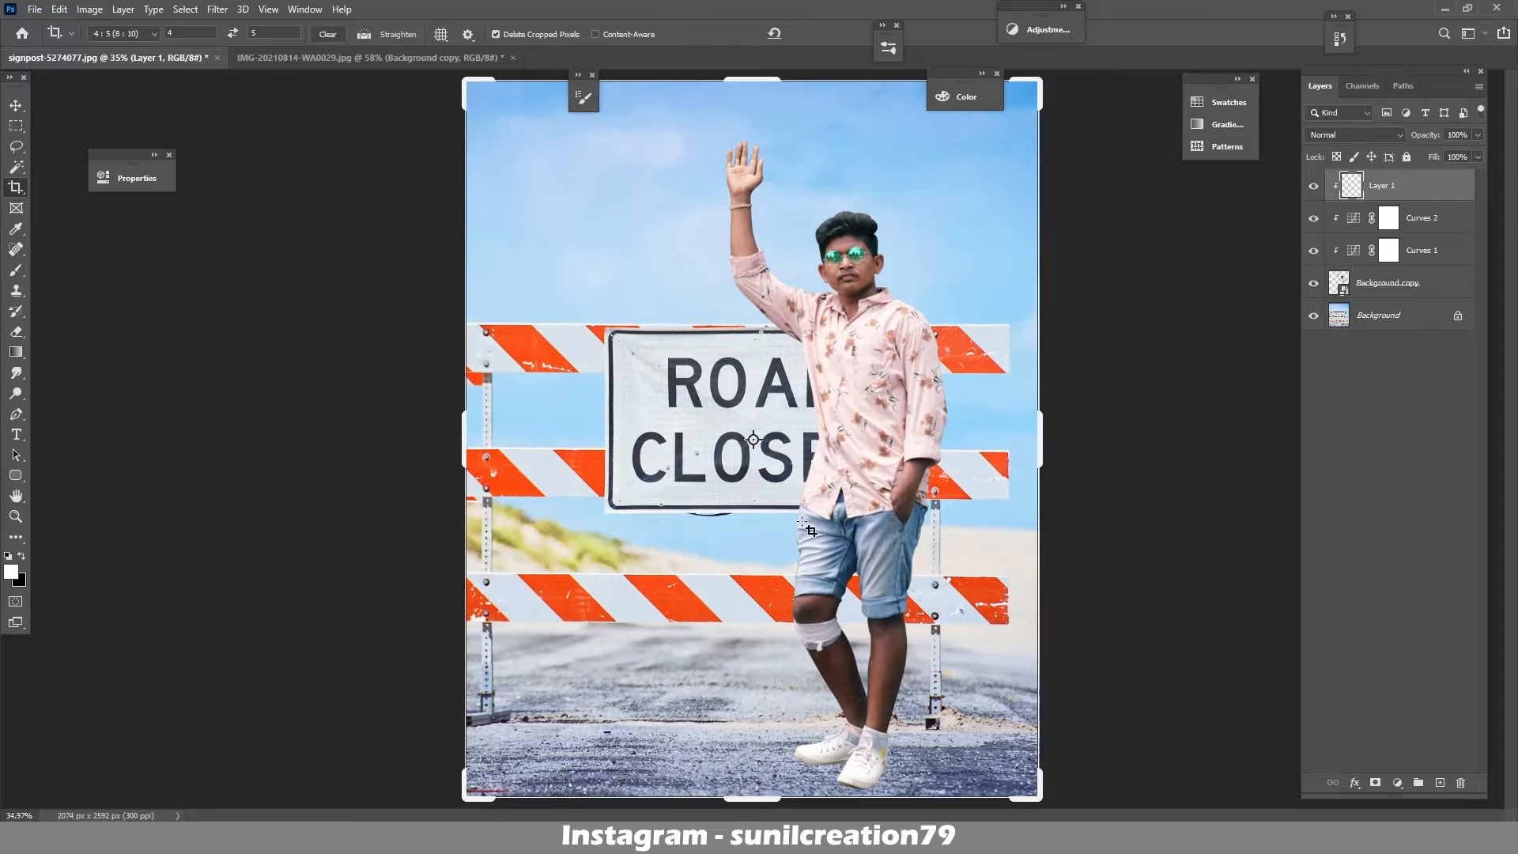
{"action": "key", "text": "z"}
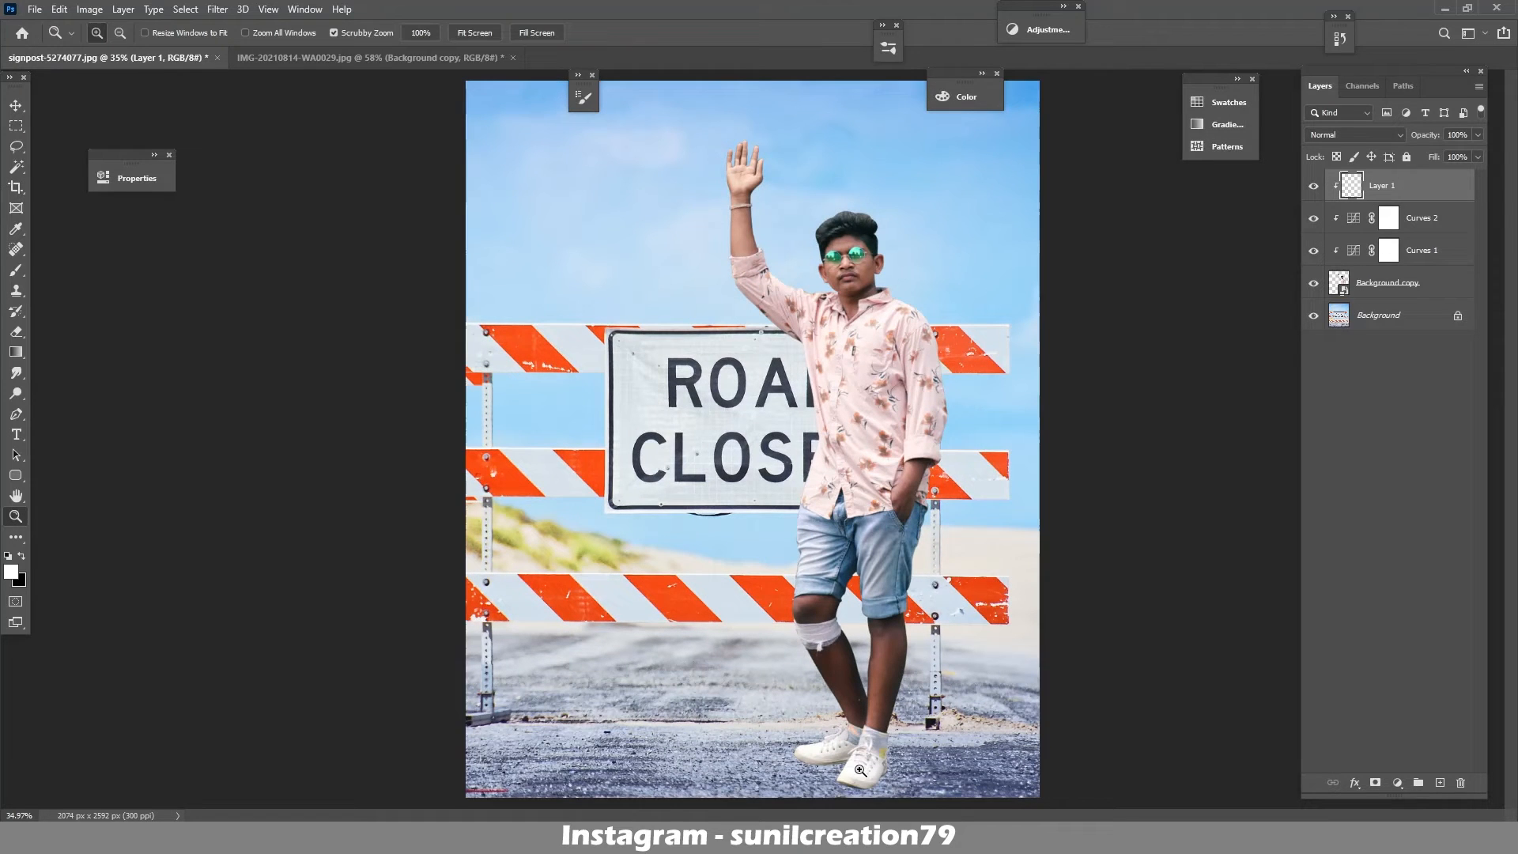
- Add an empty layer directly above Background, beneath the man's cut-out, for the shadow at his feet
{"action": "left_click", "coordinate": [1394, 315]}
{"action": "left_click", "coordinate": [1440, 783]}
{"action": "left_click_drag", "start_coordinate": [910, 655], "coordinate": [979, 650]}
{"action": "left_click_drag", "start_coordinate": [905, 700], "coordinate": [838, 434]}
- Set up a Brush with its tip flattened to a thin ellipse and a flow of 10%
{"action": "left_click", "coordinate": [16, 271]}
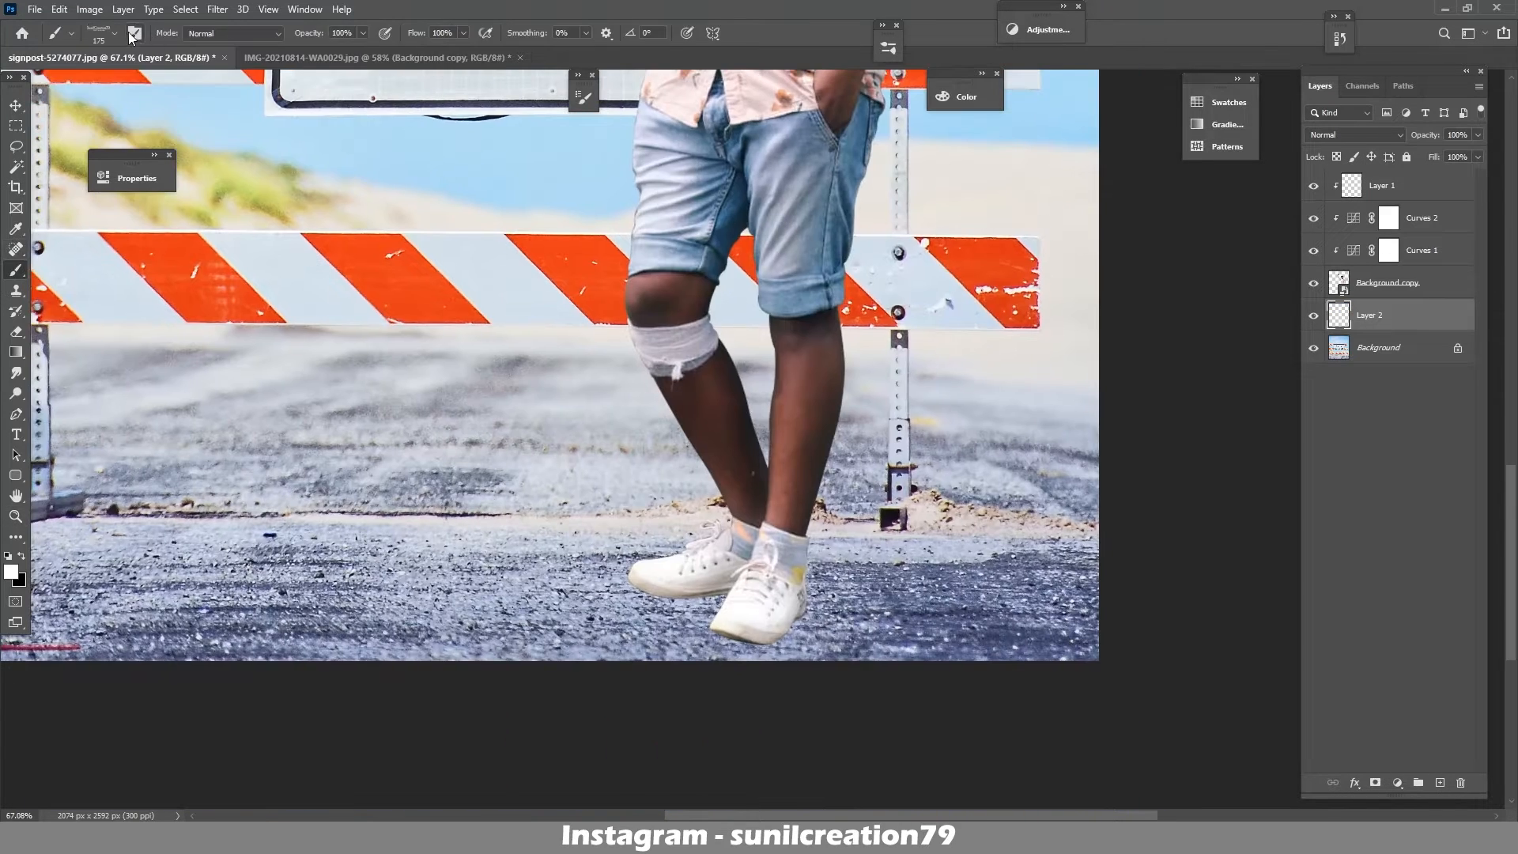
{"action": "left_click", "coordinate": [115, 34]}
{"action": "left_click", "coordinate": [114, 219]}
{"action": "left_click", "coordinate": [135, 33]}
{"action": "left_click_drag", "start_coordinate": [846, 247], "coordinate": [847, 264]}
{"action": "left_click", "coordinate": [895, 85]}
{"action": "type", "text": "1"}
- Sample the dark road color and paint a contact shadow under both shoes with a smaller brush
{"action": "left_click", "coordinate": [907, 658], "text": "alt"}
{"action": "key", "text": "bracketleft"}
{"action": "key", "text": "bracketleft"}
{"action": "left_click", "coordinate": [116, 34]}
{"action": "left_click", "coordinate": [116, 34]}
{"action": "key", "text": "bracketleft"}
{"action": "key", "text": "bracketleft"}
{"action": "key", "text": "bracketleft"}
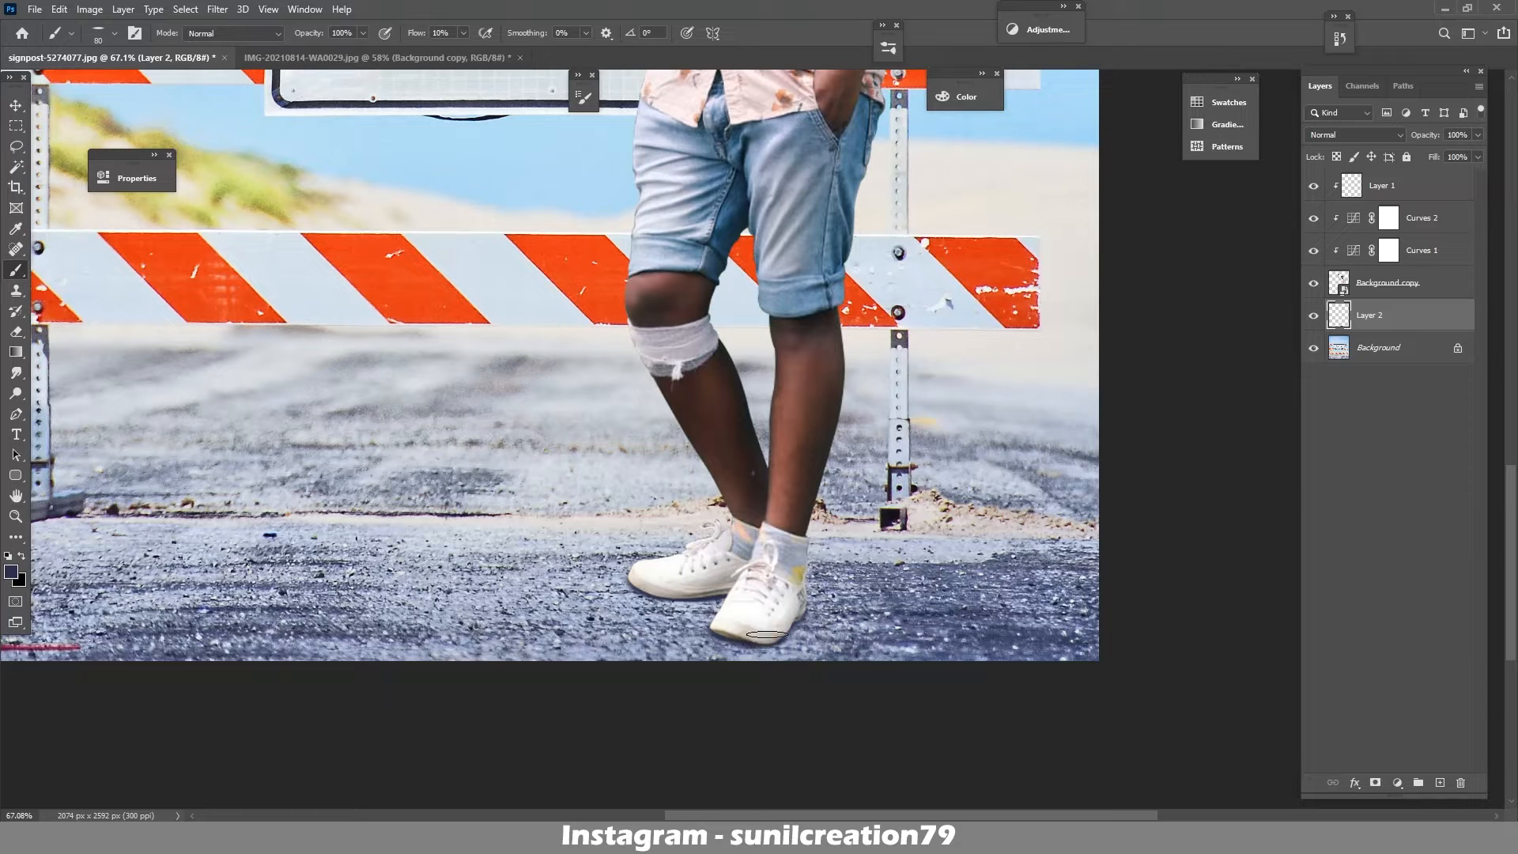
- On the topmost clipped layer, tint the white shoes with a sampled road color at 2% brush flow
{"action": "key", "text": "alt+period"}
{"action": "left_click", "coordinate": [886, 651], "text": "alt"}
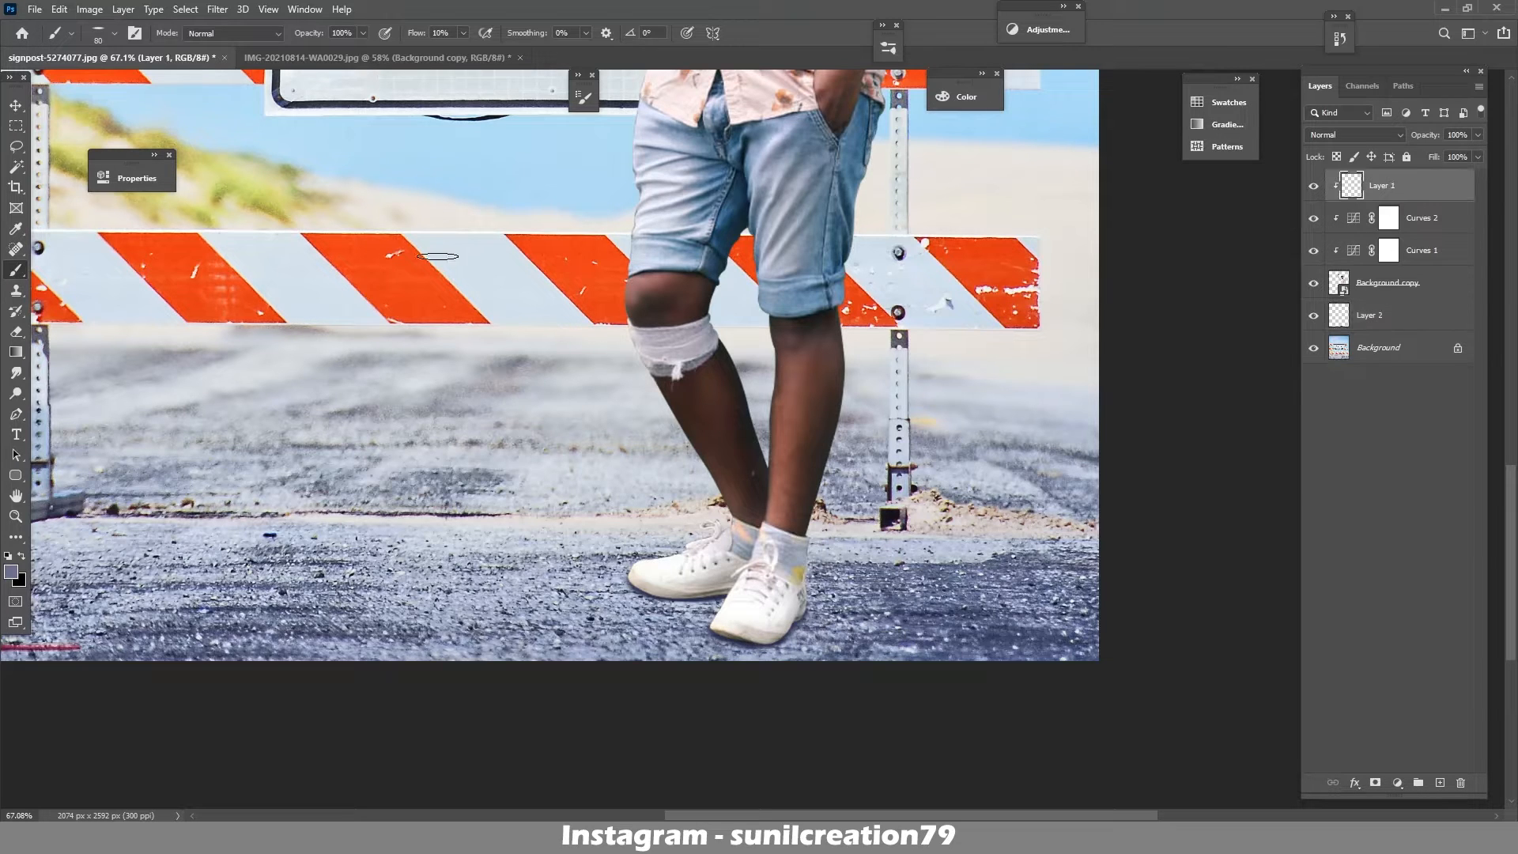
{"action": "type", "text": "2"}
{"action": "key", "text": "Return"}
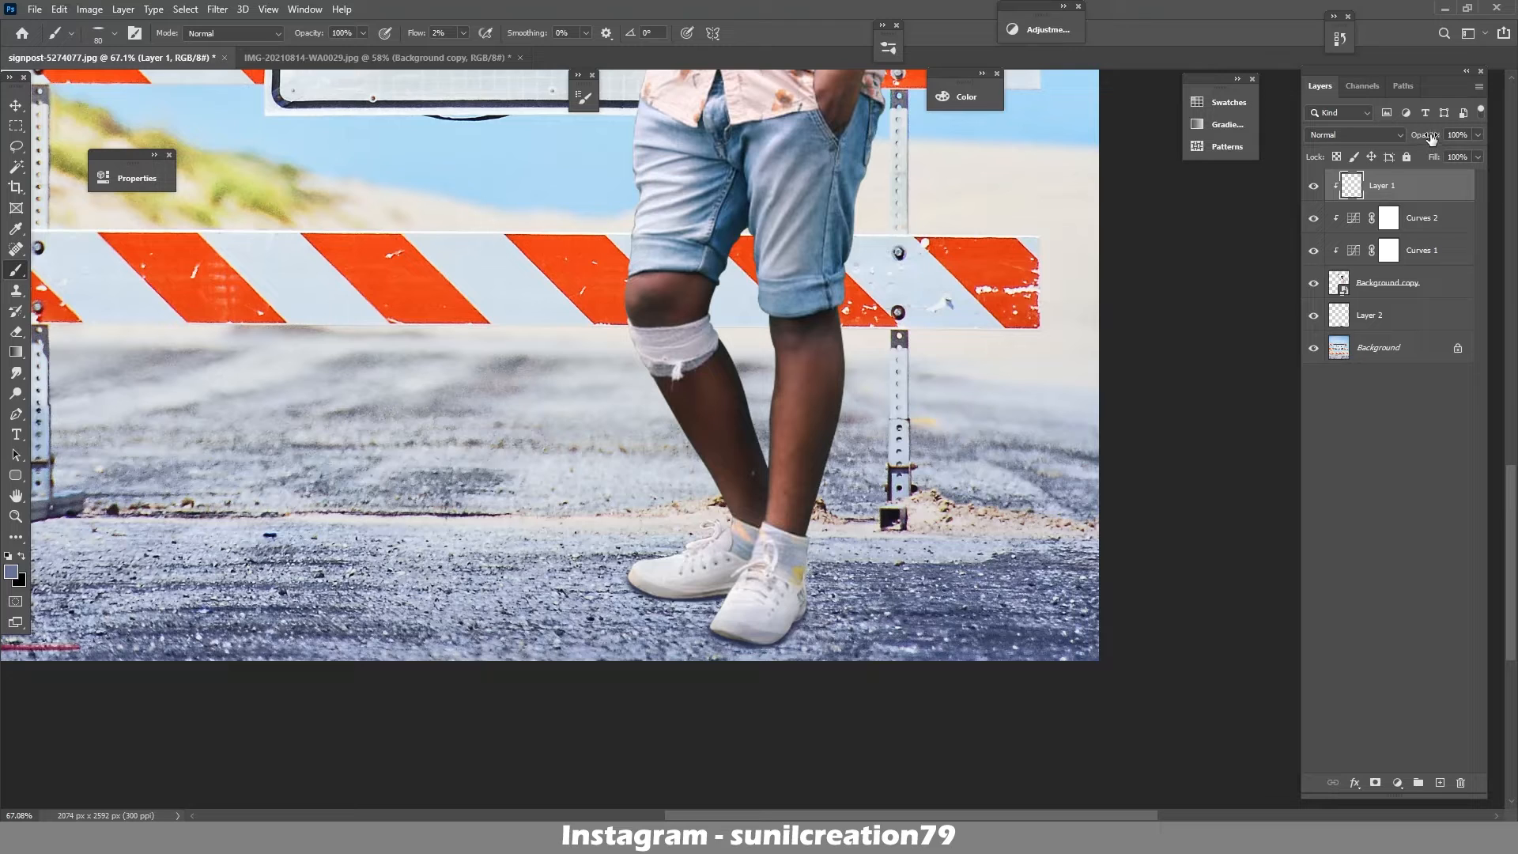
{"action": "left_click_drag", "start_coordinate": [1432, 137], "coordinate": [1416, 137]}
{"action": "left_click", "coordinate": [1354, 134]}
{"action": "left_click", "coordinate": [1325, 190]}
- Convert the shoe shadow layer, Layer 2, to a smart object
{"action": "key", "text": "z"}
{"action": "left_click_drag", "start_coordinate": [740, 454], "coordinate": [681, 477]}
{"action": "key", "text": "b"}
{"action": "left_click", "coordinate": [1388, 282]}
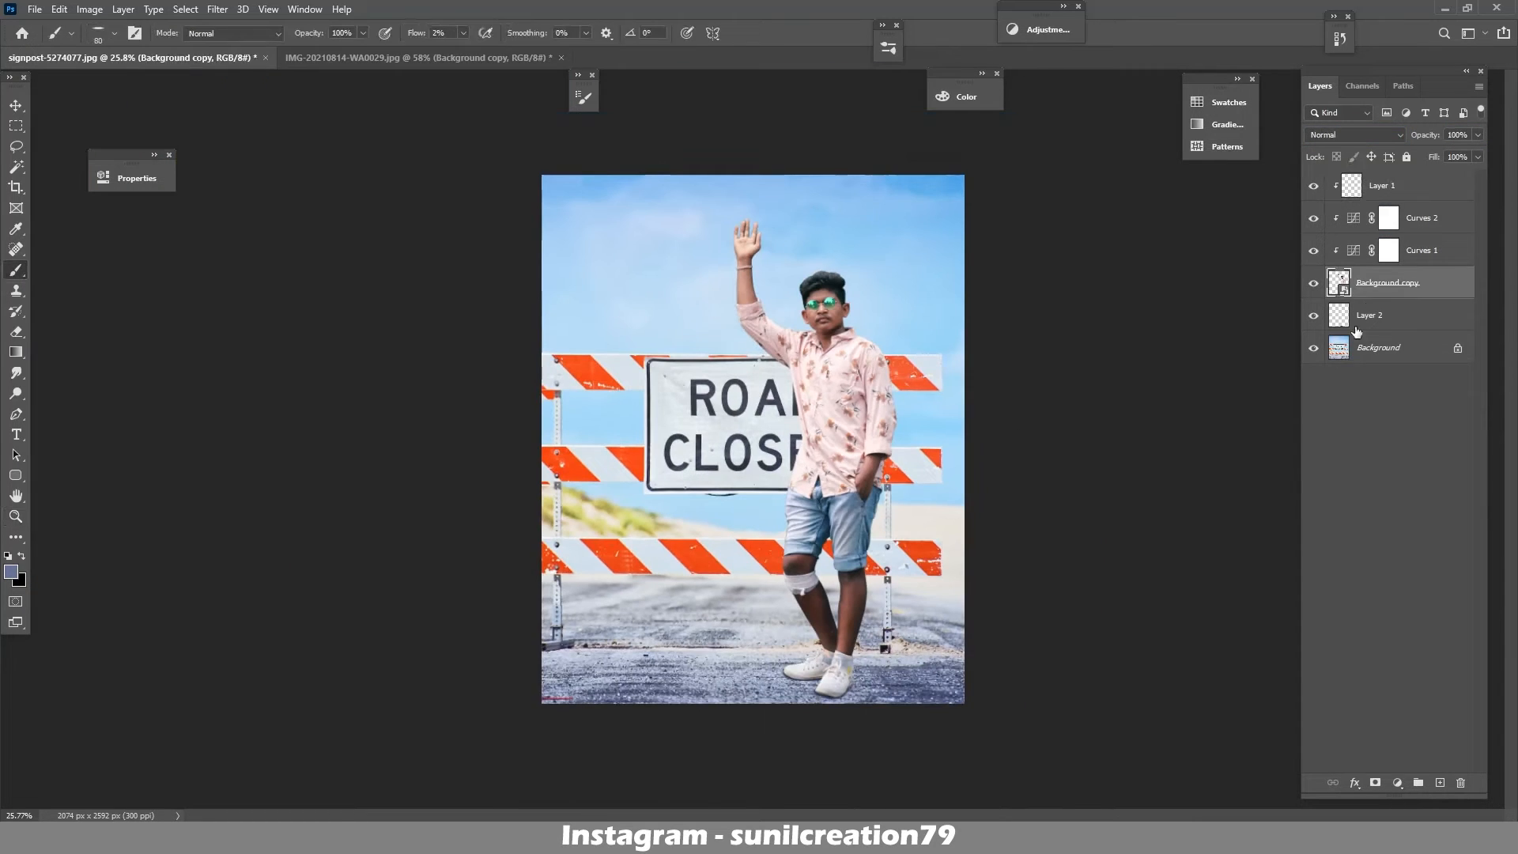
{"action": "left_click", "coordinate": [1372, 315]}
{"action": "right_click", "coordinate": [1348, 320]}
{"action": "key", "text": "Escape"}
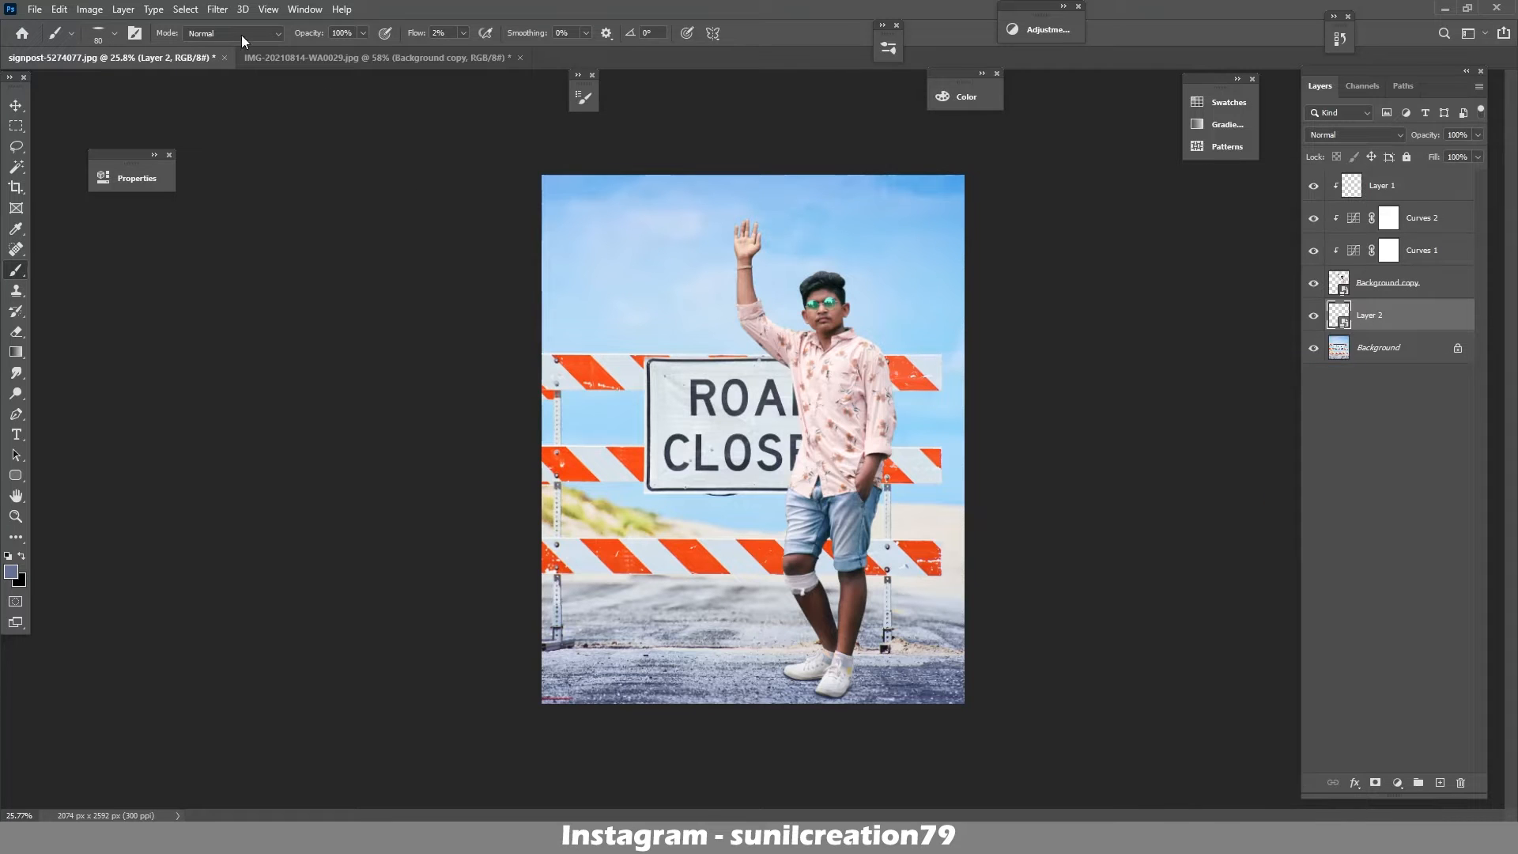
- Soften the shoe shadow on Layer 2 with a Gaussian Blur, judging the radius against the road around the feet
{"action": "left_click", "coordinate": [217, 8]}
{"action": "mouse_move", "coordinate": [257, 210]}
{"action": "left_click", "coordinate": [437, 242]}
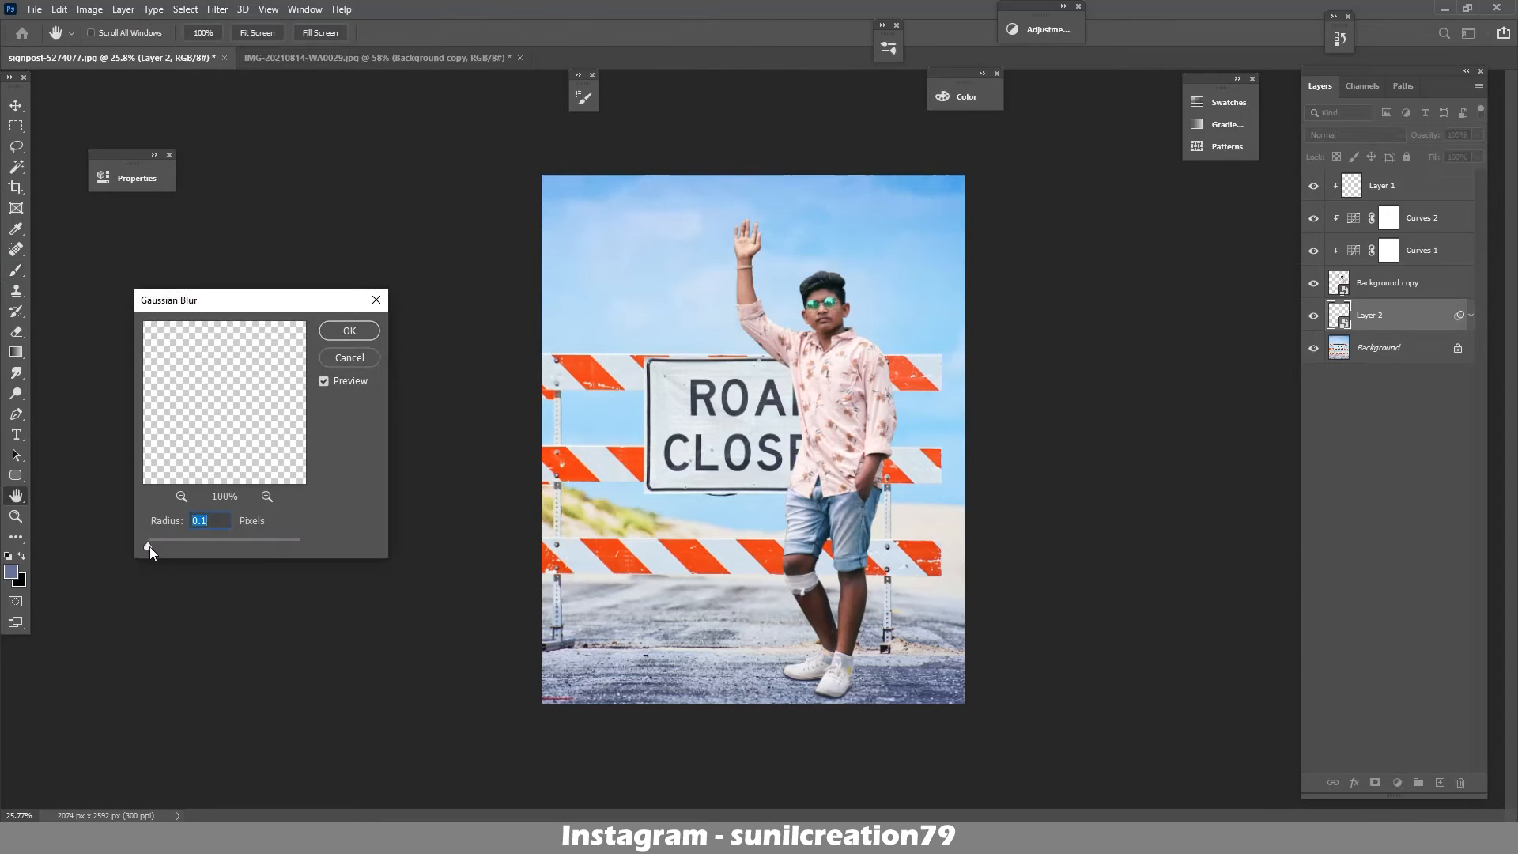
{"action": "left_click_drag", "start_coordinate": [195, 548], "coordinate": [182, 546]}
{"action": "left_click", "coordinate": [325, 384]}
{"action": "left_click", "coordinate": [325, 381]}
{"action": "left_click", "coordinate": [830, 681]}
{"action": "scroll", "coordinate": [866, 668], "scroll_direction": "up", "scroll_amount": 8}
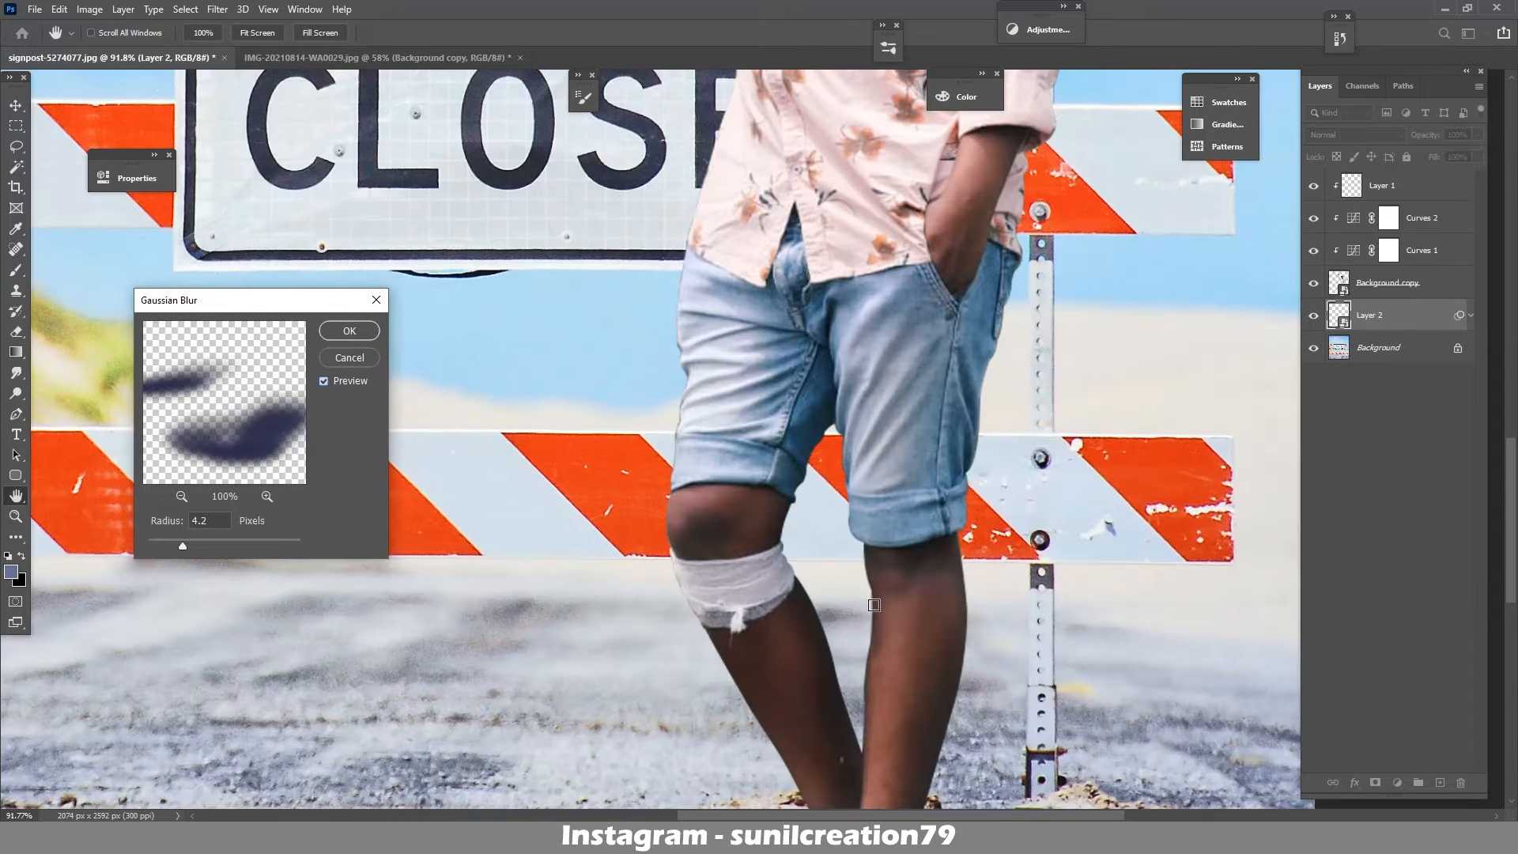
{"action": "scroll", "coordinate": [904, 518], "scroll_direction": "down", "scroll_amount": 4}
{"action": "scroll", "coordinate": [886, 732], "scroll_direction": "up", "scroll_amount": 4}
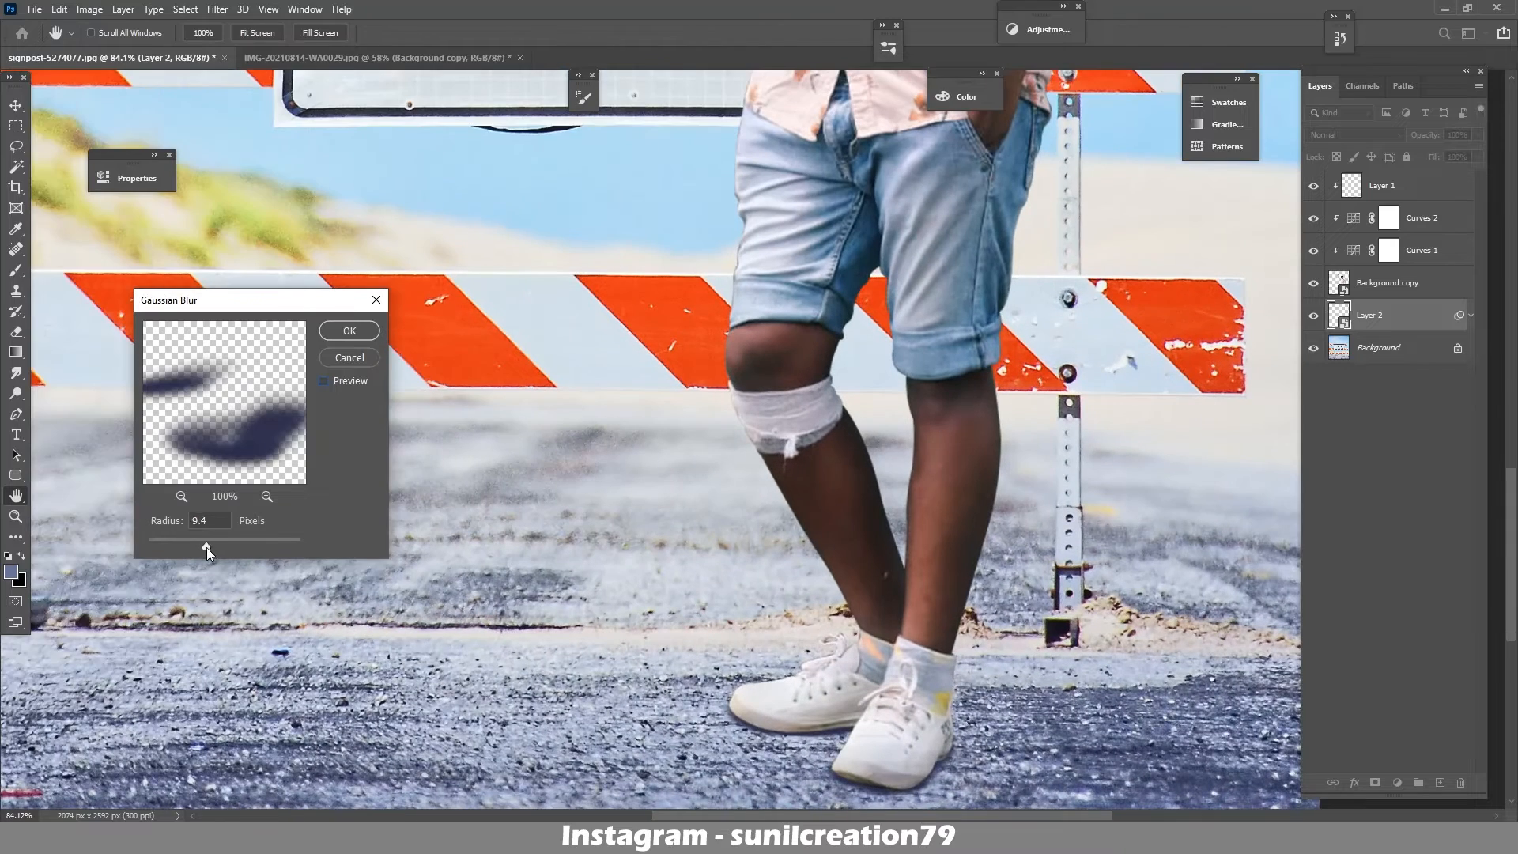
{"action": "left_click_drag", "start_coordinate": [206, 547], "coordinate": [187, 537]}
{"action": "key", "text": "Return"}
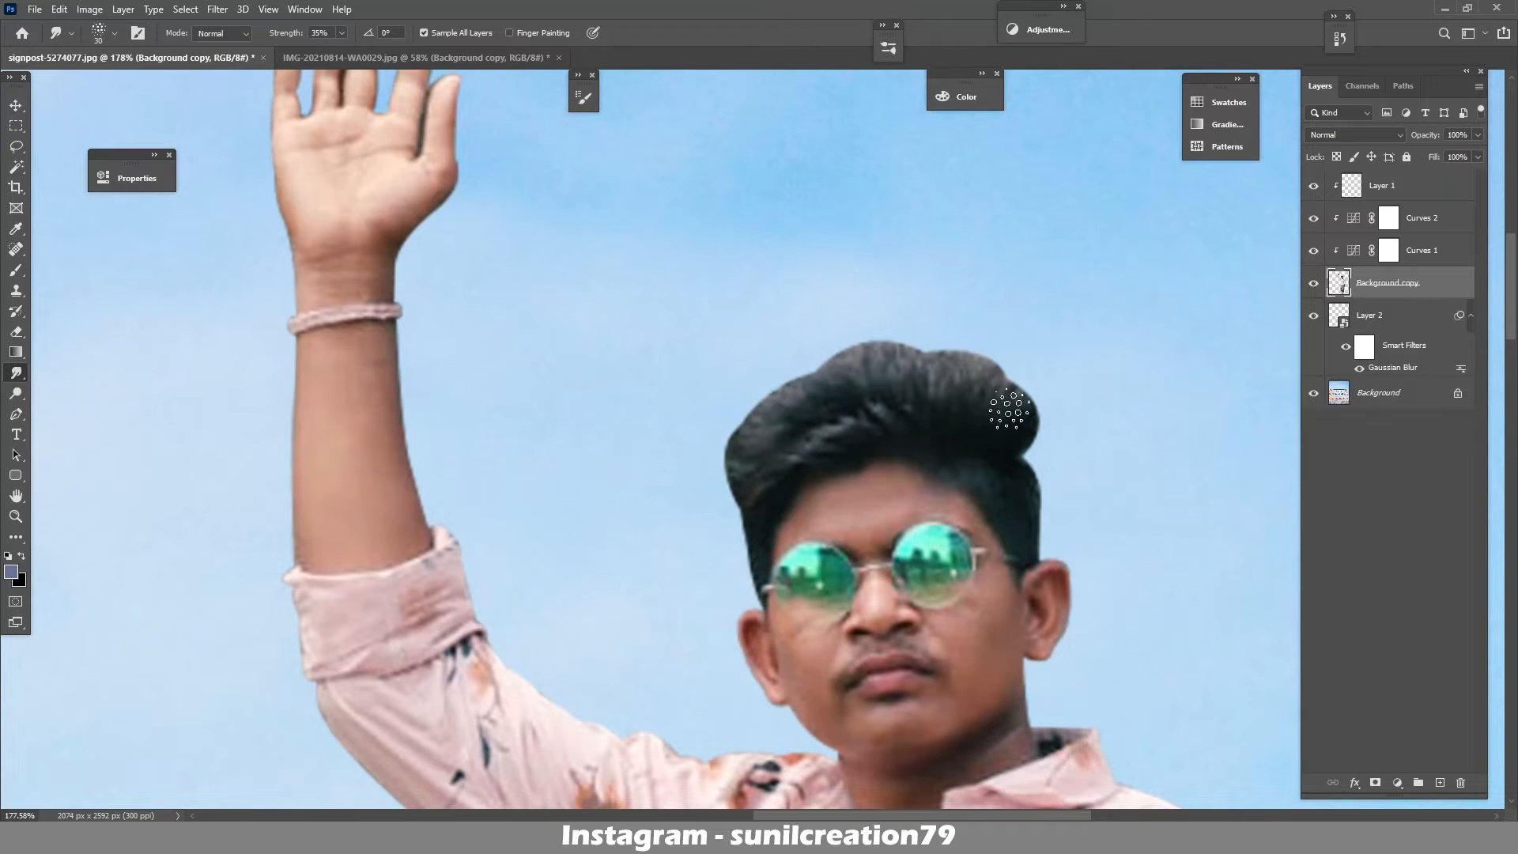
{"action": "key", "text": "["}
{"action": "key", "text": "["}
{"action": "left_click_drag", "start_coordinate": [1020, 467], "coordinate": [1030, 510]}
{"action": "key", "text": "ctrl+z"}
- Hide the Background and shoe shadow layers and add an empty layer on top of the stack
{"action": "left_click", "coordinate": [1310, 383]}
{"action": "left_click", "coordinate": [1313, 316]}
{"action": "left_click", "coordinate": [1387, 199]}
{"action": "key", "text": "ctrl+shift+alt+n"}
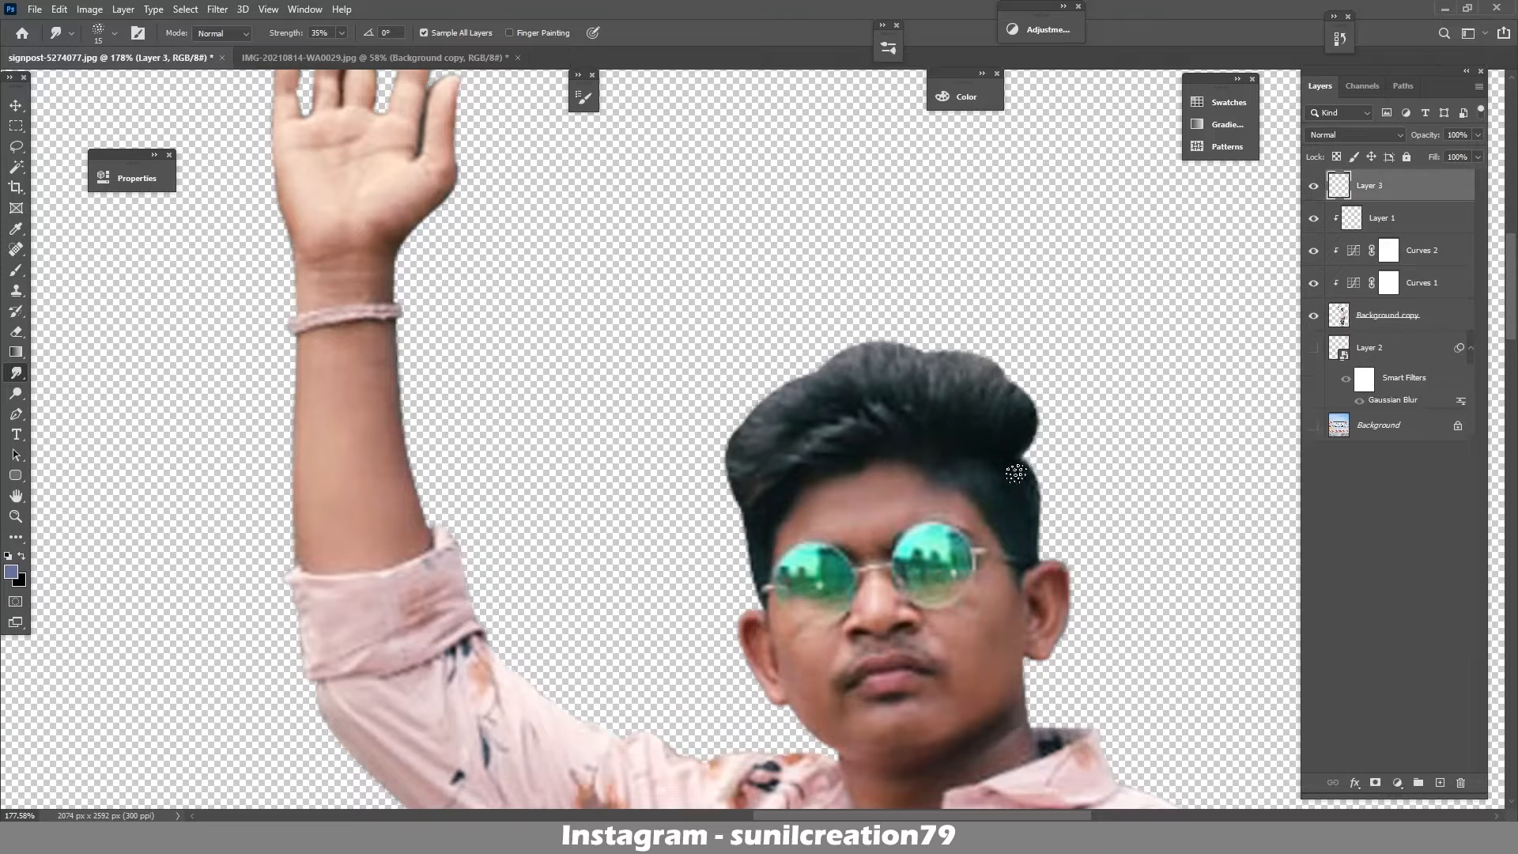
- Smudge the edges of the man's hair outward into fine strands, sampling all layers onto the new top layer
{"action": "key", "text": "["}
{"action": "mouse_move", "coordinate": [1018, 402]}
{"action": "left_mouse_down"}
{"action": "mouse_move", "coordinate": [997, 359]}
{"action": "mouse_move", "coordinate": [951, 337]}
{"action": "mouse_move", "coordinate": [913, 343]}
{"action": "mouse_move", "coordinate": [947, 343]}
{"action": "left_mouse_up"}
{"action": "mouse_move", "coordinate": [841, 385]}
{"action": "left_mouse_down"}
{"action": "mouse_move", "coordinate": [873, 336]}
{"action": "mouse_move", "coordinate": [880, 359]}
{"action": "mouse_move", "coordinate": [932, 358]}
{"action": "mouse_move", "coordinate": [892, 361]}
{"action": "mouse_move", "coordinate": [868, 330]}
{"action": "mouse_move", "coordinate": [871, 357]}
{"action": "mouse_move", "coordinate": [941, 362]}
{"action": "left_mouse_up"}
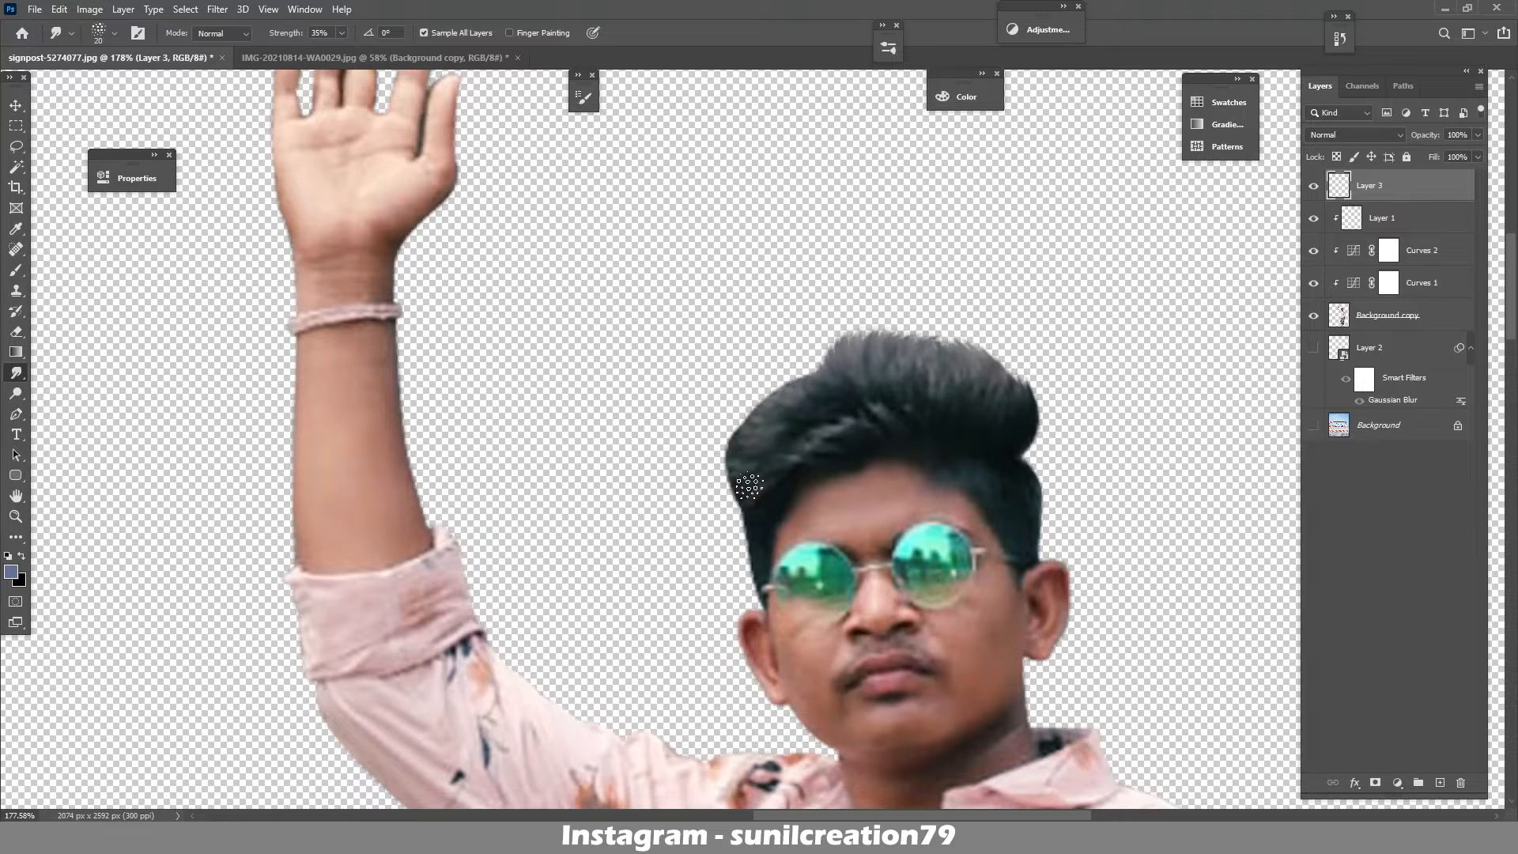
{"action": "mouse_move", "coordinate": [748, 486]}
{"action": "left_mouse_down"}
{"action": "mouse_move", "coordinate": [758, 420]}
{"action": "mouse_move", "coordinate": [830, 348]}
{"action": "mouse_move", "coordinate": [724, 431]}
{"action": "mouse_move", "coordinate": [820, 372]}
{"action": "mouse_move", "coordinate": [808, 340]}
{"action": "left_mouse_up"}
{"action": "left_click_drag", "start_coordinate": [850, 367], "coordinate": [838, 332]}
{"action": "left_click_drag", "start_coordinate": [783, 387], "coordinate": [761, 363]}
{"action": "left_click_drag", "start_coordinate": [759, 407], "coordinate": [739, 380]}
{"action": "left_click_drag", "start_coordinate": [743, 435], "coordinate": [720, 411]}
{"action": "mouse_move", "coordinate": [741, 470]}
{"action": "left_mouse_down"}
{"action": "mouse_move", "coordinate": [717, 451]}
{"action": "mouse_move", "coordinate": [730, 467]}
{"action": "left_mouse_up"}
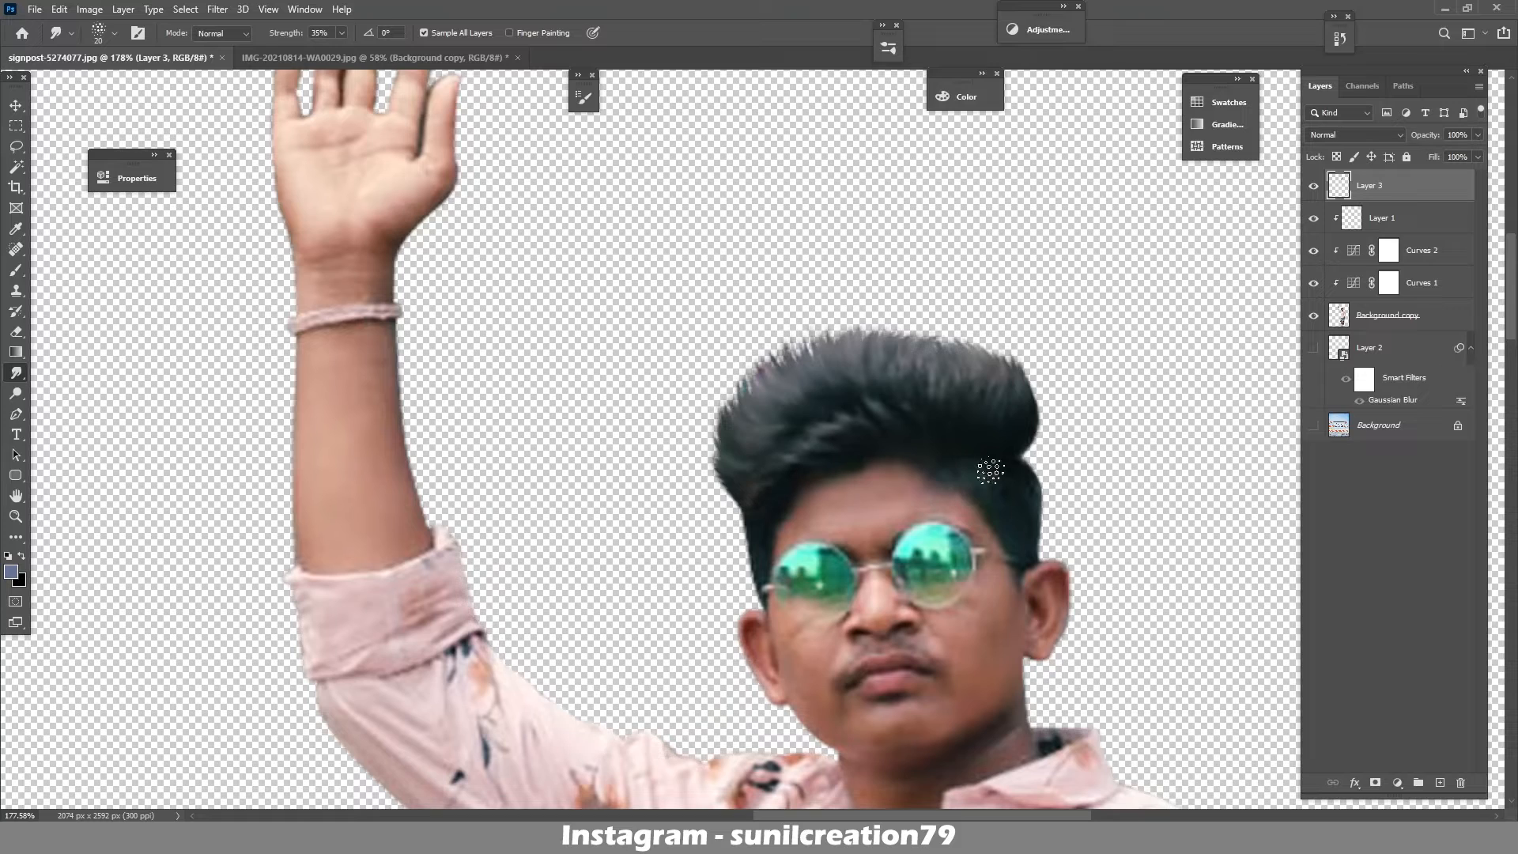
{"action": "left_click_drag", "start_coordinate": [1027, 484], "coordinate": [1030, 536]}
{"action": "left_click_drag", "start_coordinate": [946, 384], "coordinate": [921, 393]}
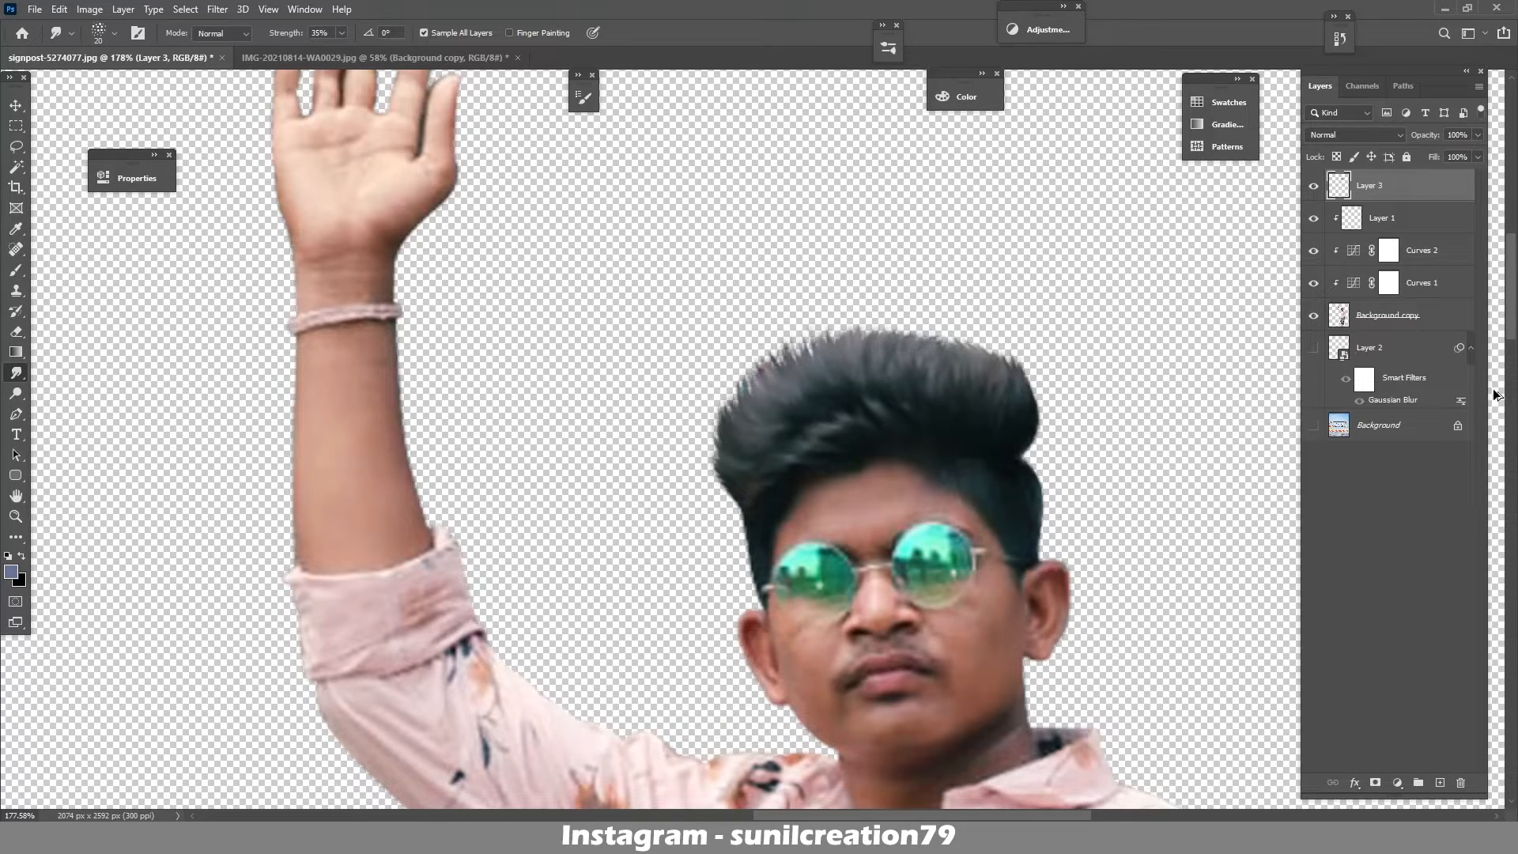
- Merge the man's visible layers into a new layer on top and open it in Liquify
{"action": "key", "text": "ctrl+shift+alt+e"}
{"action": "key", "text": "ctrl+shift+x"}
{"action": "scroll", "coordinate": [862, 135], "scroll_direction": "up", "scroll_amount": 5}
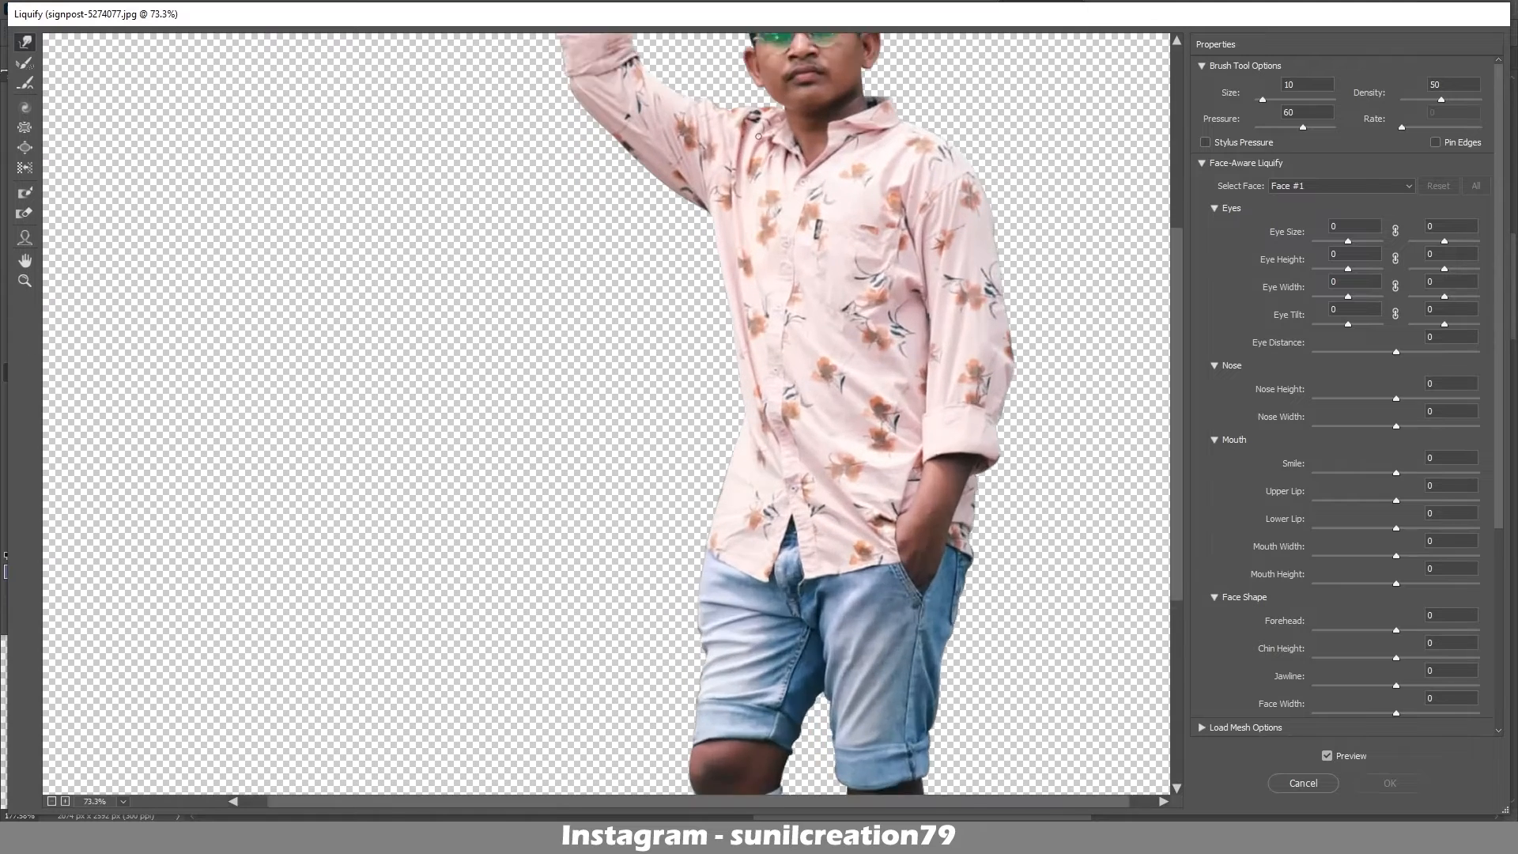
- Enlarge the Liquify warp brush to 100 and push the hair's outer edge slightly inward
{"action": "left_click_drag", "start_coordinate": [862, 135], "coordinate": [733, 405]}
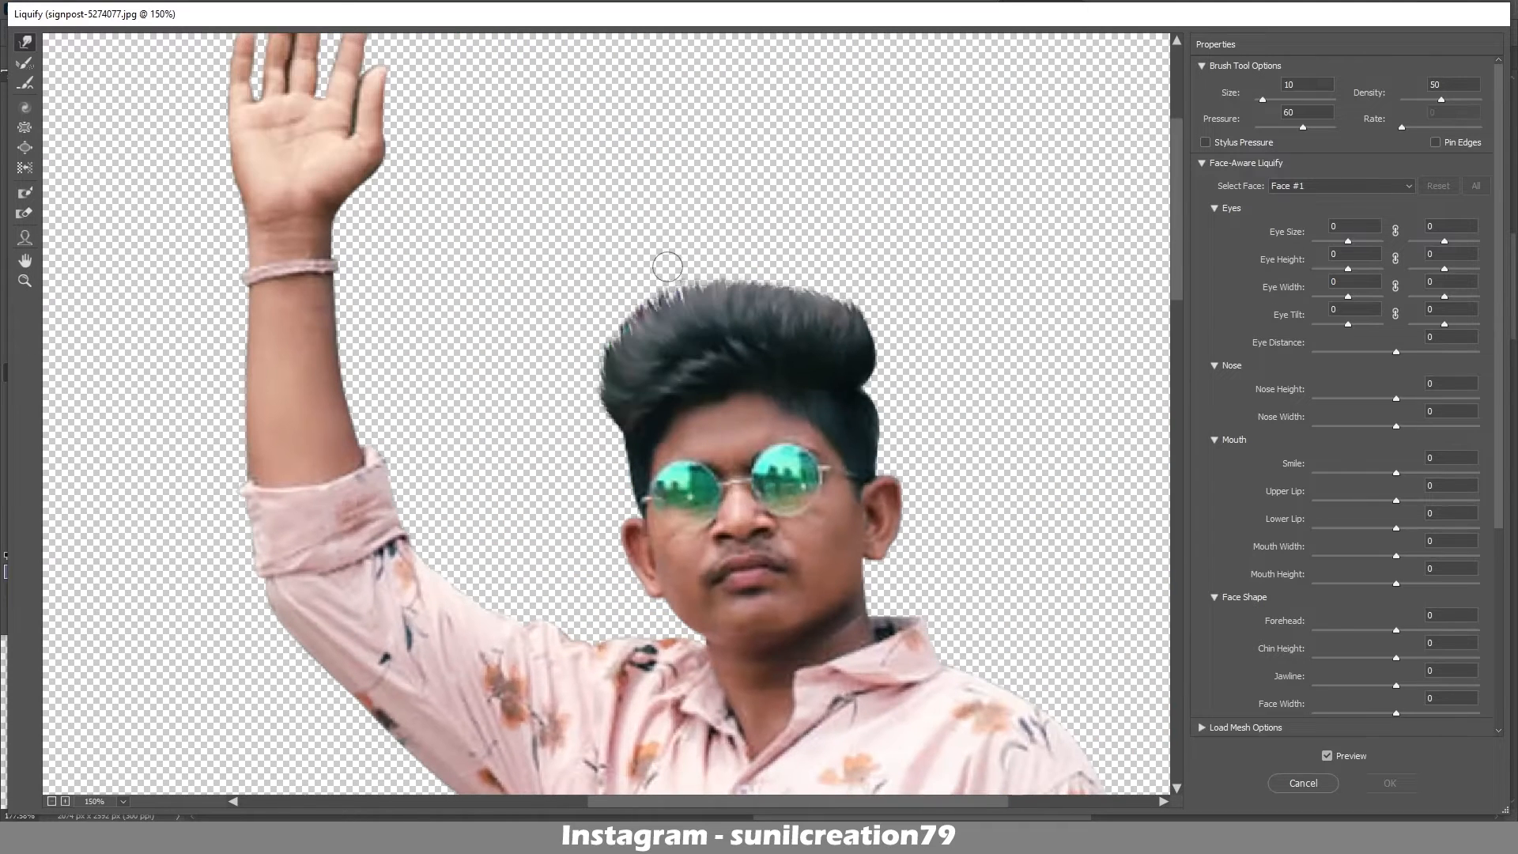
{"action": "key", "text": "bracketright"}
{"action": "key", "text": "bracketright"}
{"action": "key", "text": "bracketright"}
{"action": "key", "text": "bracketright"}
{"action": "key", "text": "bracketright"}
{"action": "key", "text": "bracketright"}
{"action": "key", "text": "bracketright"}
{"action": "key", "text": "bracketright"}
{"action": "left_click_drag", "start_coordinate": [595, 389], "coordinate": [606, 391]}
{"action": "left_click_drag", "start_coordinate": [600, 327], "coordinate": [613, 331]}
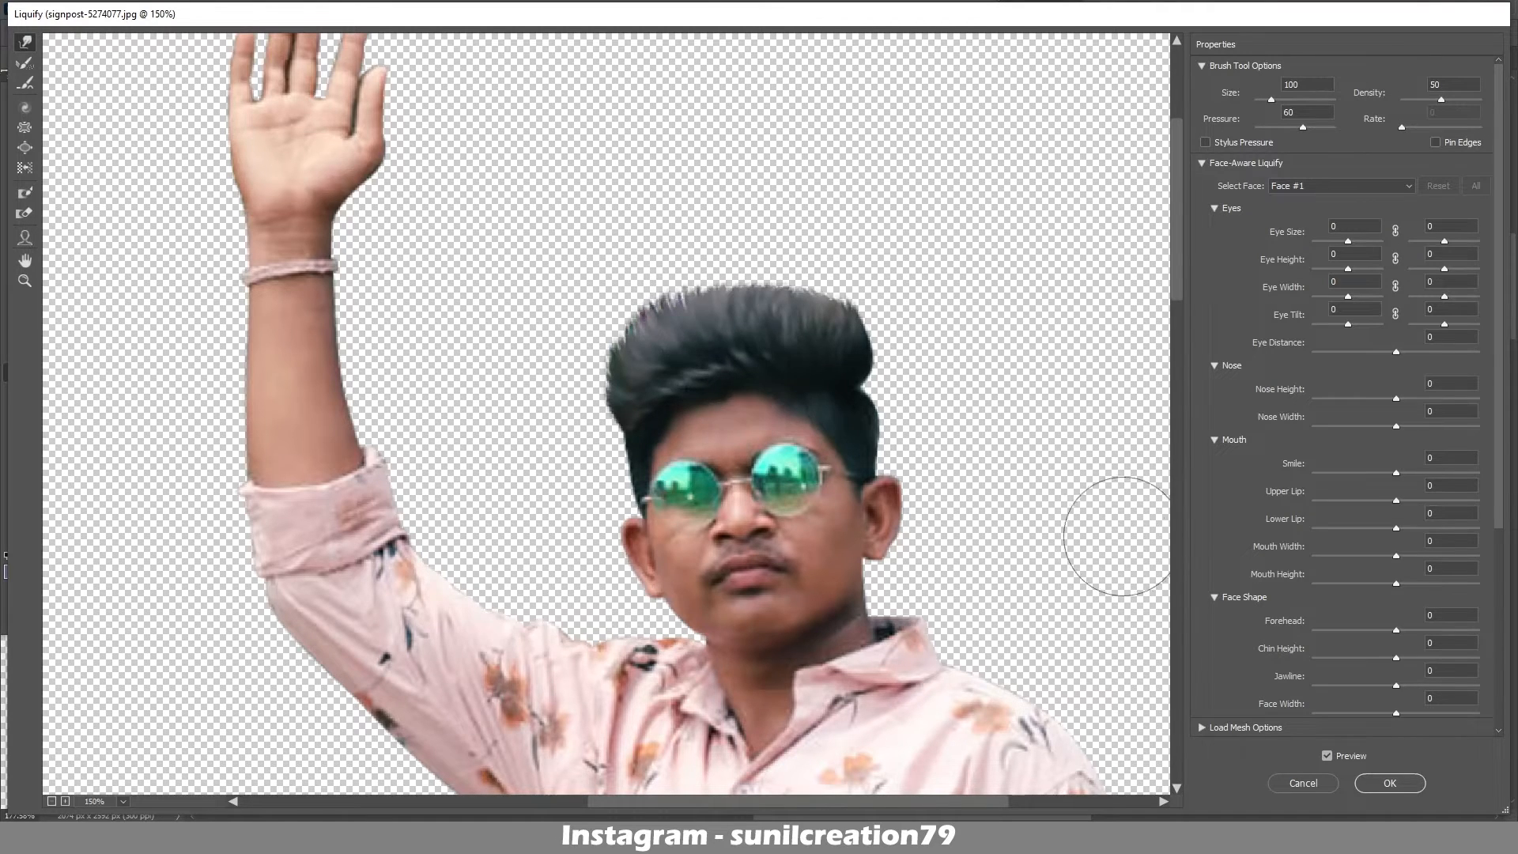
- Reshape the face with Face Width -30, Smile 35 and Jawline -18, and apply Liquify
{"action": "left_click_drag", "start_coordinate": [1396, 712], "coordinate": [1371, 714]}
{"action": "left_click_drag", "start_coordinate": [1396, 473], "coordinate": [1425, 471]}
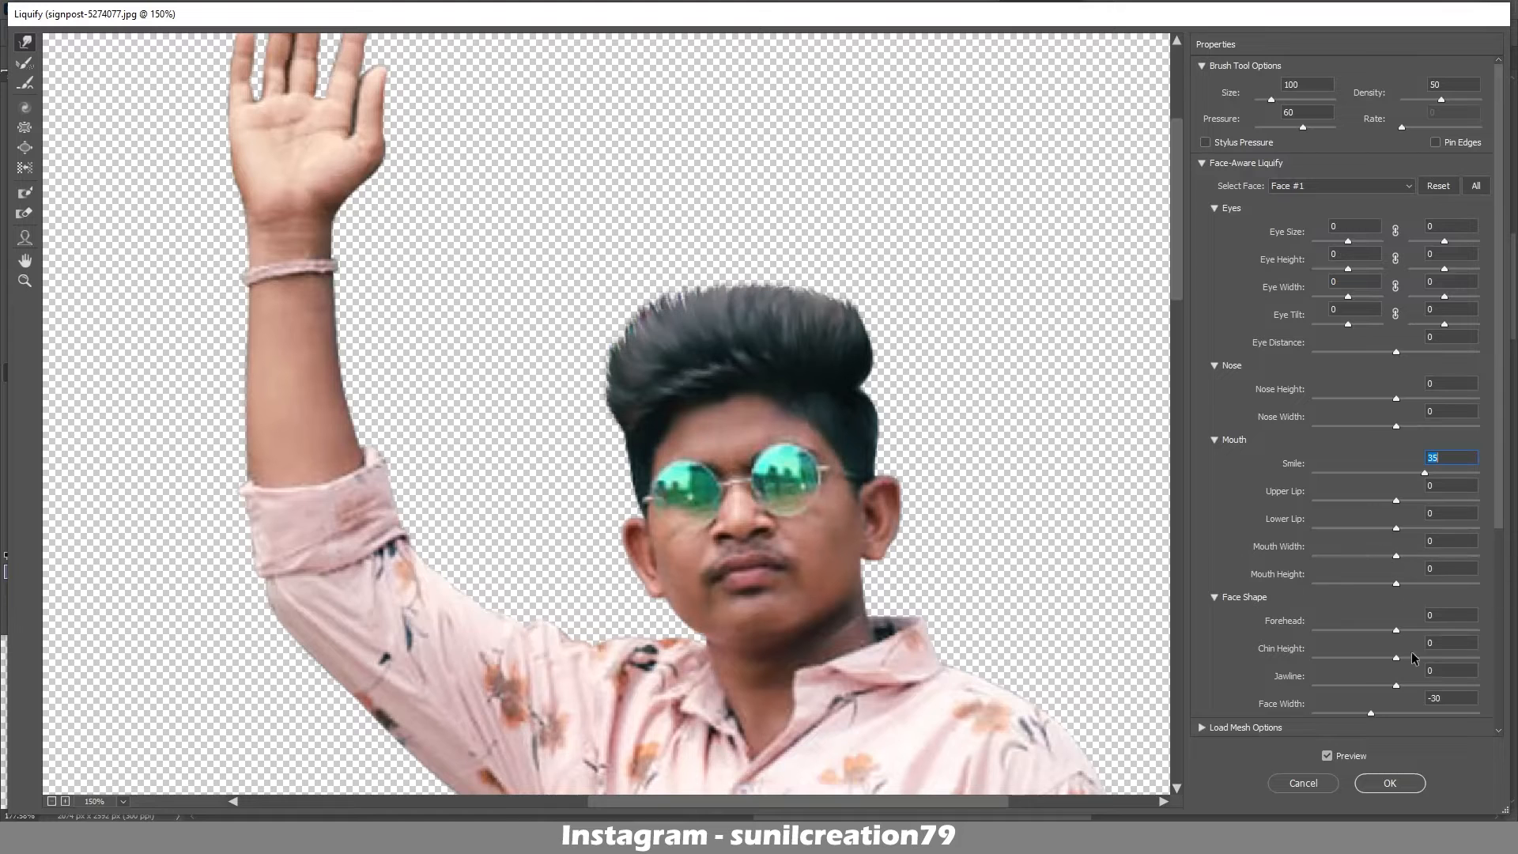
{"action": "left_click_drag", "start_coordinate": [1396, 686], "coordinate": [1382, 685]}
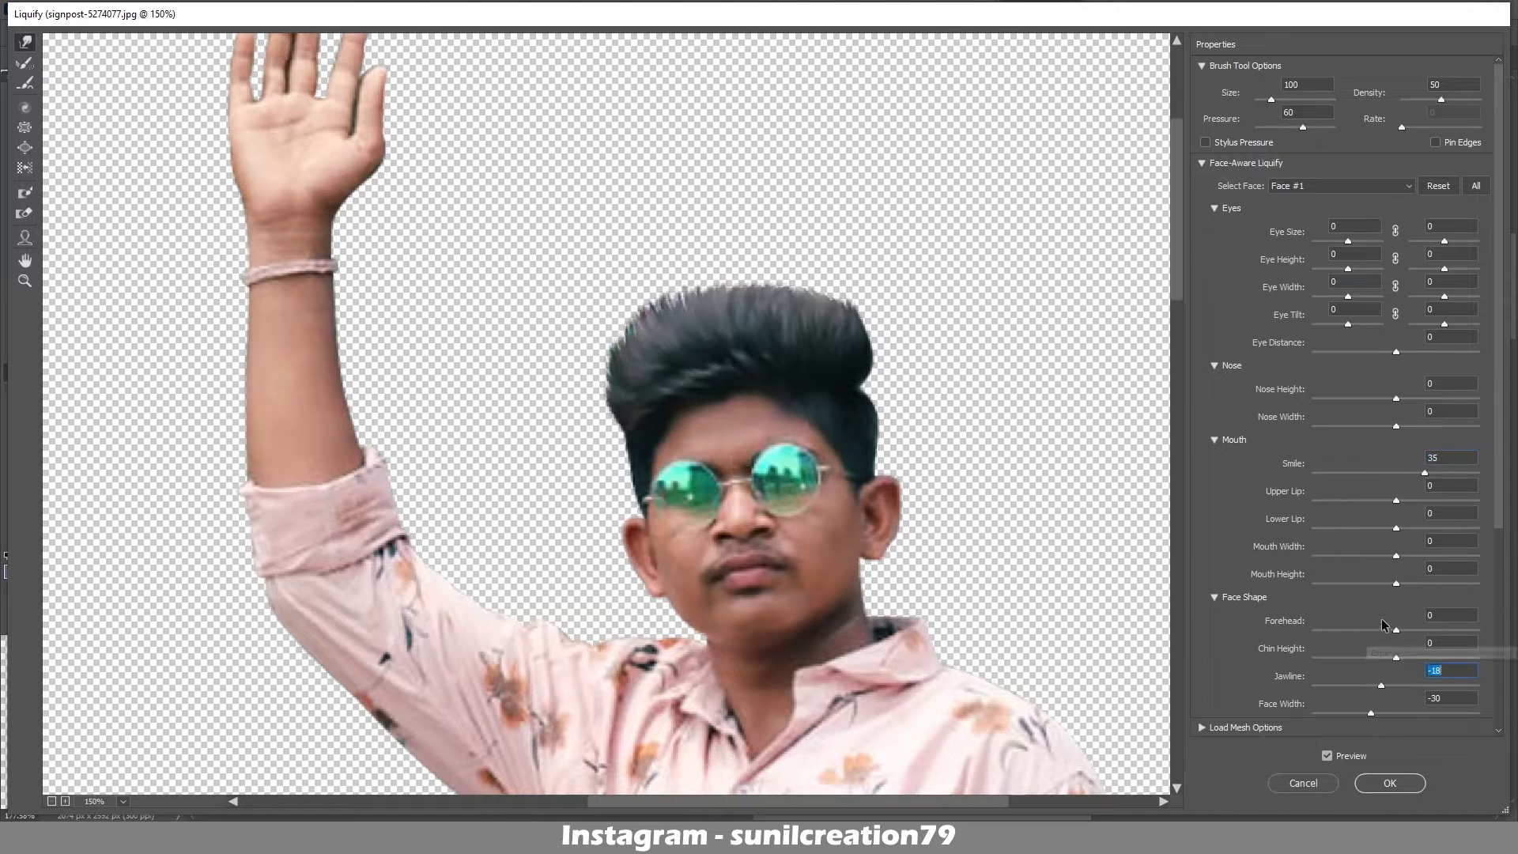
{"action": "key", "text": "Return"}
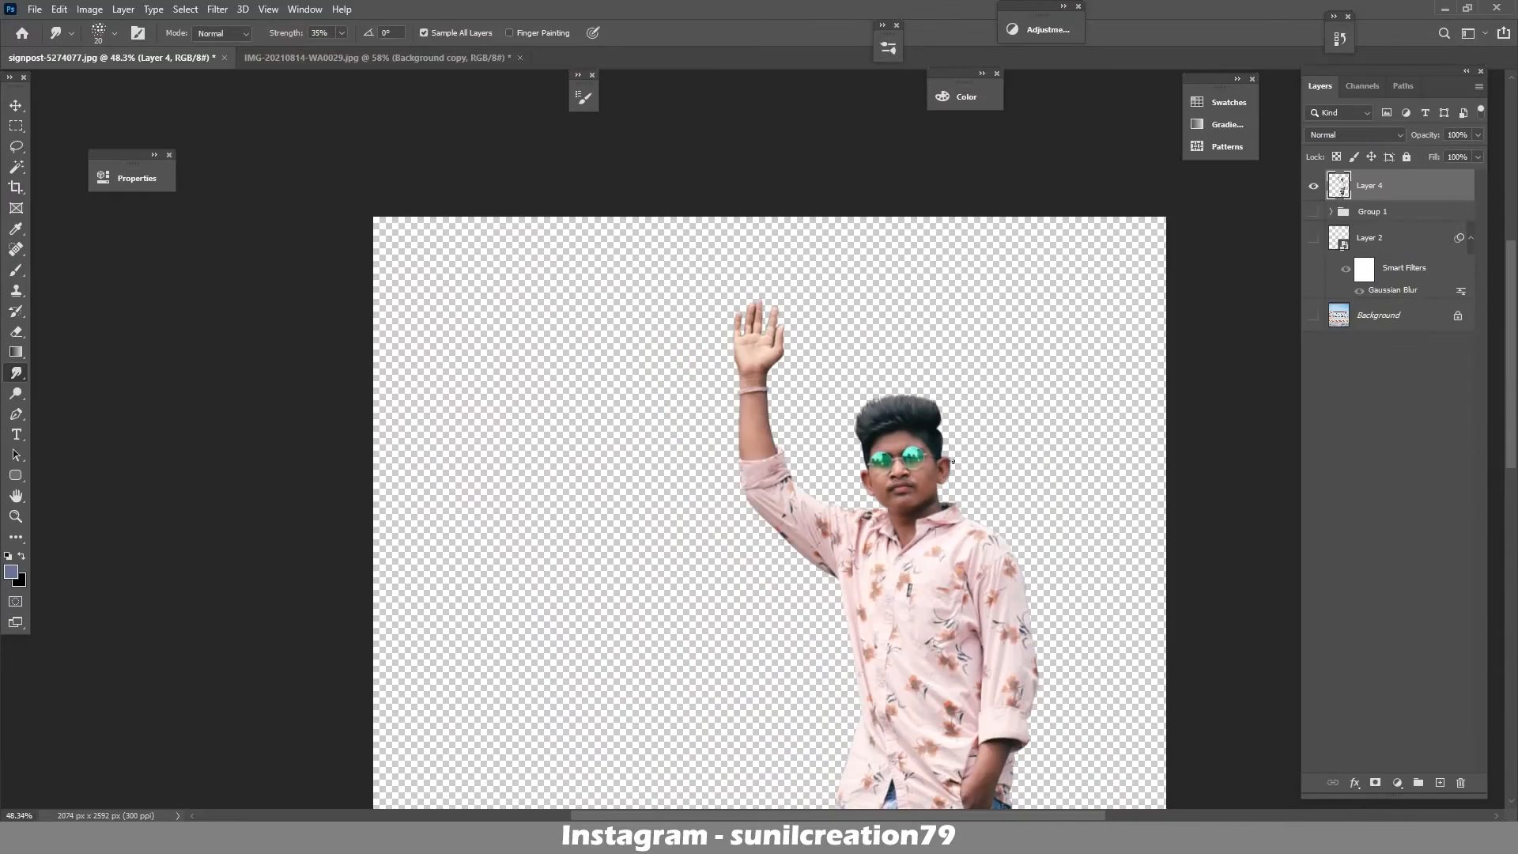
- Show the shoe shadow layer and the Background layer again behind the man
{"action": "scroll", "coordinate": [953, 461], "scroll_direction": "down", "scroll_amount": 3}
{"action": "left_click", "coordinate": [1313, 238]}
{"action": "left_click", "coordinate": [1314, 315]}
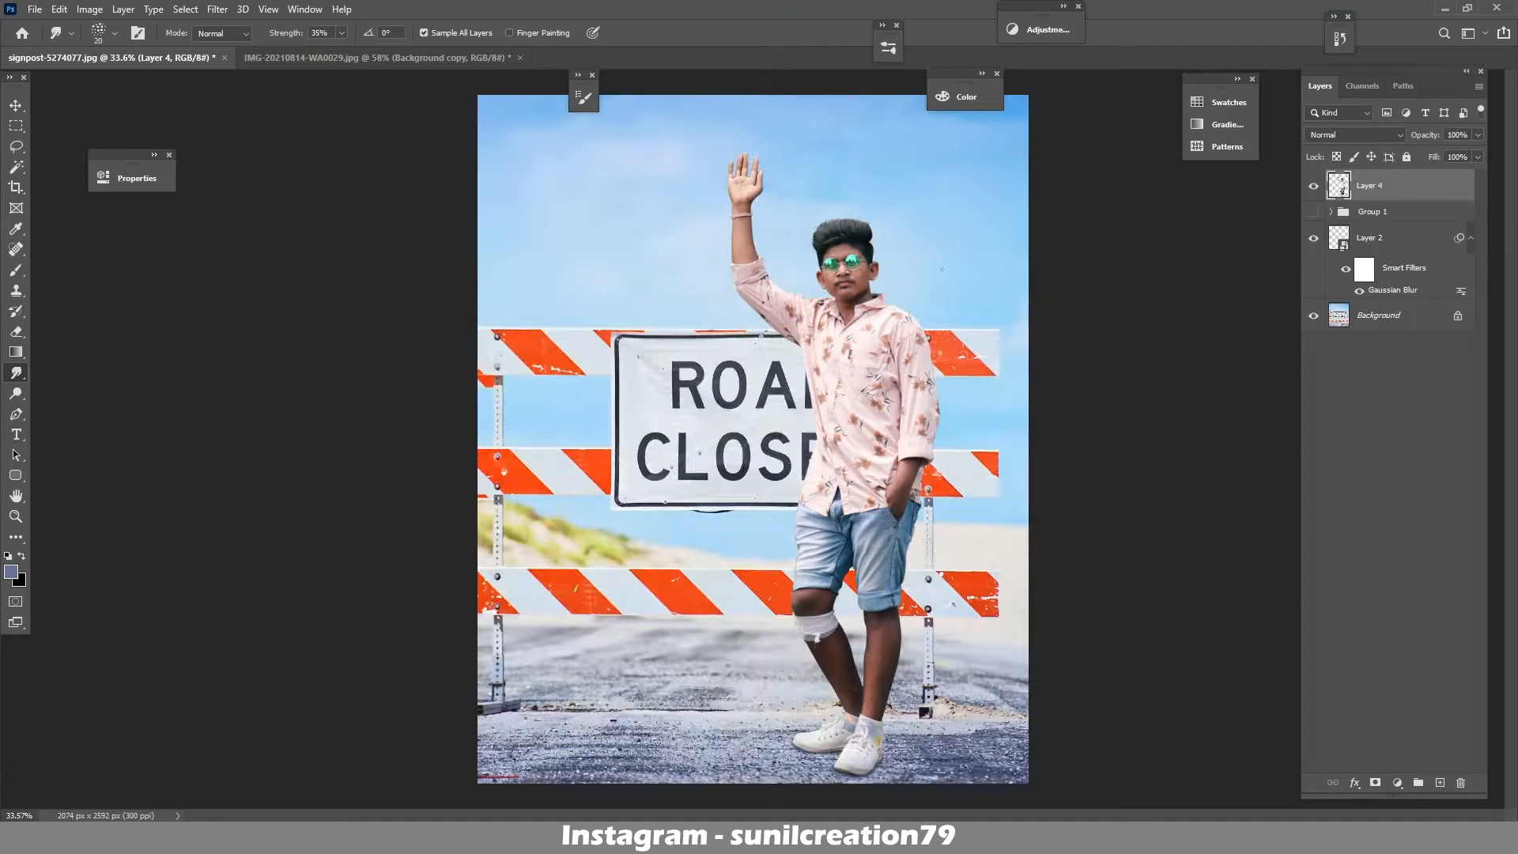
- Duplicate Layer 4 twice and clip both copies to it
{"action": "scroll", "coordinate": [843, 232], "scroll_direction": "up", "scroll_amount": 6}
{"action": "key", "text": "ctrl+j"}
{"action": "key", "text": "ctrl+j"}
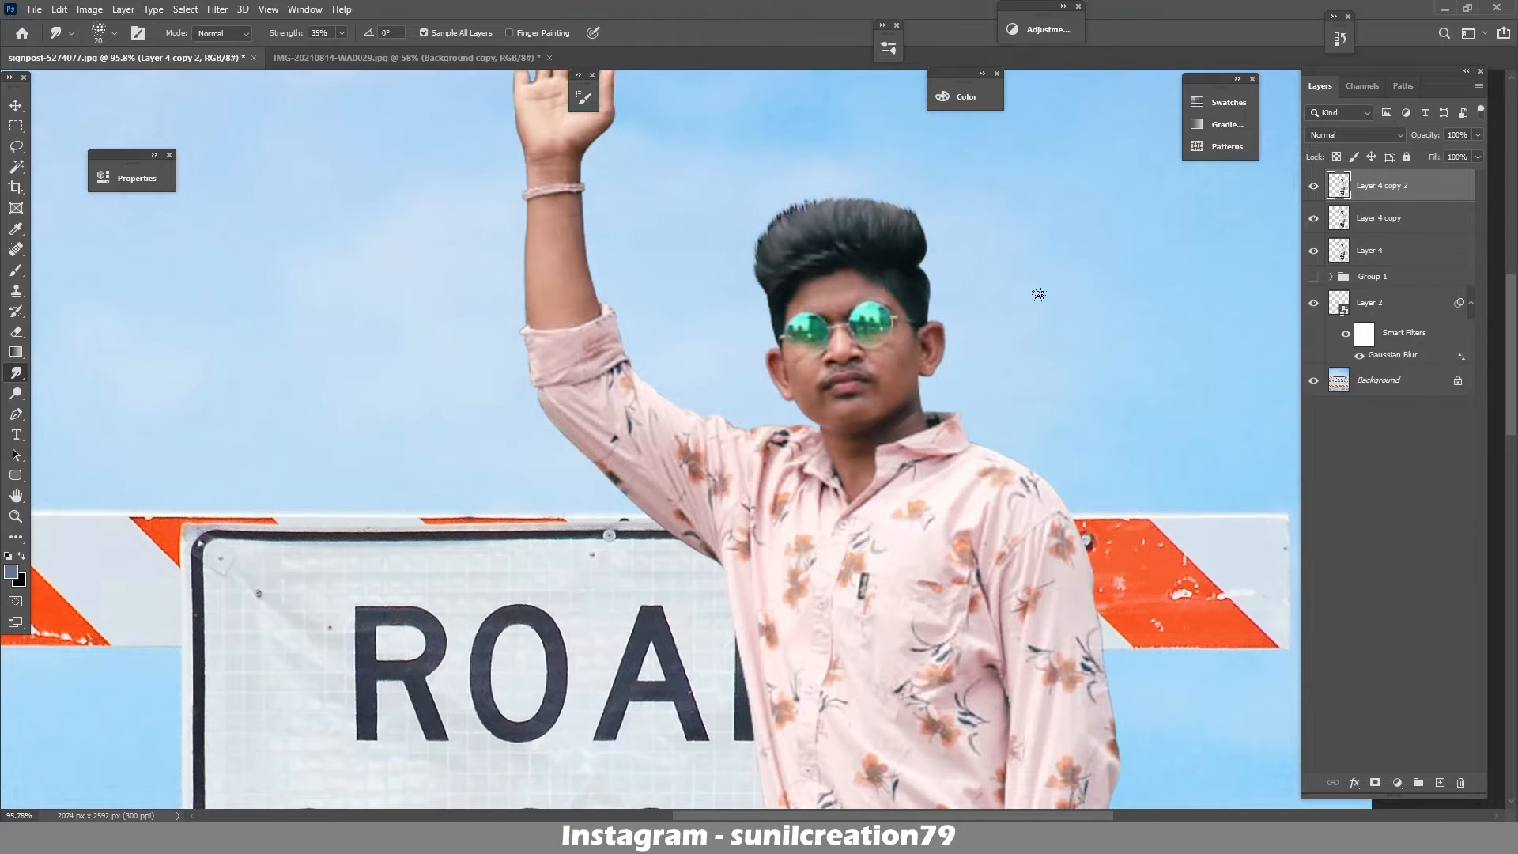
{"action": "left_click", "coordinate": [1394, 220], "text": "ctrl"}
{"action": "key", "text": "ctrl+alt+g"}
{"action": "left_click", "coordinate": [1299, 139]}
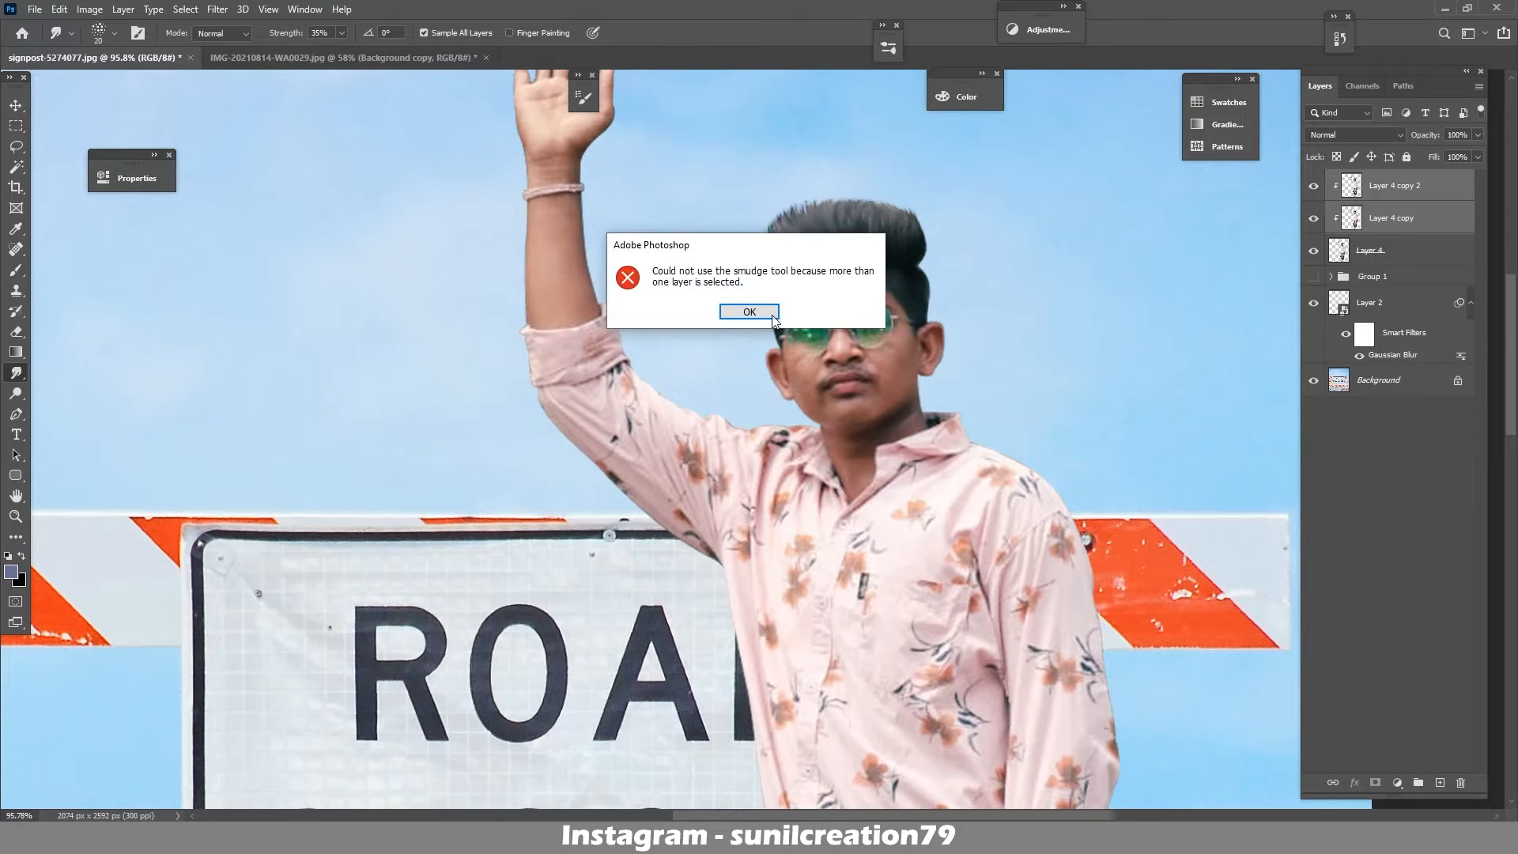
{"action": "left_click", "coordinate": [772, 314]}
- Apply a High Pass filter with a 1.0 pixel radius to the upper copy, Layer 4 copy 2
{"action": "left_click", "coordinate": [218, 9]}
{"action": "left_click", "coordinate": [1354, 182]}
{"action": "left_click", "coordinate": [217, 9]}
{"action": "left_click", "coordinate": [439, 338]}
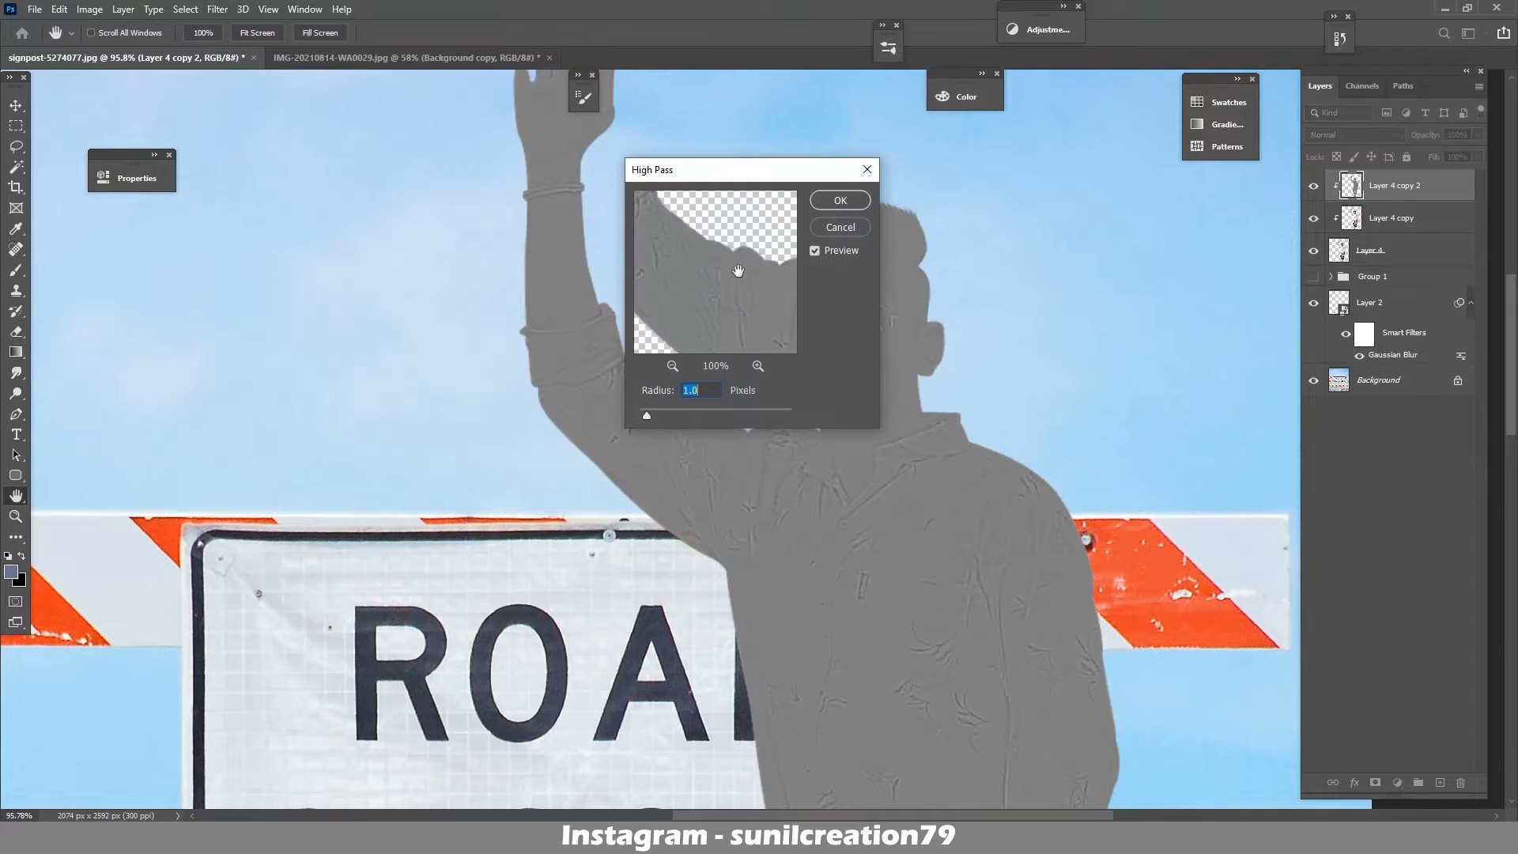
{"action": "key", "text": "Return"}
- Set Layer 4 copy 2 to the Linear Light blend mode at 50% opacity
{"action": "left_click", "coordinate": [1354, 135]}
{"action": "left_click", "coordinate": [1354, 353]}
{"action": "left_click", "coordinate": [1330, 141]}
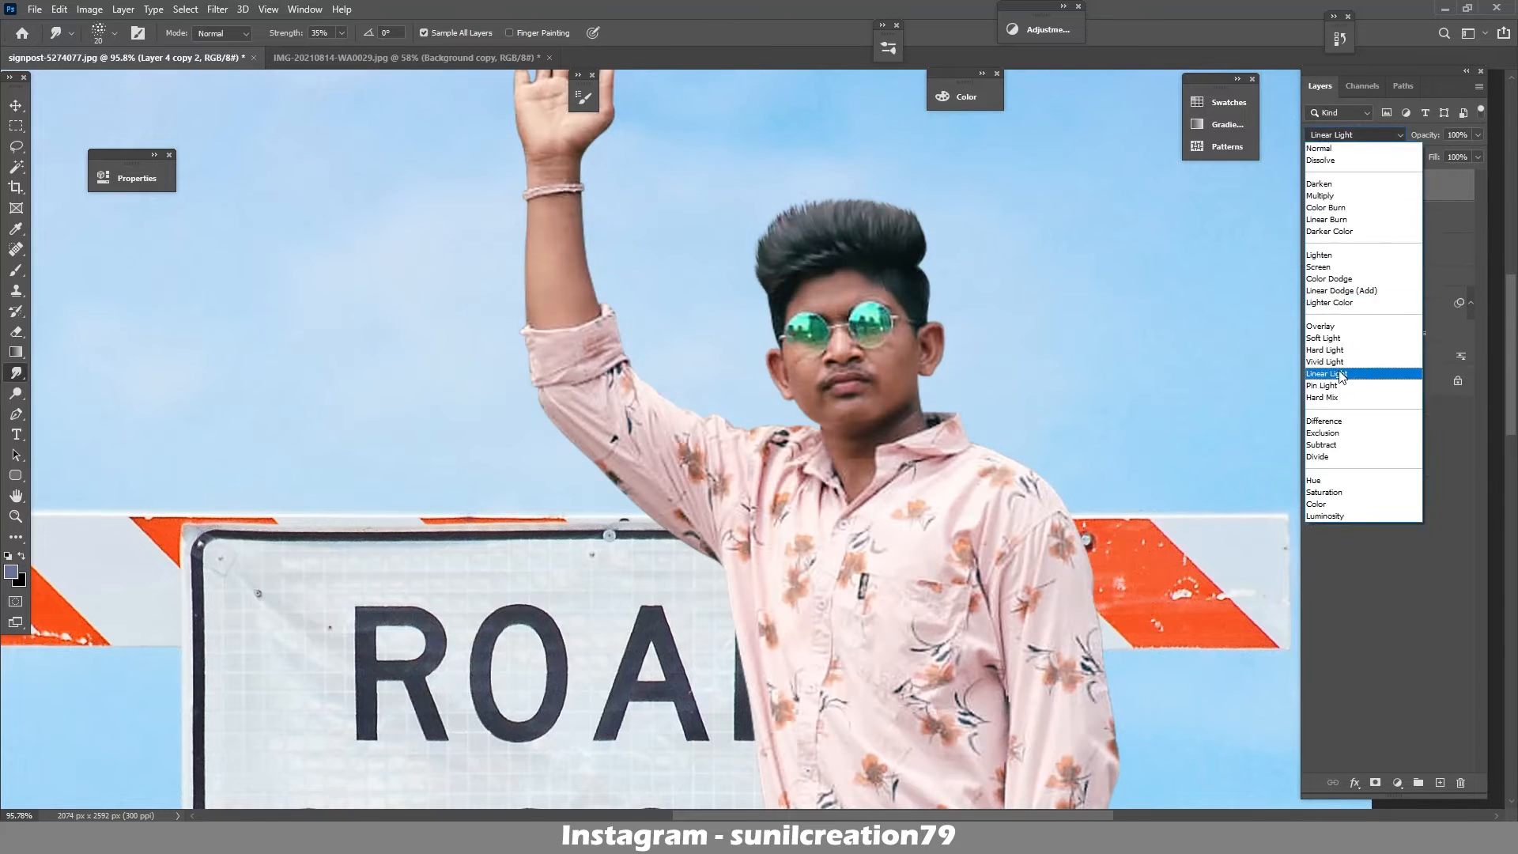
{"action": "left_click", "coordinate": [1338, 372]}
{"action": "left_click", "coordinate": [1467, 135]}
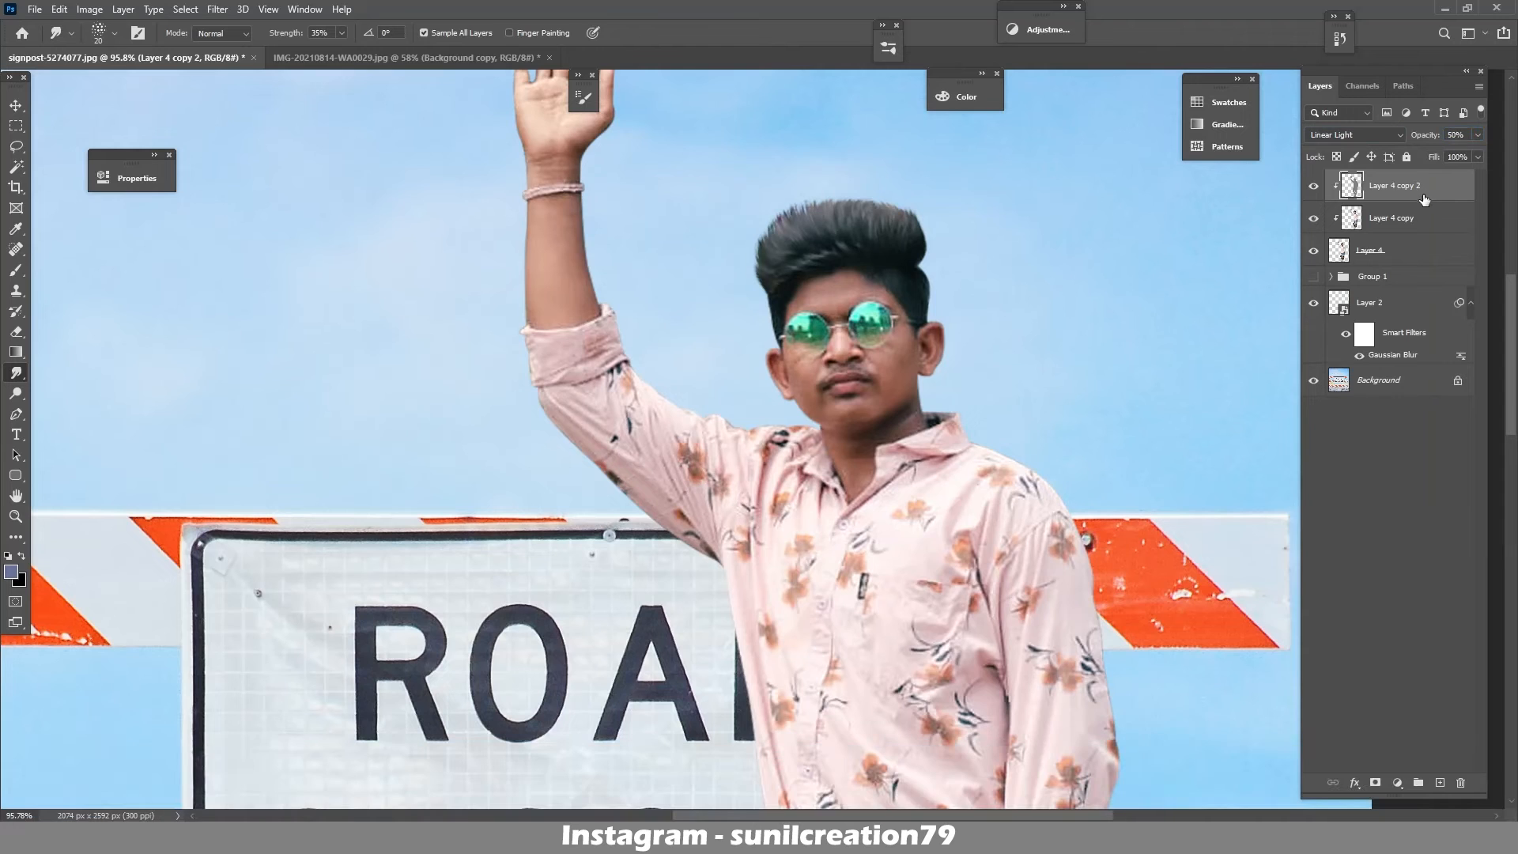
- Smooth away the reflections in both sunglasses lenses on Layer 4 copy with a small Mixer Brush
{"action": "left_click", "coordinate": [1424, 215]}
{"action": "right_click", "coordinate": [15, 271]}
{"action": "left_click", "coordinate": [109, 315]}
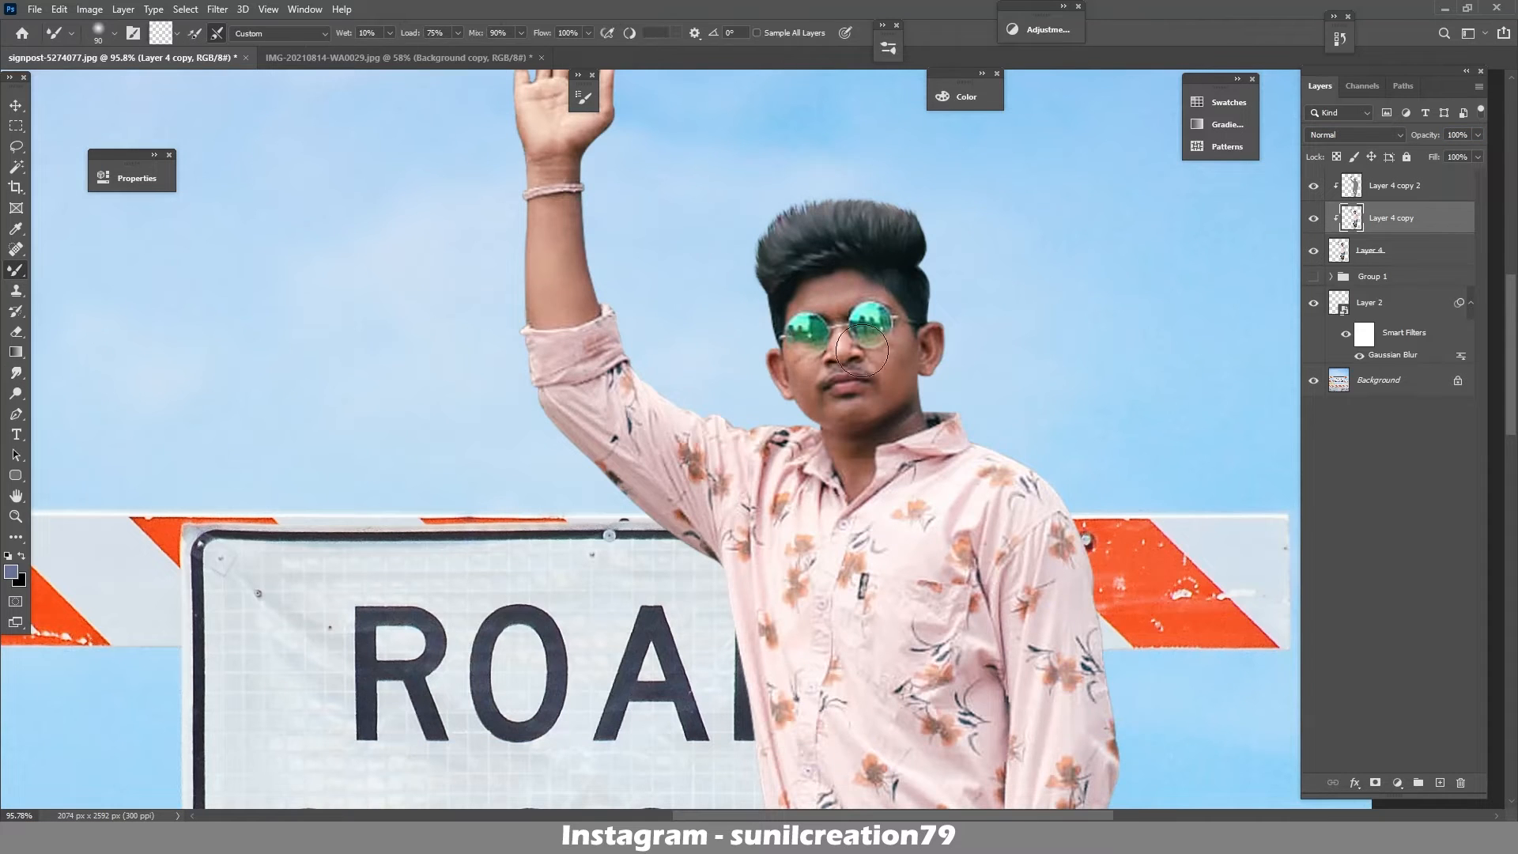
{"action": "scroll", "coordinate": [870, 308], "scroll_direction": "up", "scroll_amount": 3}
{"action": "key", "text": "bracketleft"}
{"action": "key", "text": "bracketleft"}
{"action": "key", "text": "bracketleft"}
{"action": "key", "text": "bracketleft"}
{"action": "key", "text": "bracketleft"}
{"action": "key", "text": "bracketleft"}
{"action": "key", "text": "bracketleft"}
{"action": "key", "text": "bracketleft"}
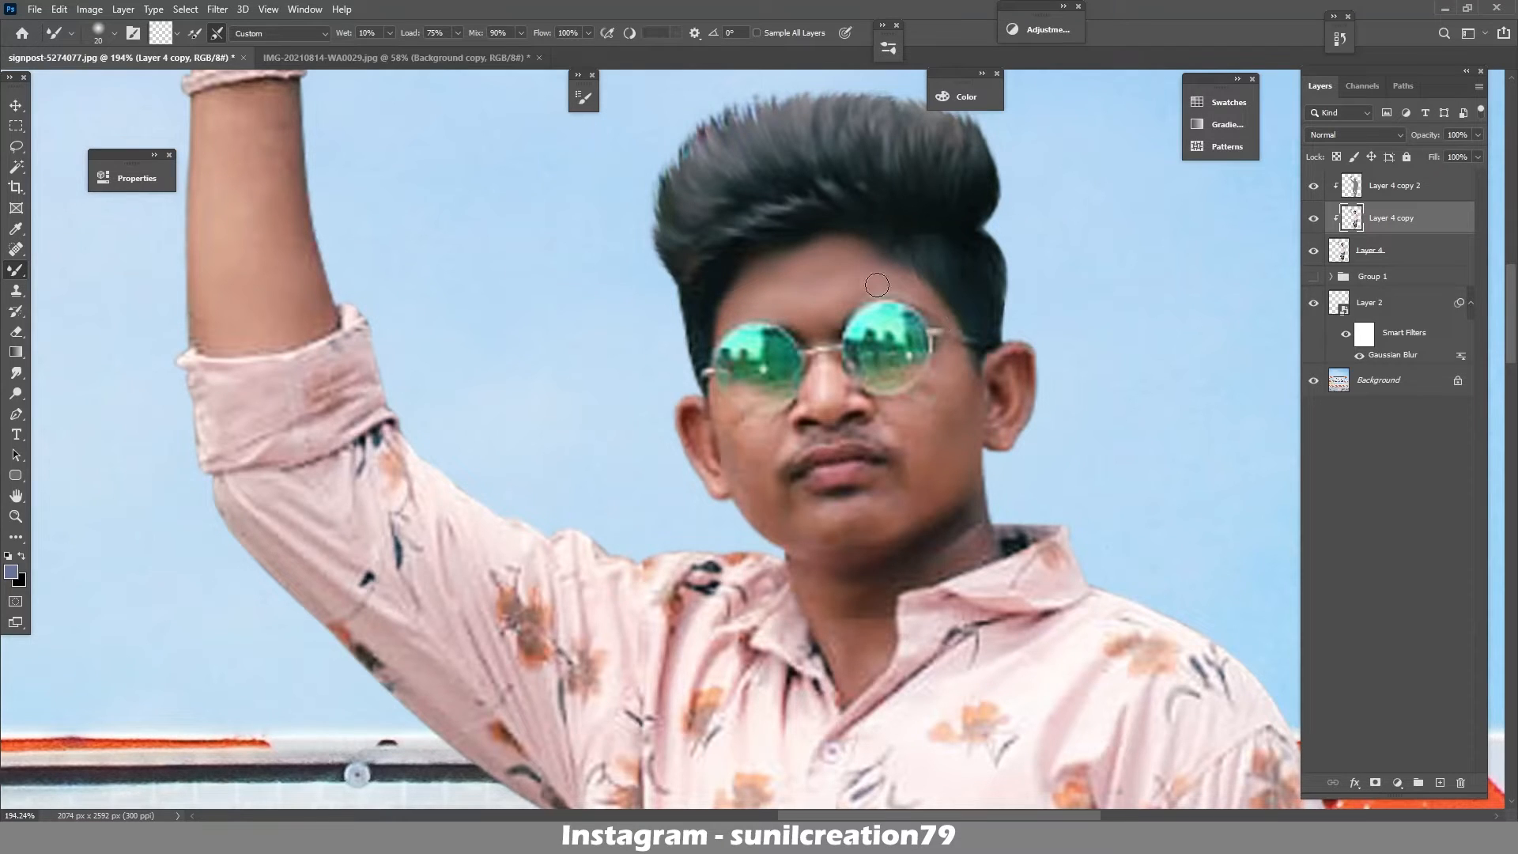
{"action": "mouse_move", "coordinate": [755, 357]}
{"action": "left_mouse_down"}
{"action": "mouse_move", "coordinate": [740, 360]}
{"action": "mouse_move", "coordinate": [761, 350]}
{"action": "left_mouse_up"}
{"action": "mouse_move", "coordinate": [892, 317]}
{"action": "left_mouse_down"}
{"action": "mouse_move", "coordinate": [902, 328]}
{"action": "mouse_move", "coordinate": [857, 340]}
{"action": "mouse_move", "coordinate": [905, 325]}
{"action": "left_mouse_up"}
{"action": "key", "text": "bracketleft"}
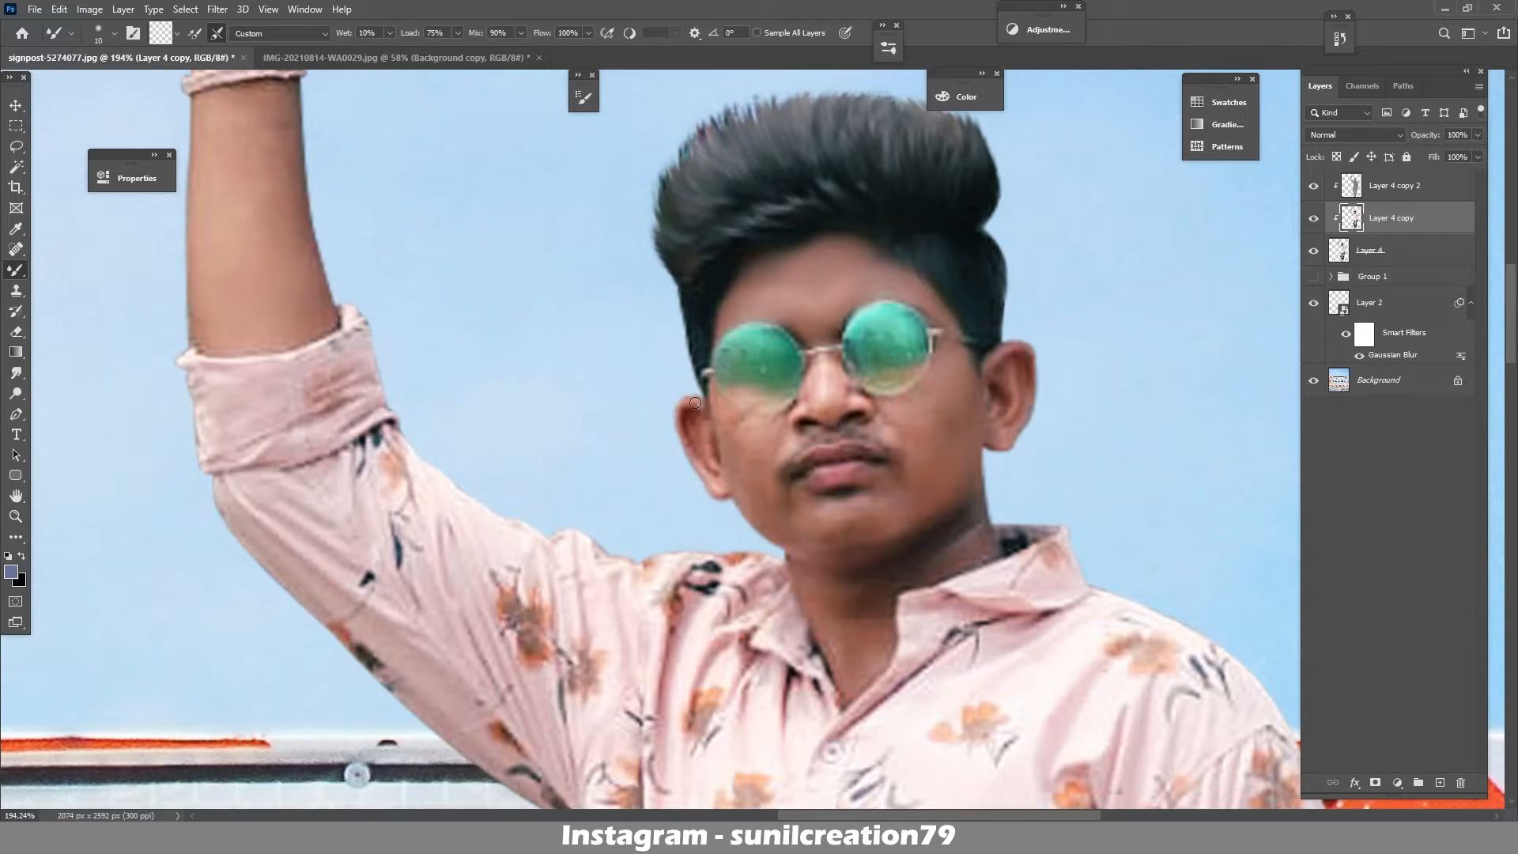
- Blend the skin of the man's face and neck with the Mixer Brush, adjusting the brush size to each area
{"action": "key", "text": "bracketright"}
{"action": "key", "text": "bracketleft"}
{"action": "key", "text": "bracketleft"}
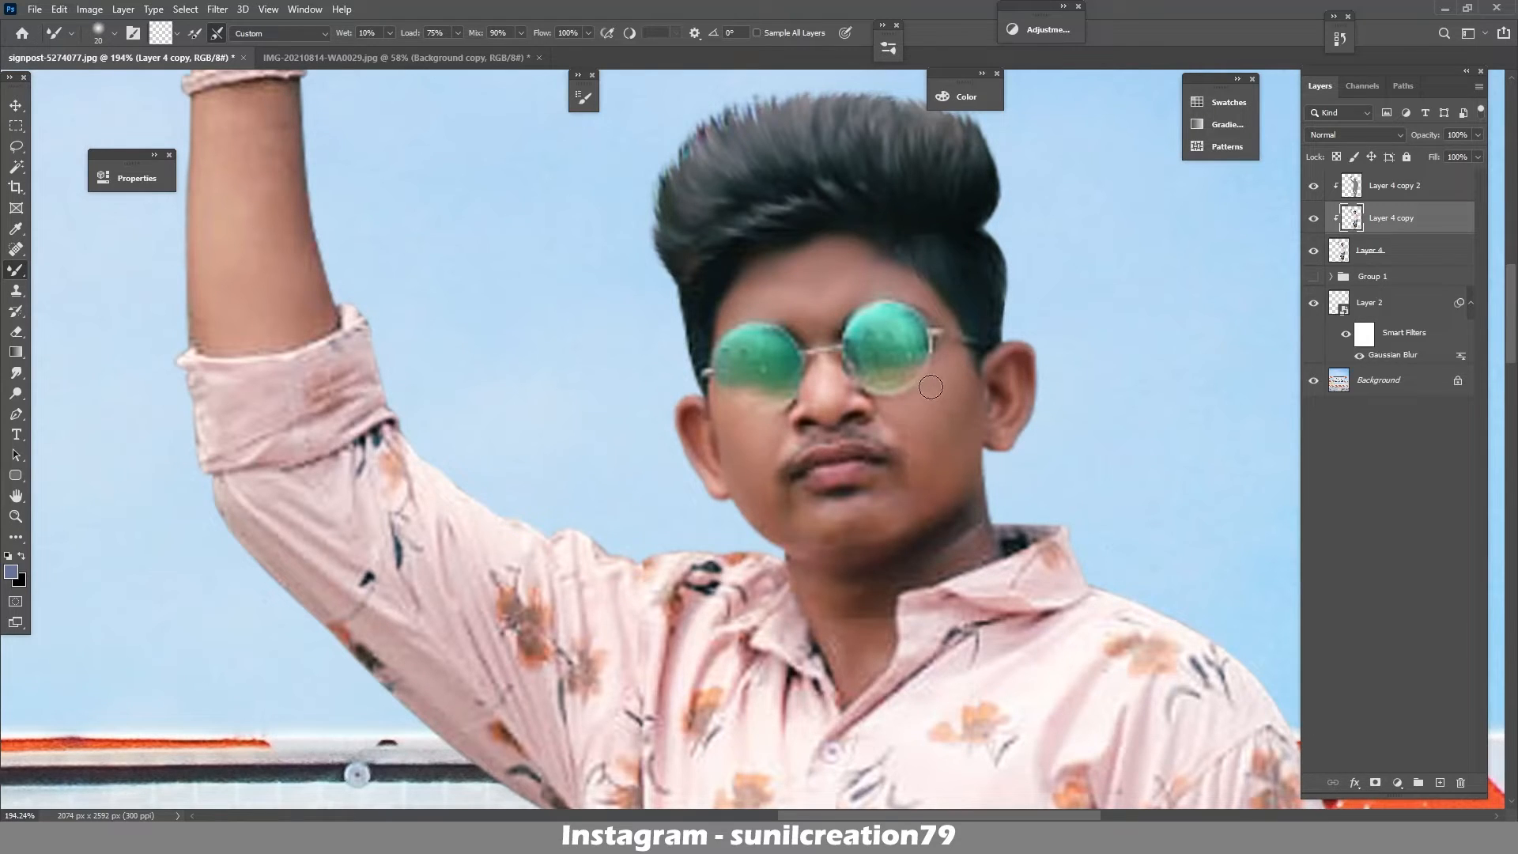
{"action": "key", "text": "bracketleft"}
{"action": "key", "text": "bracketright"}
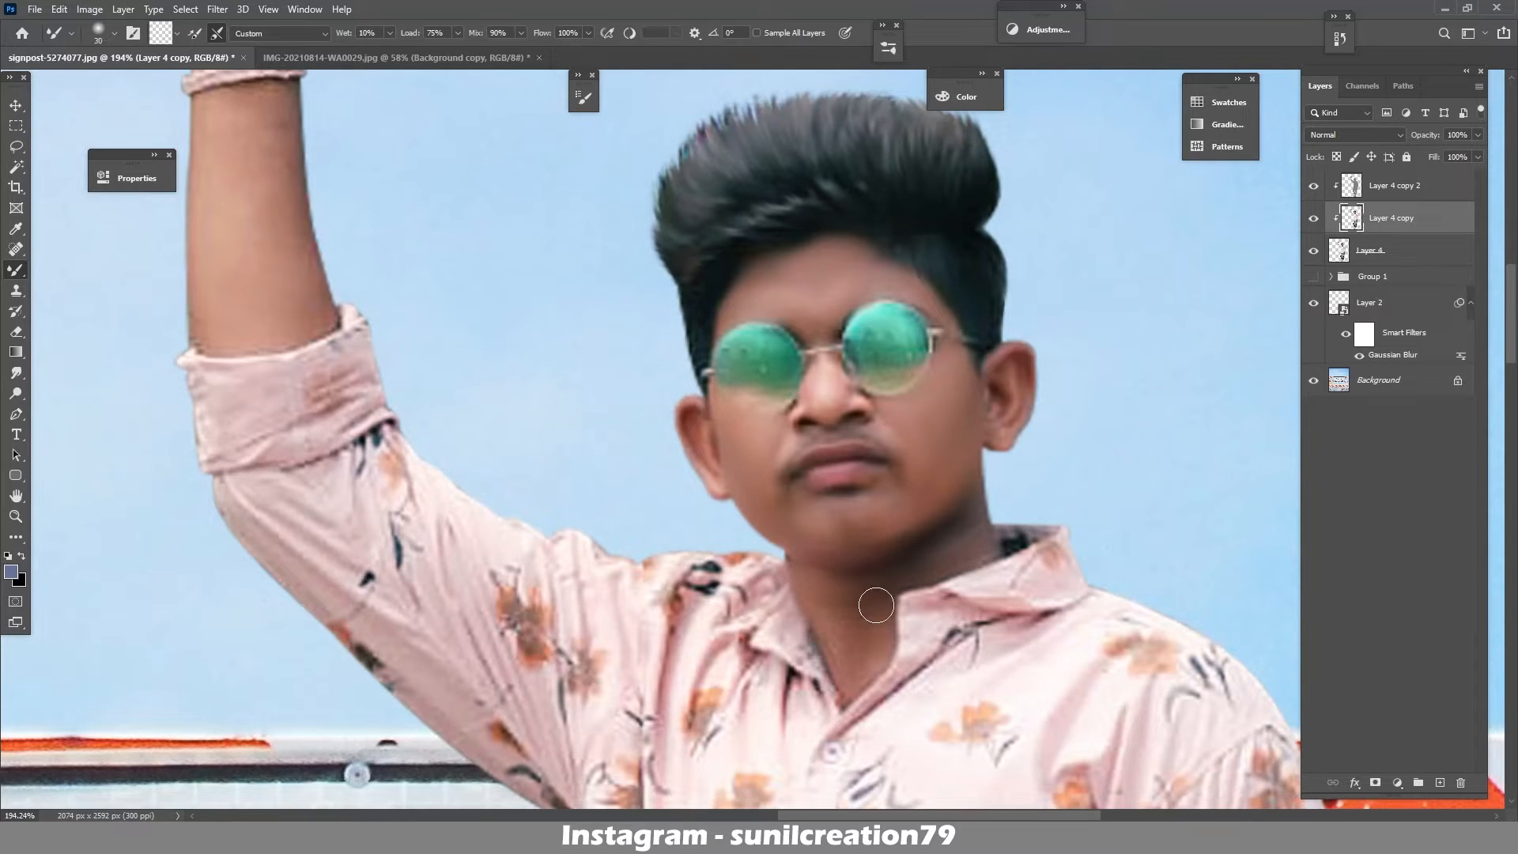
{"action": "key", "text": "bracketright"}
- Smooth the skin of the raised forearm, wrist, palm and fingers with the Mixer Brush, using smaller sizes for the hand
{"action": "left_click_drag", "start_coordinate": [296, 389], "coordinate": [421, 710]}
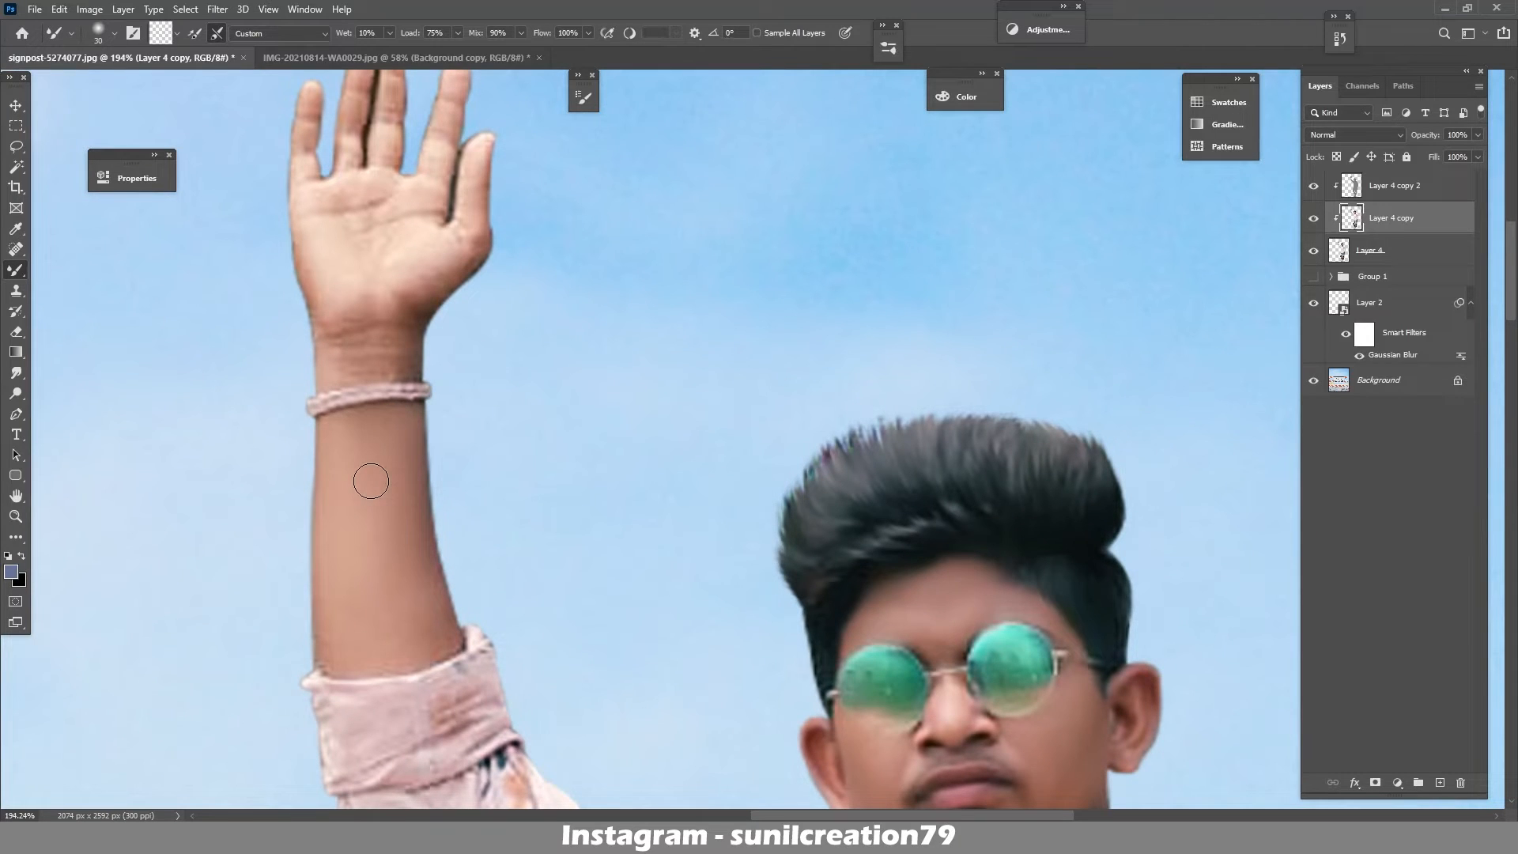
{"action": "key", "text": "bracketleft"}
{"action": "mouse_move", "coordinate": [406, 336]}
{"action": "left_mouse_down"}
{"action": "mouse_move", "coordinate": [439, 503]}
{"action": "mouse_move", "coordinate": [364, 476]}
{"action": "mouse_move", "coordinate": [422, 361]}
{"action": "mouse_move", "coordinate": [467, 391]}
{"action": "mouse_move", "coordinate": [427, 483]}
{"action": "left_mouse_up"}
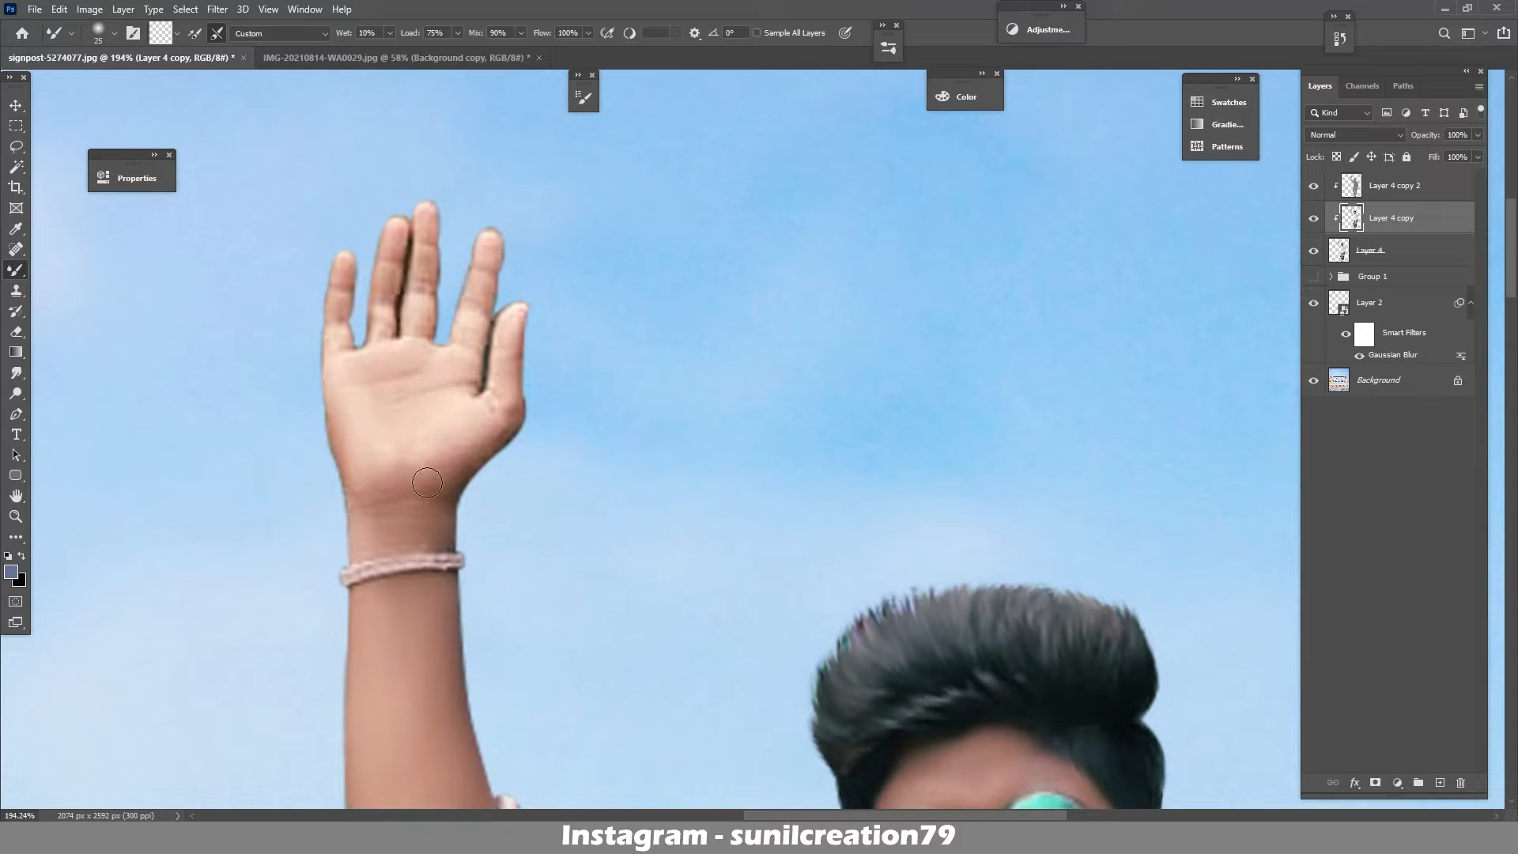
{"action": "key", "text": "bracketleft"}
{"action": "mouse_move", "coordinate": [500, 406]}
{"action": "left_mouse_down"}
{"action": "mouse_move", "coordinate": [518, 316]}
{"action": "mouse_move", "coordinate": [485, 383]}
{"action": "left_mouse_up"}
{"action": "left_click_drag", "start_coordinate": [475, 313], "coordinate": [476, 294]}
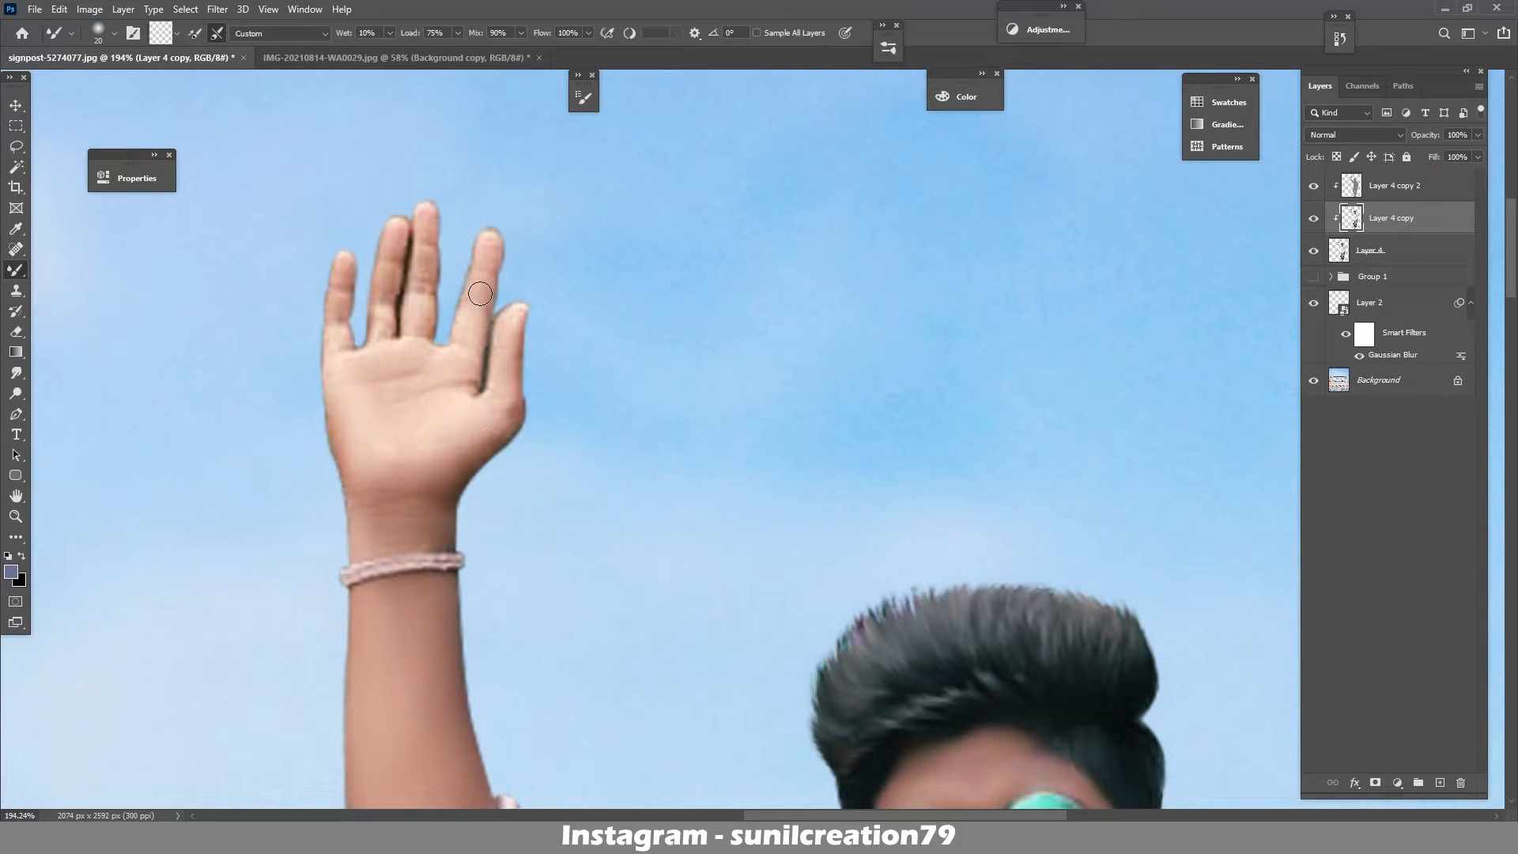
{"action": "mouse_move", "coordinate": [428, 343]}
{"action": "left_mouse_down"}
{"action": "mouse_move", "coordinate": [404, 322]}
{"action": "mouse_move", "coordinate": [385, 330]}
{"action": "left_mouse_up"}
{"action": "mouse_move", "coordinate": [426, 249]}
{"action": "left_mouse_down"}
{"action": "mouse_move", "coordinate": [421, 337]}
{"action": "mouse_move", "coordinate": [422, 218]}
{"action": "left_mouse_up"}
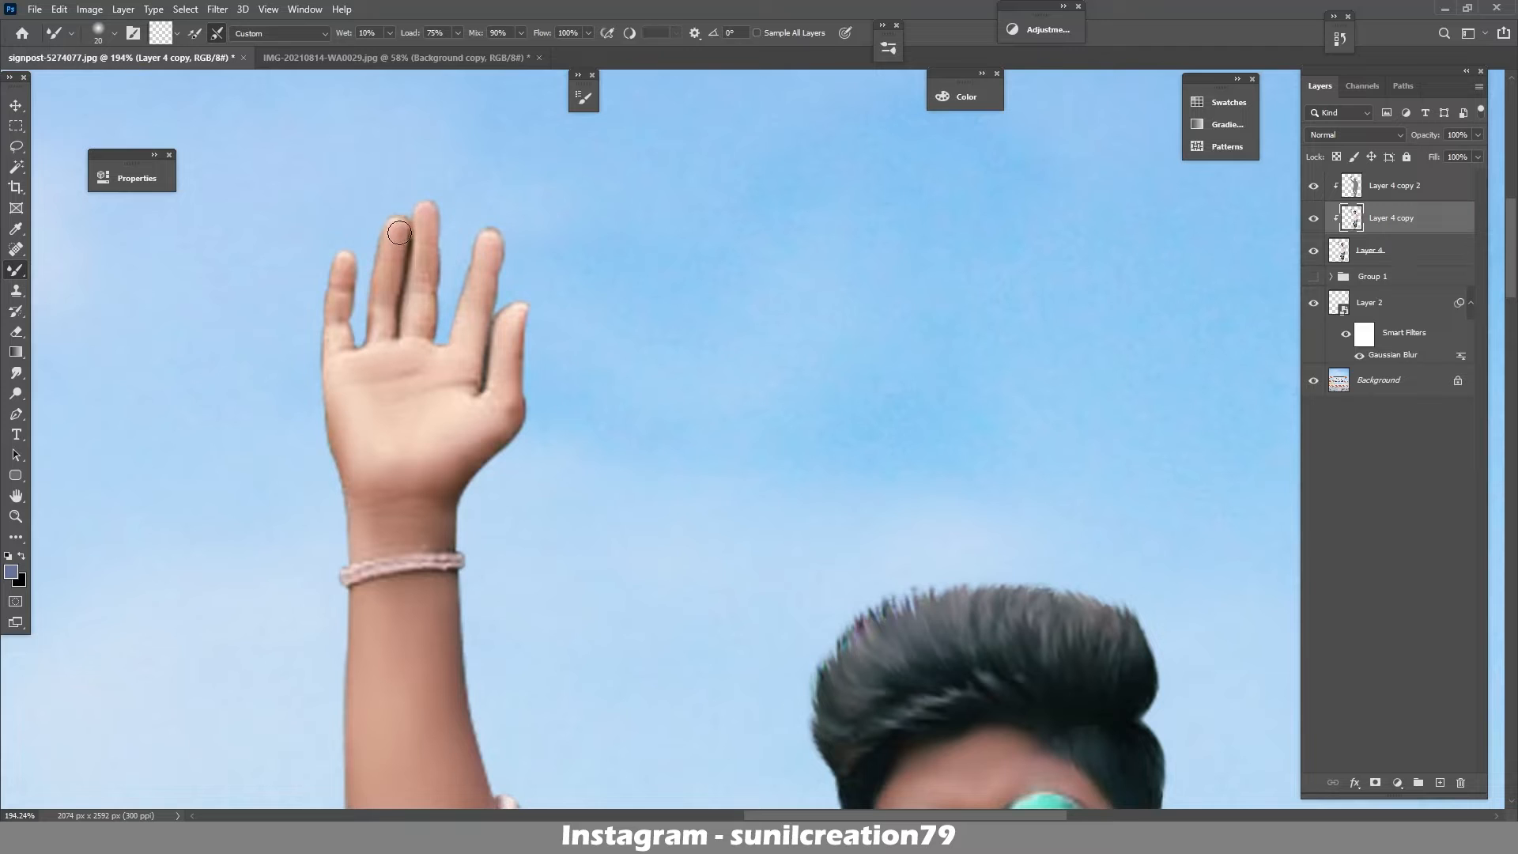
{"action": "mouse_move", "coordinate": [342, 255]}
{"action": "left_mouse_down"}
{"action": "mouse_move", "coordinate": [331, 401]}
{"action": "mouse_move", "coordinate": [358, 512]}
{"action": "left_mouse_up"}
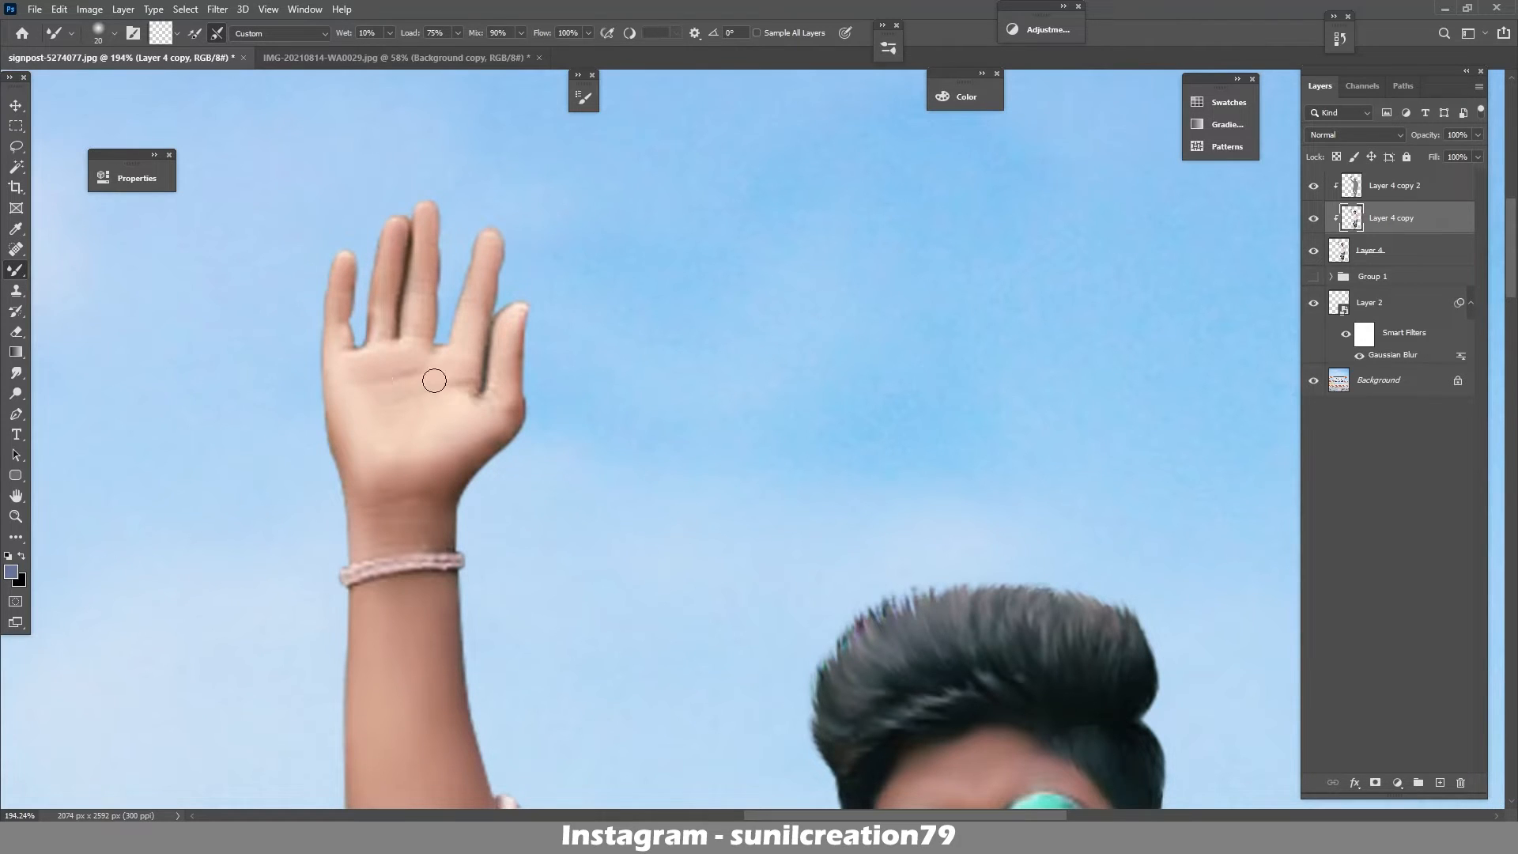
- Smooth the skin of the lowered forearm and the hand in the shorts pocket with the Mixer Brush
{"action": "key", "text": "z"}
{"action": "key", "text": "ctrl+0"}
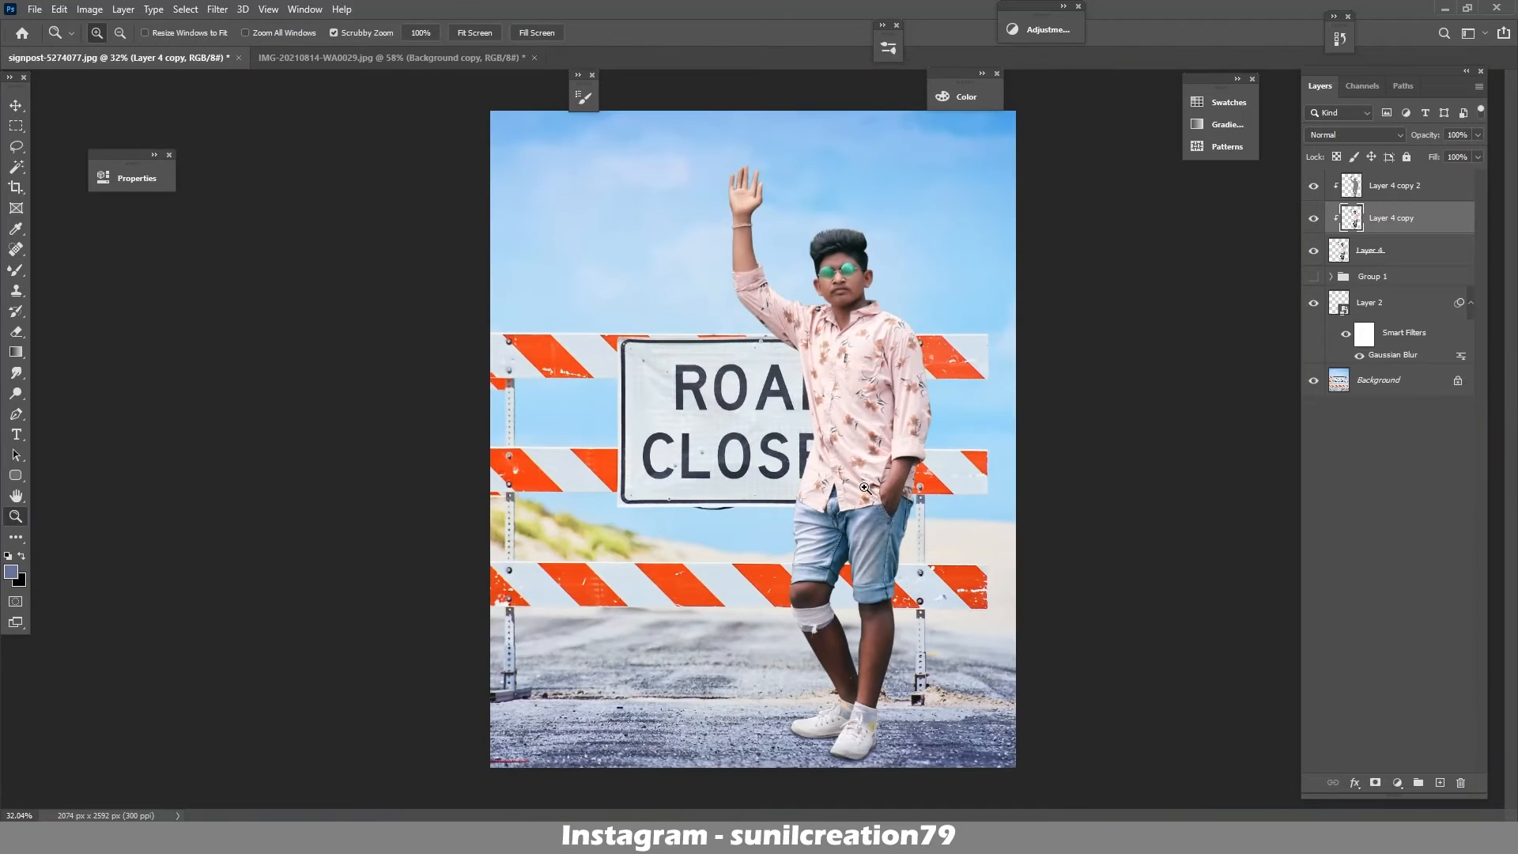
{"action": "left_click_drag", "start_coordinate": [900, 499], "coordinate": [929, 499]}
{"action": "key", "text": "b"}
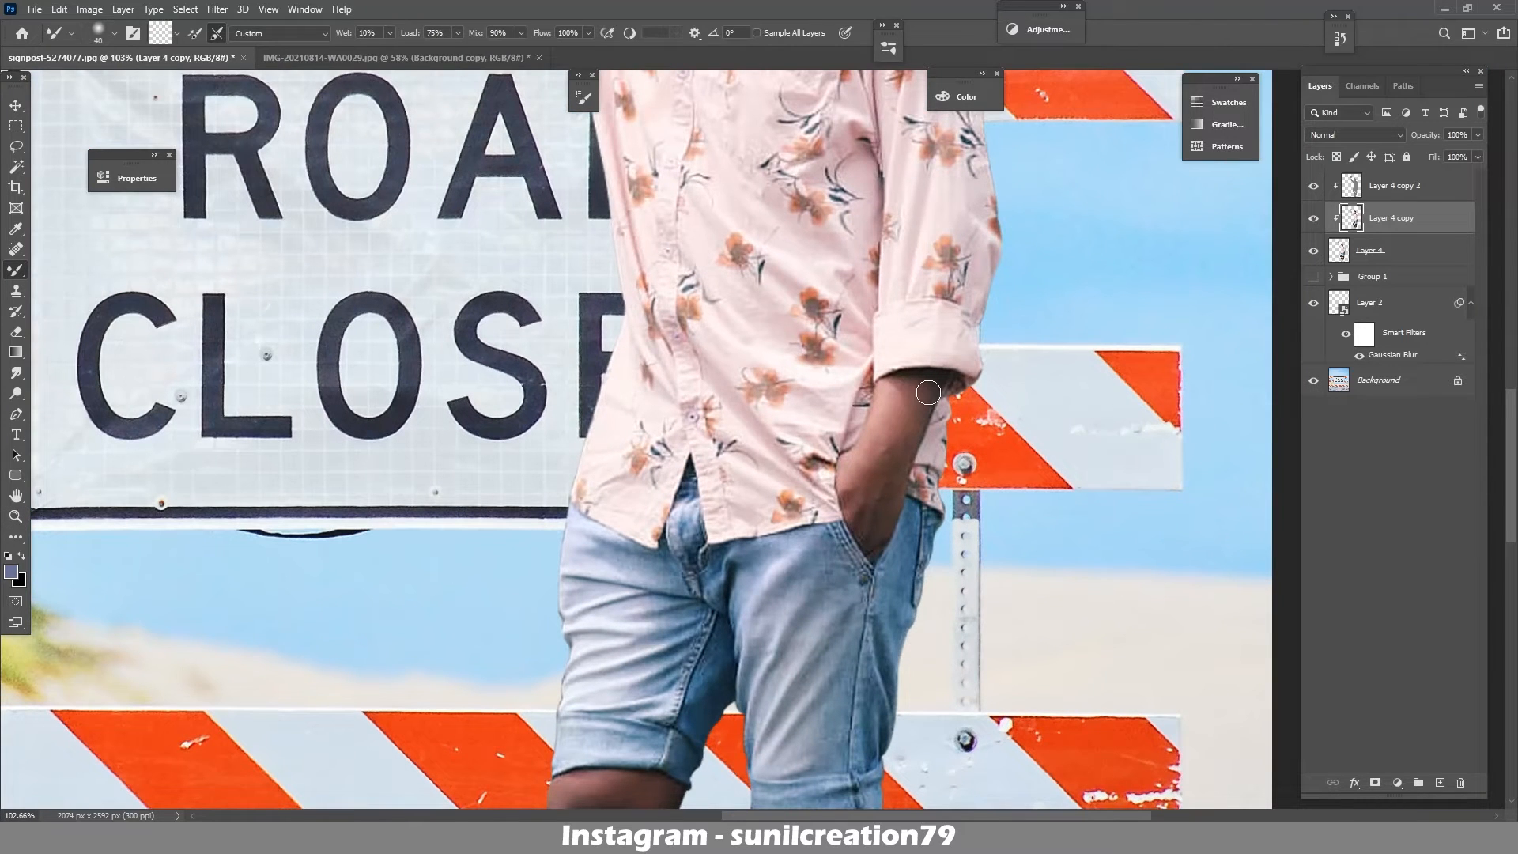
{"action": "mouse_move", "coordinate": [890, 389]}
{"action": "left_mouse_down"}
{"action": "mouse_move", "coordinate": [863, 409]}
{"action": "mouse_move", "coordinate": [843, 509]}
{"action": "left_mouse_up"}
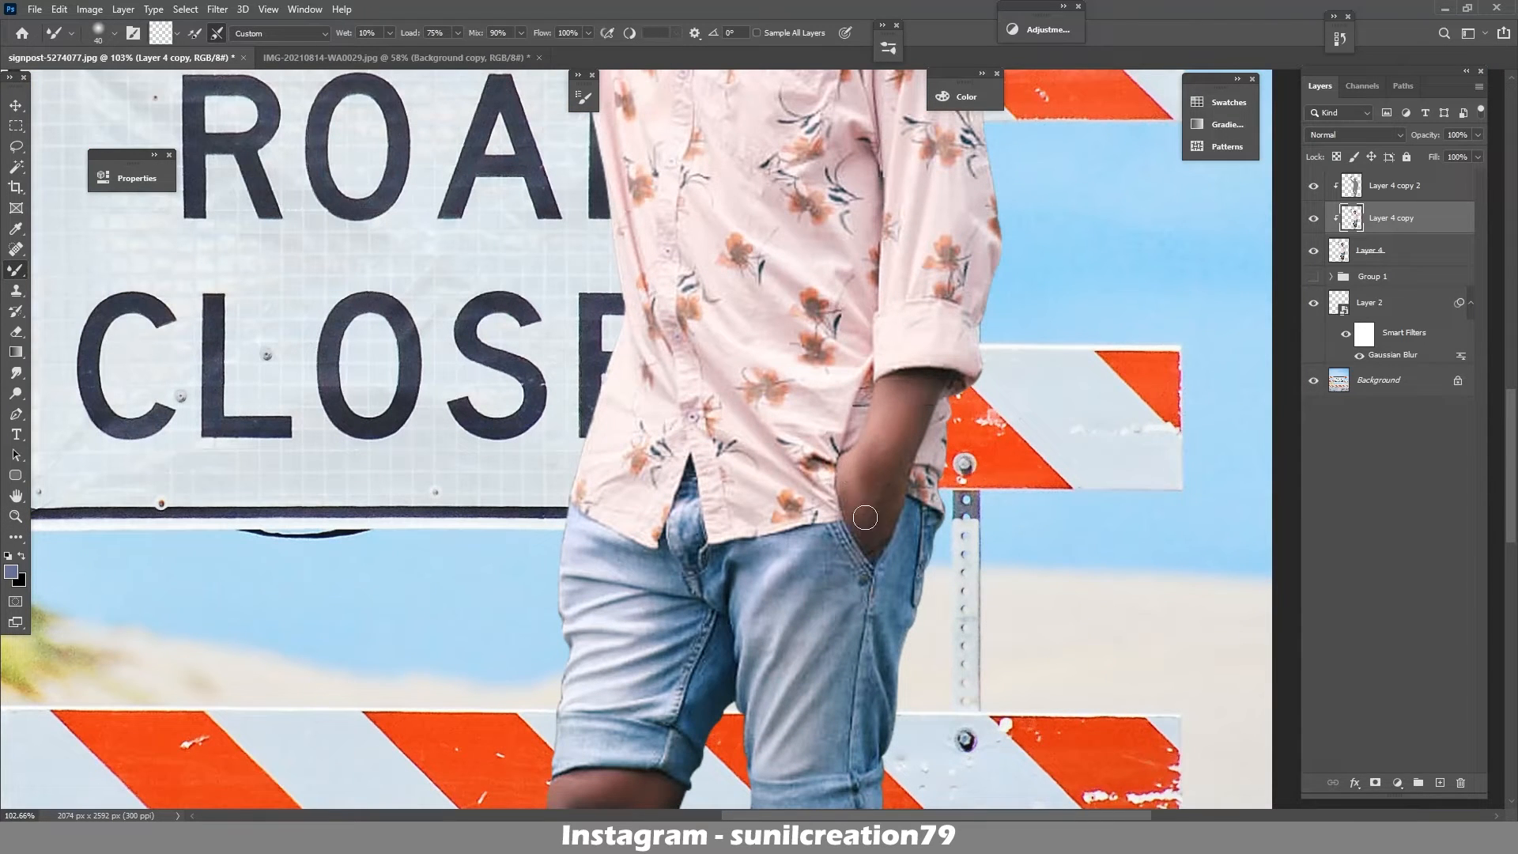
- Smooth the skin of the knee and both lower legs with the Mixer Brush, enlarging it to size 60
{"action": "scroll", "coordinate": [708, 473], "scroll_direction": "down", "scroll_amount": 5}
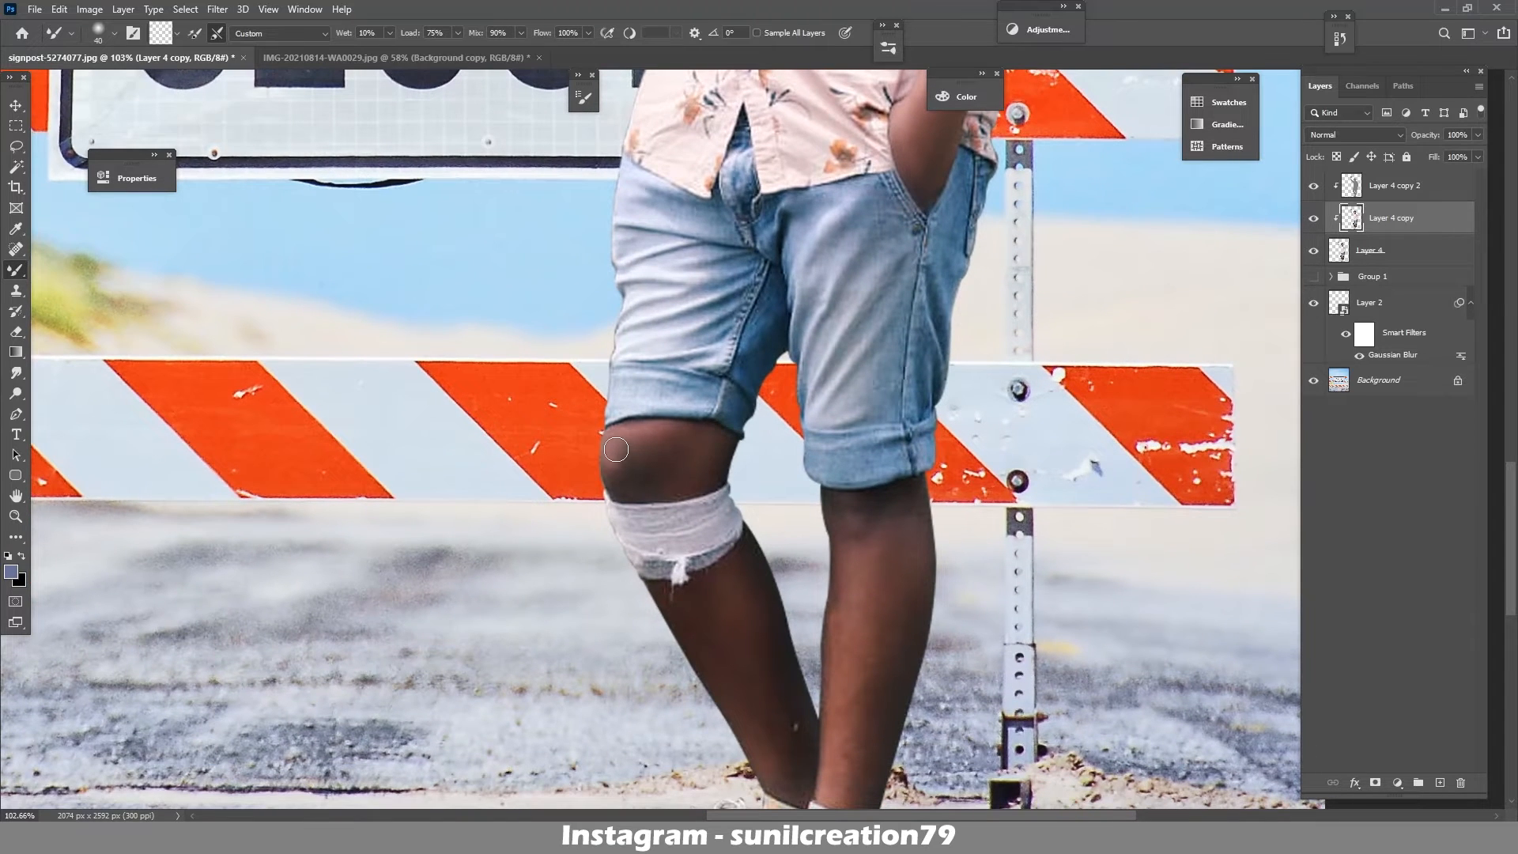
{"action": "scroll", "coordinate": [625, 326], "scroll_direction": "down", "scroll_amount": 4}
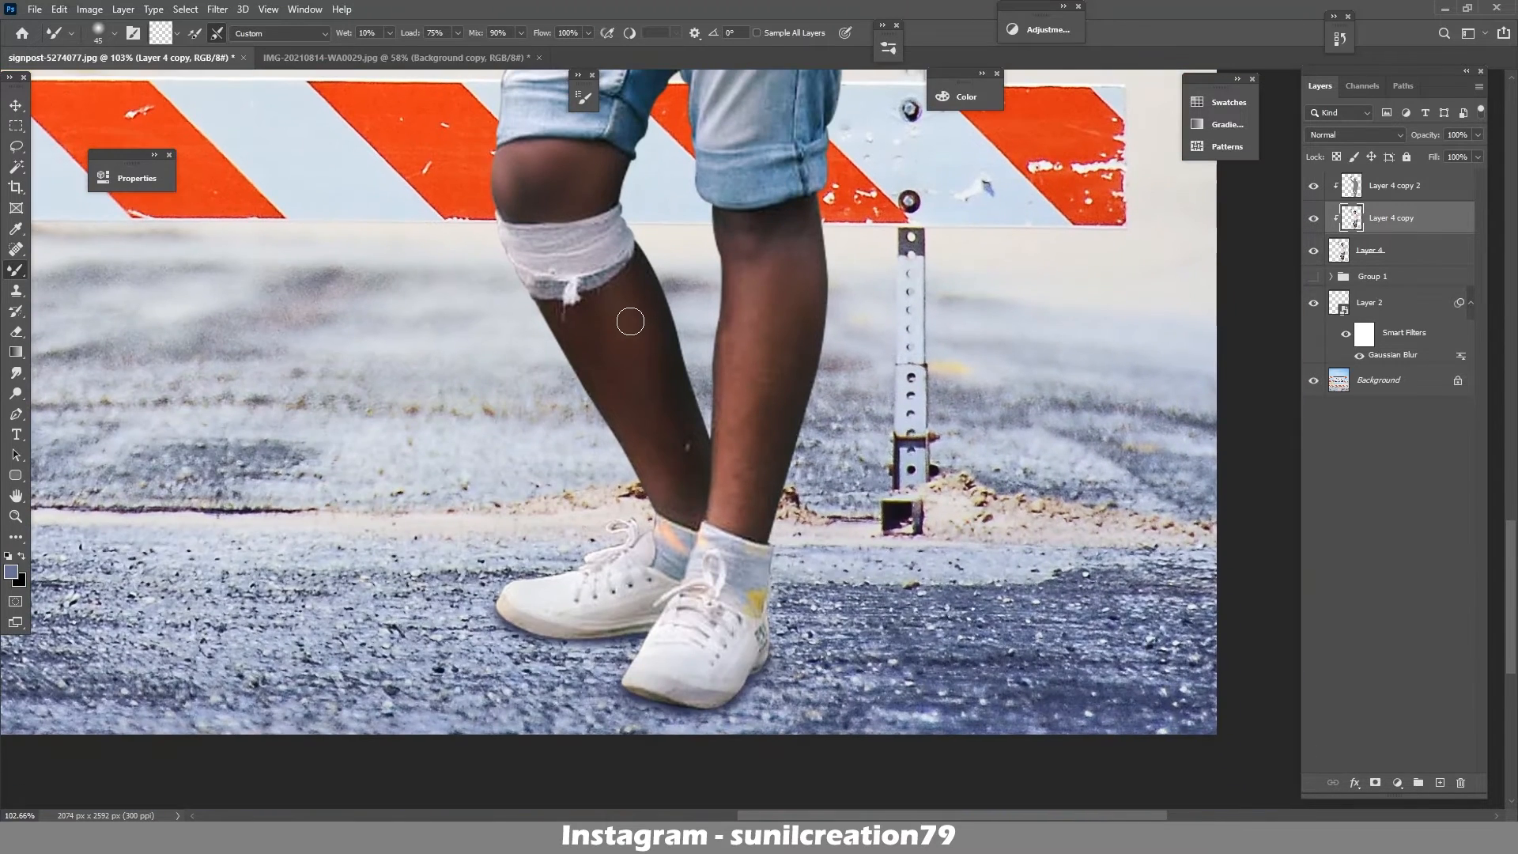
{"action": "left_click_drag", "start_coordinate": [630, 322], "coordinate": [688, 474]}
{"action": "key", "text": "bracketright"}
{"action": "key", "text": "bracketright"}
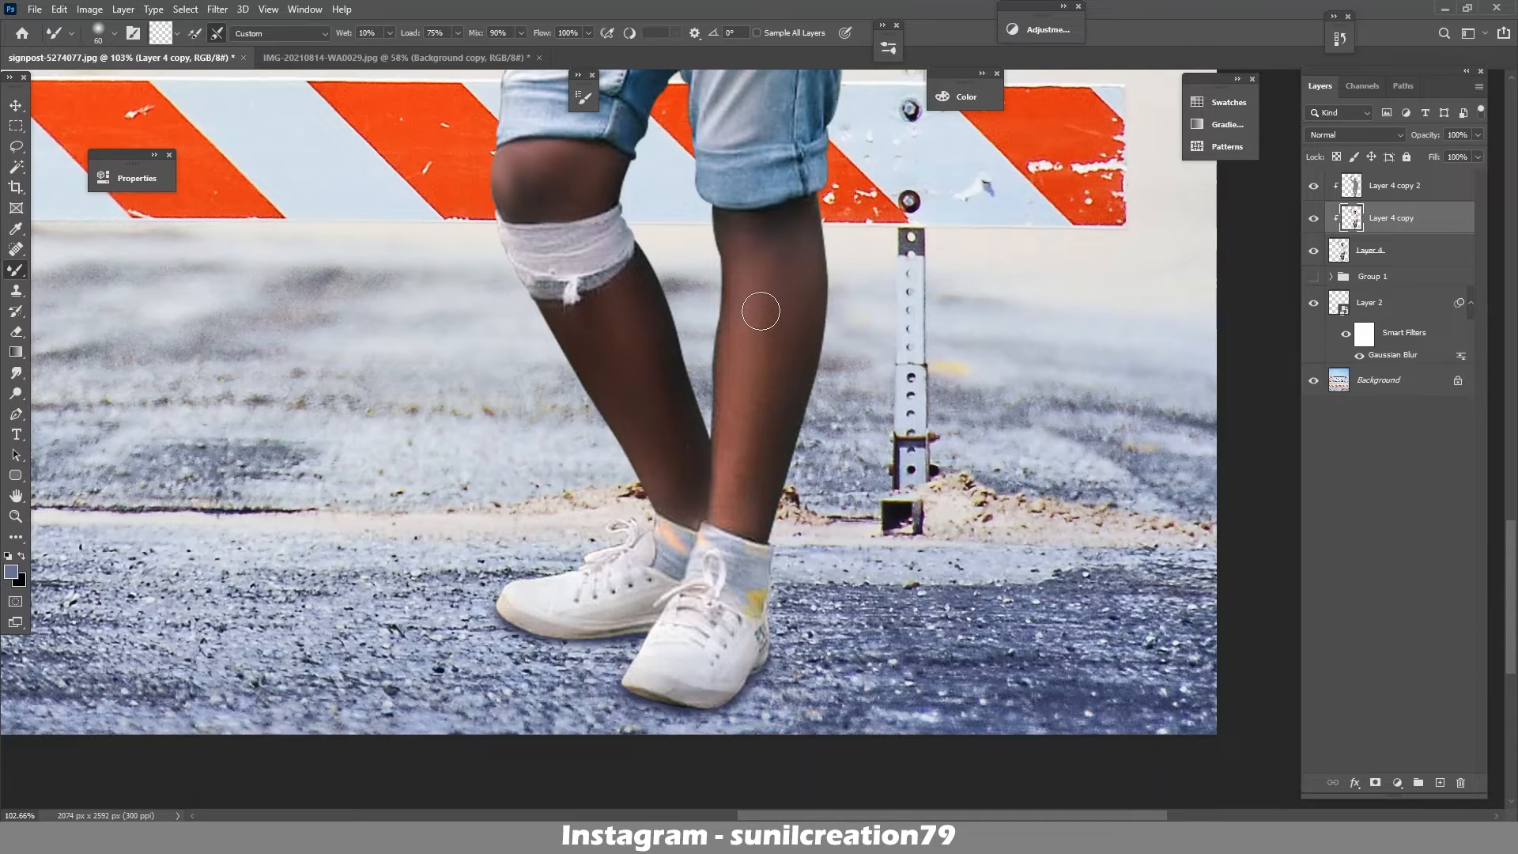
{"action": "key", "text": "z"}
{"action": "left_click_drag", "start_coordinate": [890, 312], "coordinate": [800, 369]}
{"action": "key", "text": "ctrl+0"}
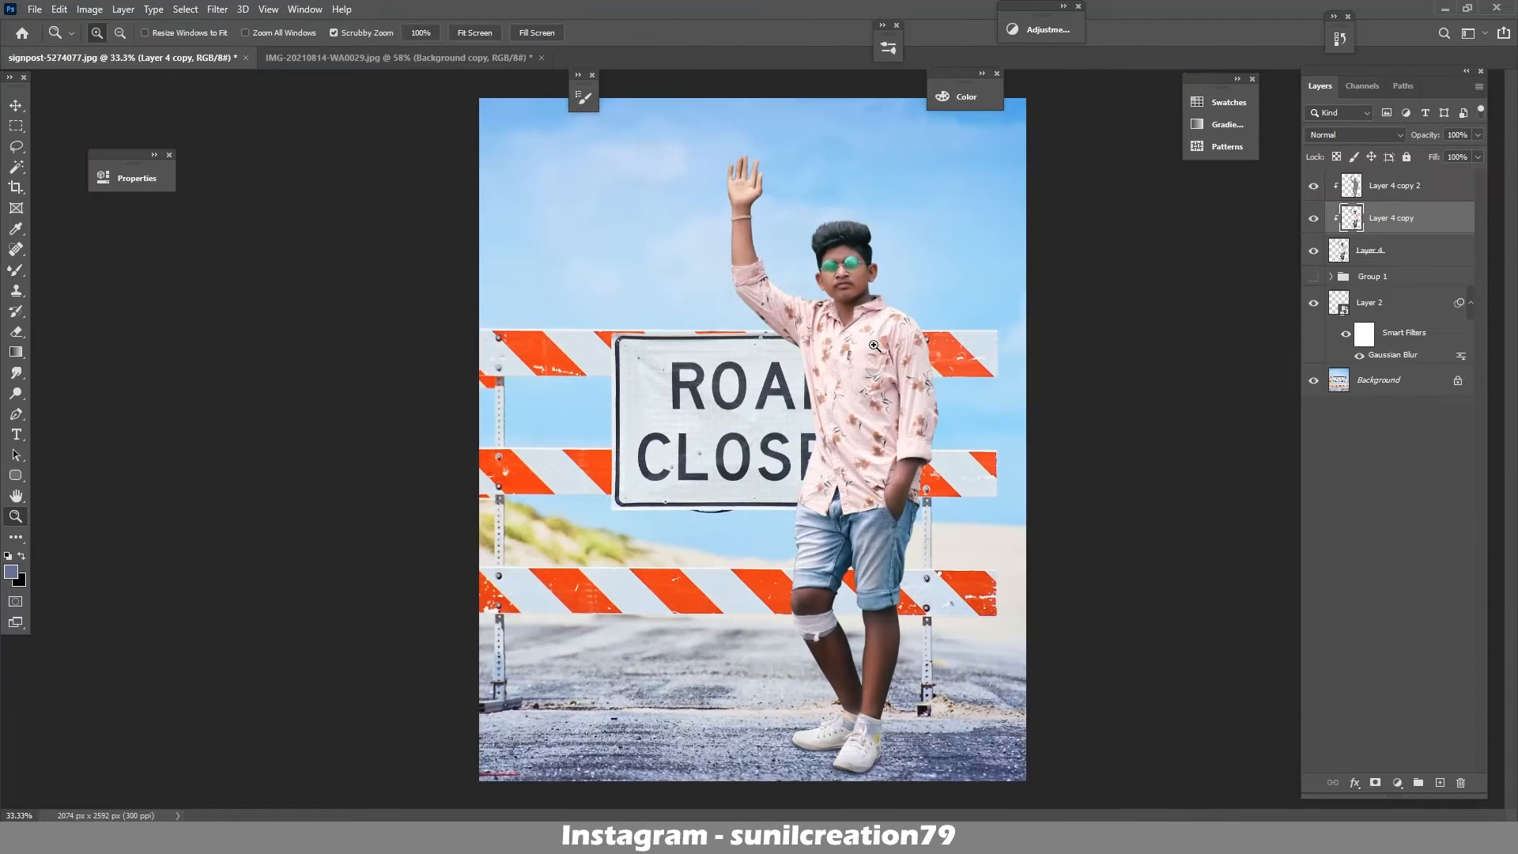
{"action": "key", "text": "b"}
- Try a clipped Selective Color adjustment above Layer 4 copy 2, with Yellow at +39% for the Blacks
{"action": "left_click", "coordinate": [1421, 192]}
{"action": "left_click", "coordinate": [1398, 783]}
{"action": "left_click", "coordinate": [1433, 767]}
{"action": "left_click", "coordinate": [281, 483]}
{"action": "left_click", "coordinate": [299, 239]}
{"action": "left_click", "coordinate": [261, 371]}
{"action": "mouse_move", "coordinate": [282, 275]}
{"action": "left_mouse_down"}
{"action": "mouse_move", "coordinate": [250, 274]}
{"action": "mouse_move", "coordinate": [320, 280]}
{"action": "mouse_move", "coordinate": [286, 274]}
{"action": "left_mouse_up"}
{"action": "type", "text": "0"}
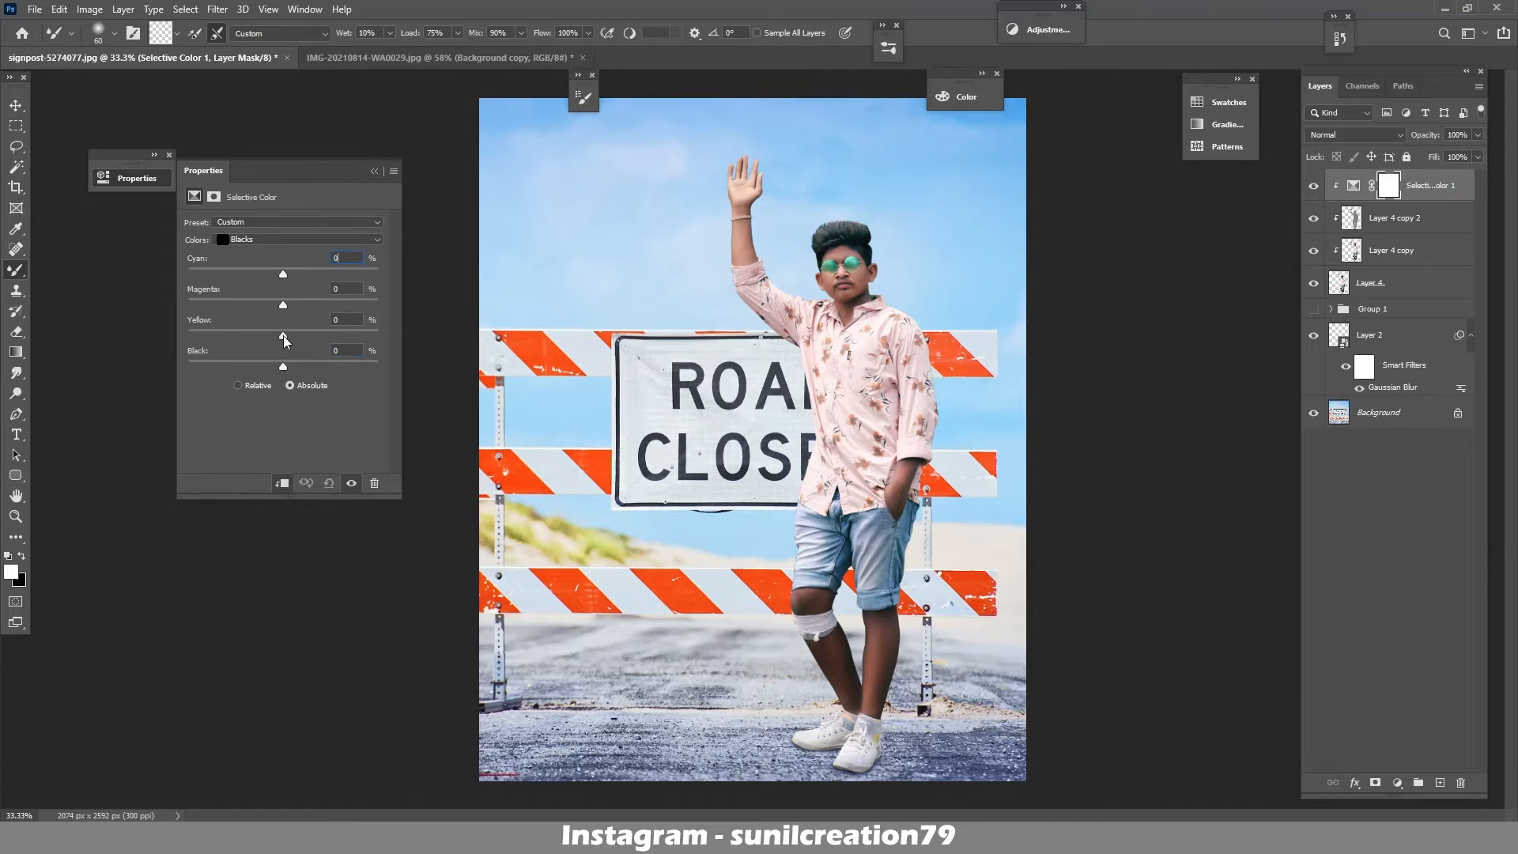
- Try Cyan at +73% for the Yellows in the Selective Color adjustment, and delete the adjustment layer
{"action": "left_click", "coordinate": [300, 240]}
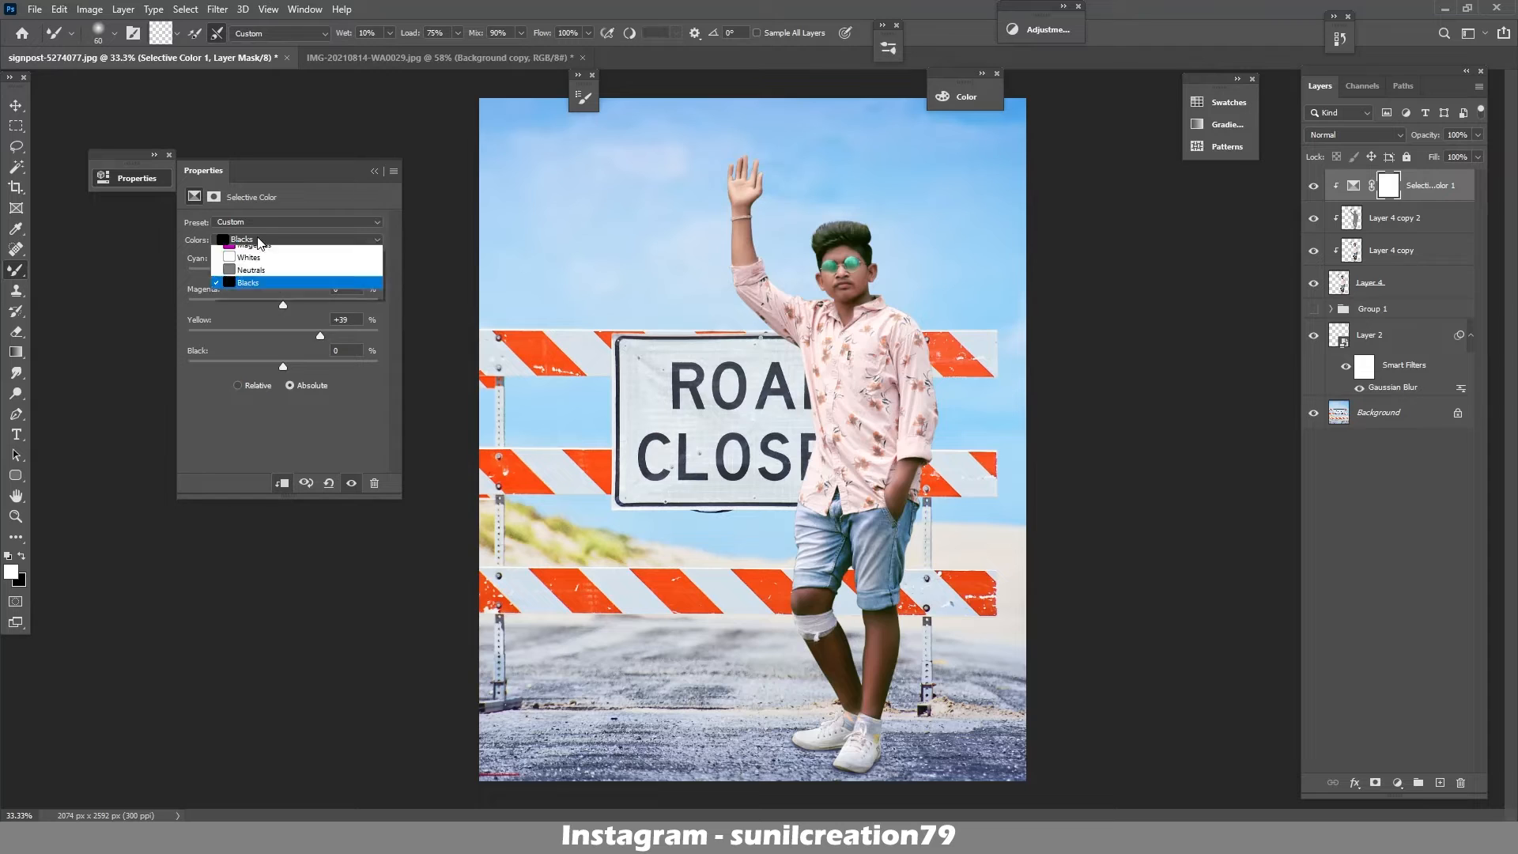
{"action": "left_click", "coordinate": [238, 264]}
{"action": "left_click_drag", "start_coordinate": [310, 272], "coordinate": [352, 274]}
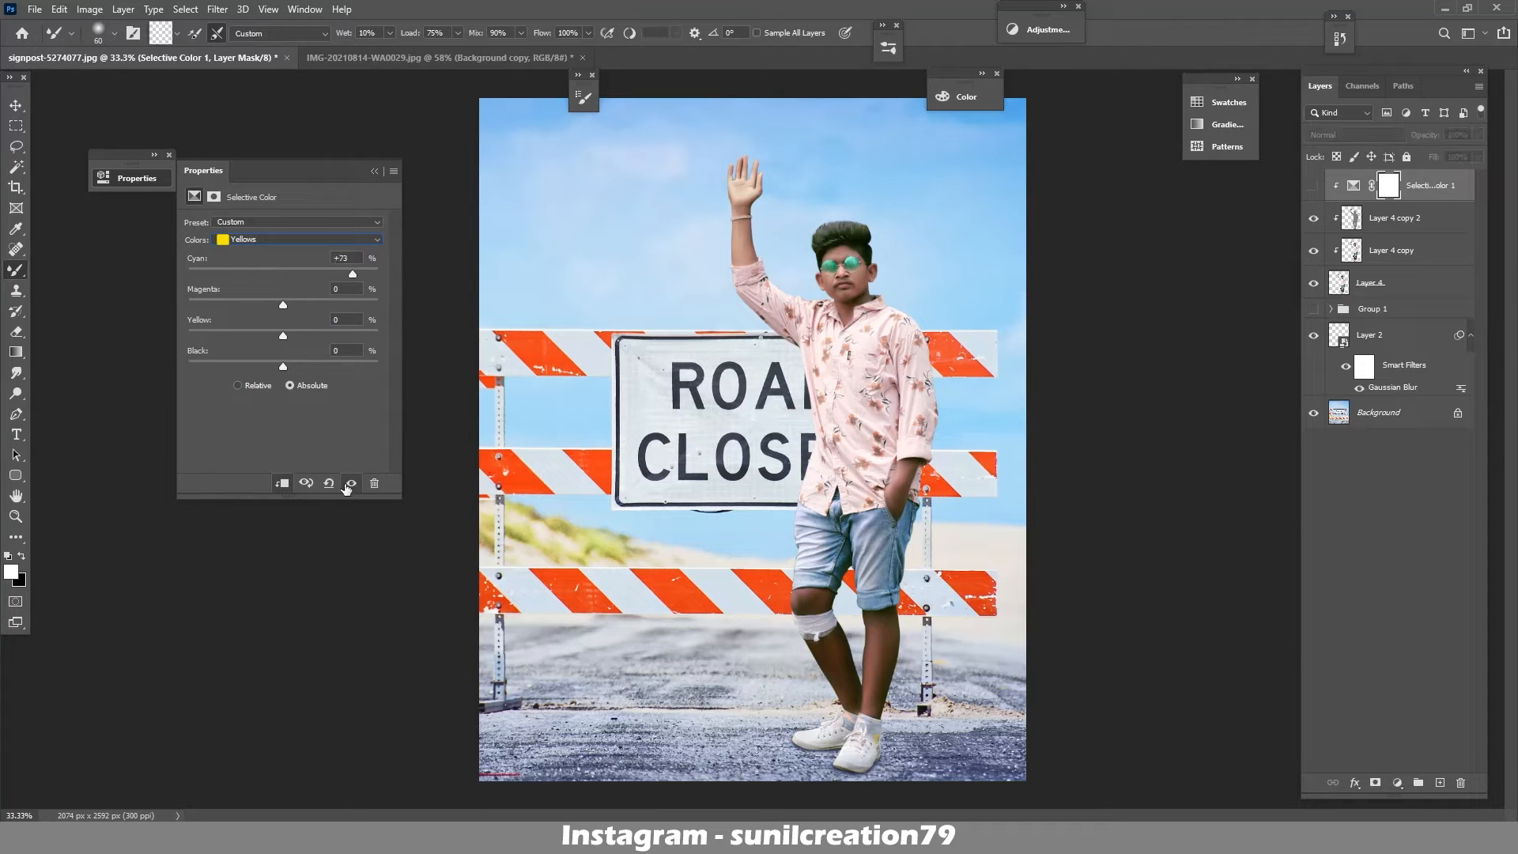
{"action": "left_click", "coordinate": [374, 483]}
{"action": "key", "text": "Return"}
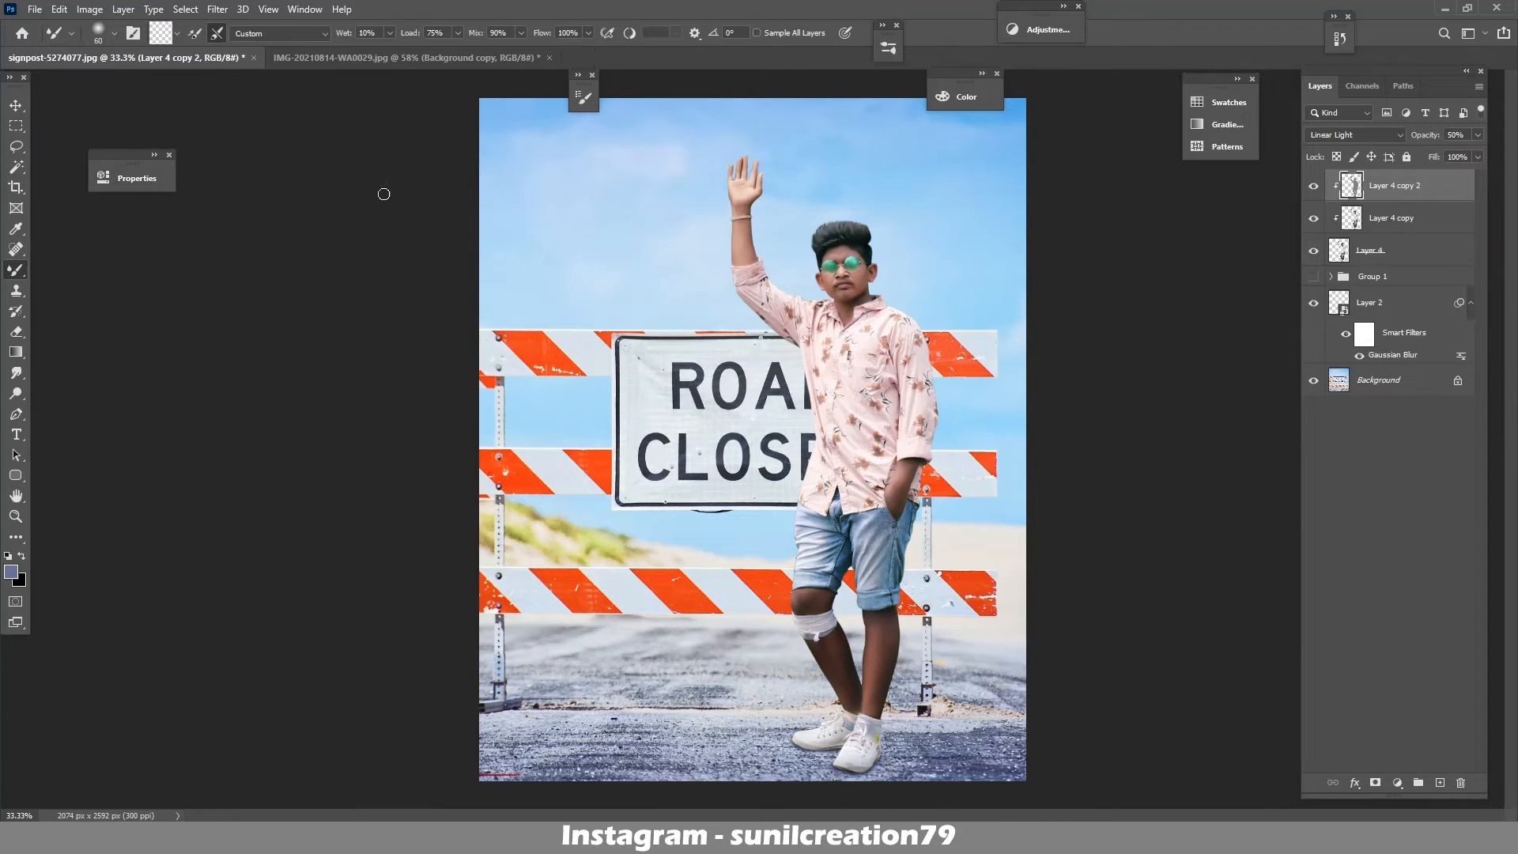
- Add a brightening Curves adjustment clipped above Layer 4 copy 2 and invert its mask to black
{"action": "left_click", "coordinate": [1401, 781]}
{"action": "left_click", "coordinate": [1418, 584]}
{"action": "key", "text": "ctrl+i"}
- Paint white on the Curves mask over the man's skin and lower legs with a 10% flow brush to brighten them
{"action": "left_click", "coordinate": [445, 33]}
{"action": "type", "text": "10"}
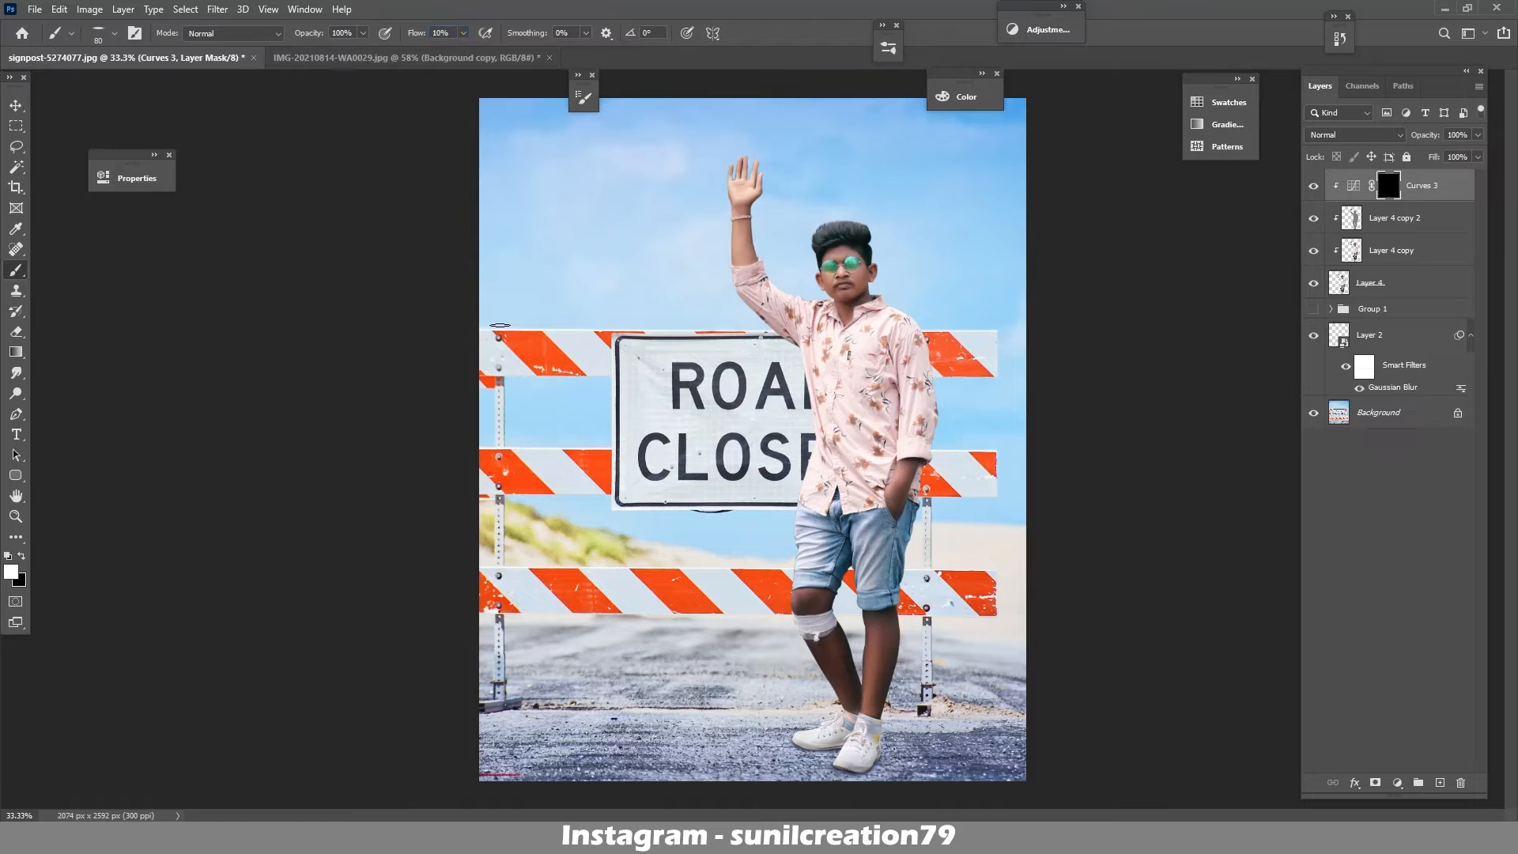
{"action": "left_click", "coordinate": [115, 34]}
{"action": "left_click", "coordinate": [307, 162]}
{"action": "scroll", "coordinate": [870, 273], "scroll_direction": "down", "scroll_amount": 1}
{"action": "scroll", "coordinate": [875, 262], "scroll_direction": "up", "scroll_amount": 7}
{"action": "scroll", "coordinate": [875, 262], "scroll_direction": "up", "scroll_amount": 5}
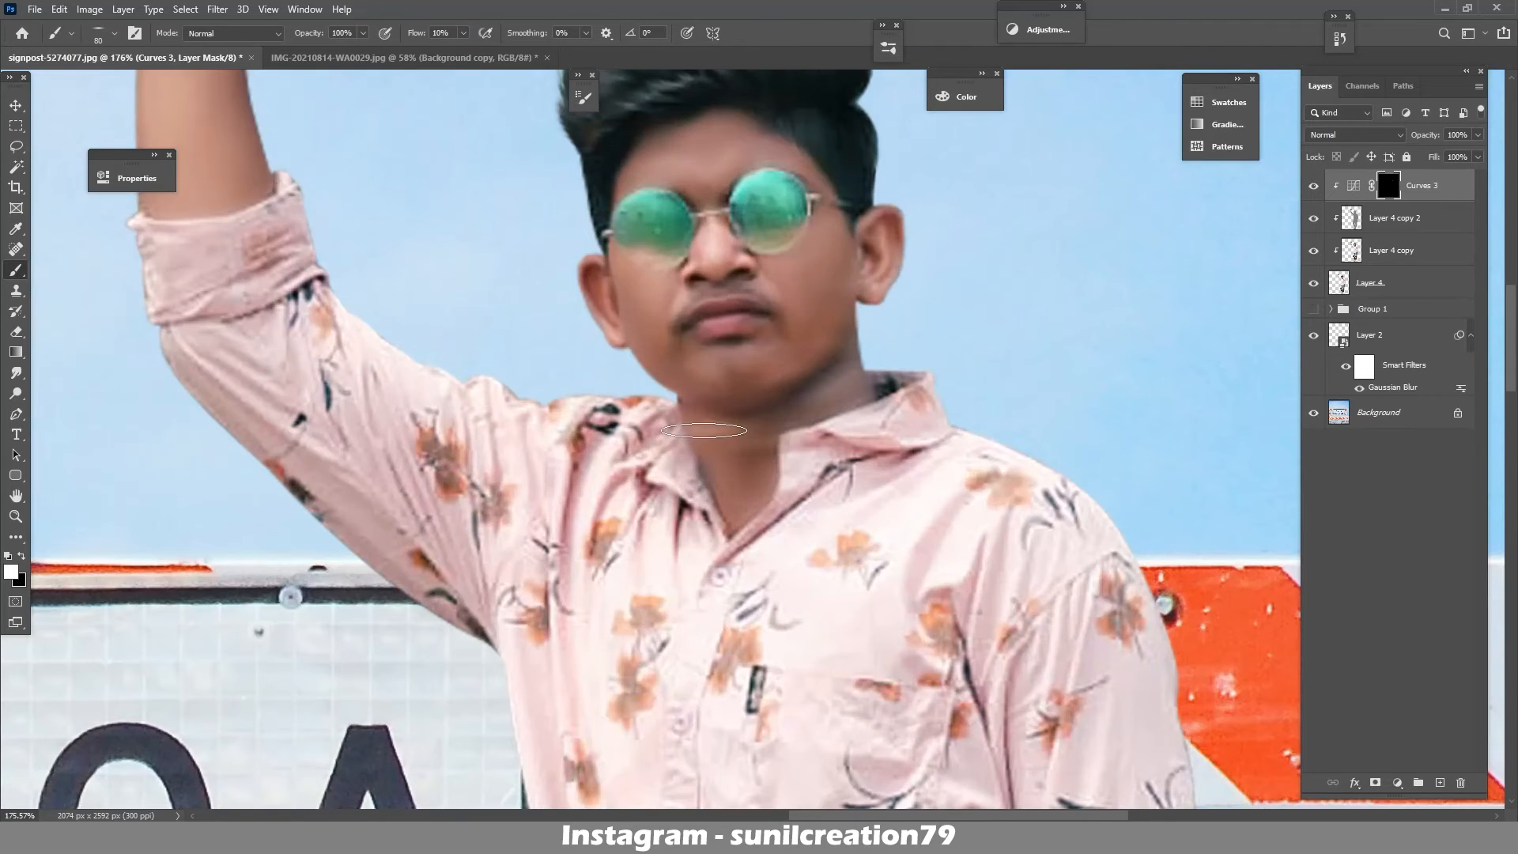
{"action": "scroll", "coordinate": [799, 461], "scroll_direction": "down", "scroll_amount": 15}
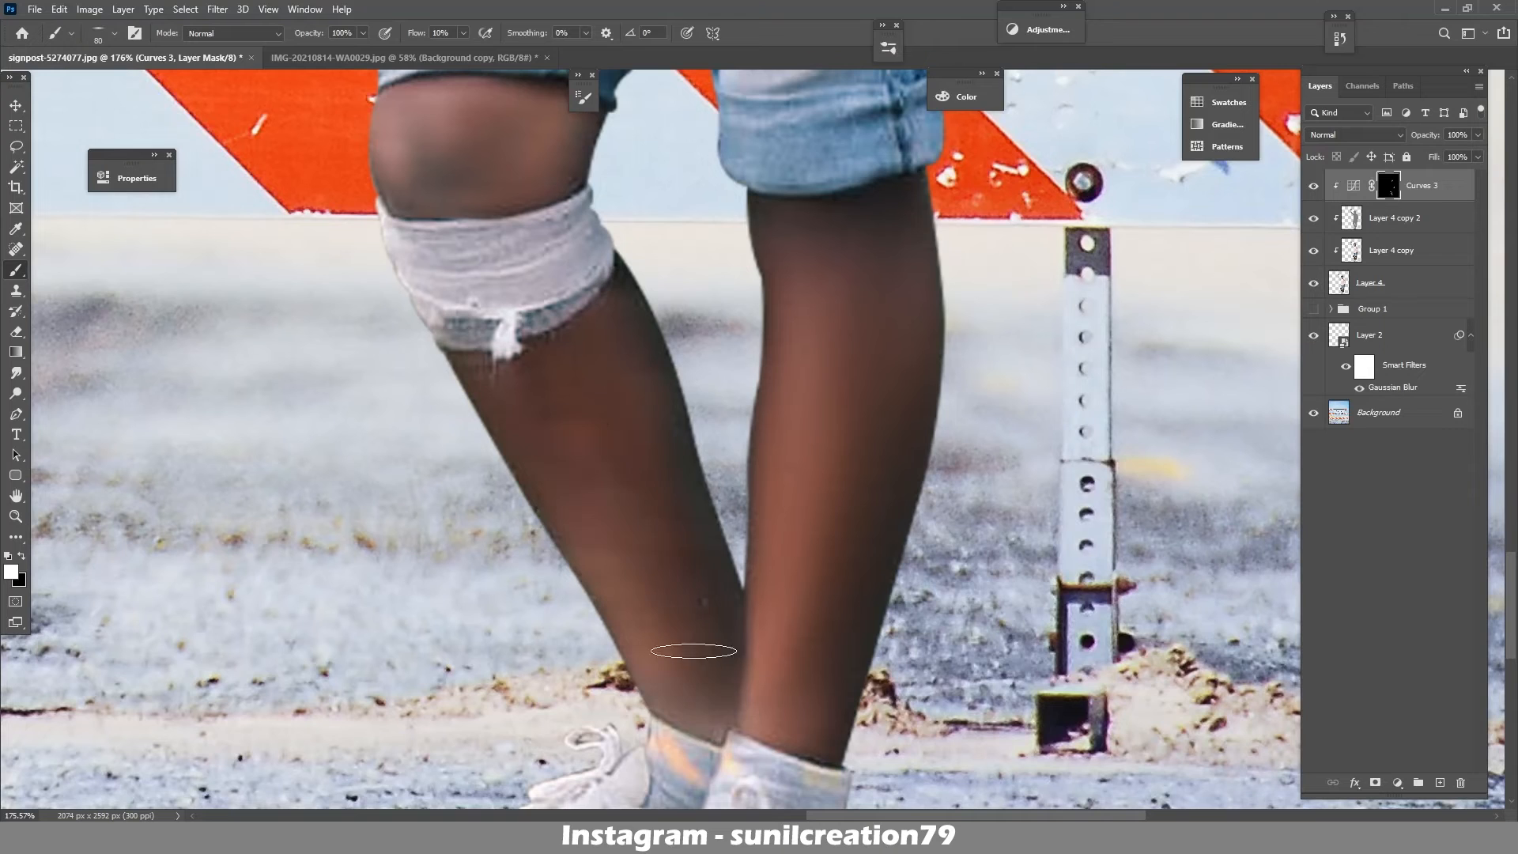
{"action": "mouse_move", "coordinate": [816, 265]}
{"action": "left_mouse_down"}
{"action": "mouse_move", "coordinate": [874, 227]}
{"action": "mouse_move", "coordinate": [830, 254]}
{"action": "mouse_move", "coordinate": [841, 244]}
{"action": "mouse_move", "coordinate": [915, 430]}
{"action": "mouse_move", "coordinate": [878, 475]}
{"action": "mouse_move", "coordinate": [830, 689]}
{"action": "mouse_move", "coordinate": [802, 380]}
{"action": "mouse_move", "coordinate": [785, 421]}
{"action": "mouse_move", "coordinate": [879, 540]}
{"action": "mouse_move", "coordinate": [790, 231]}
{"action": "mouse_move", "coordinate": [899, 168]}
{"action": "left_mouse_up"}
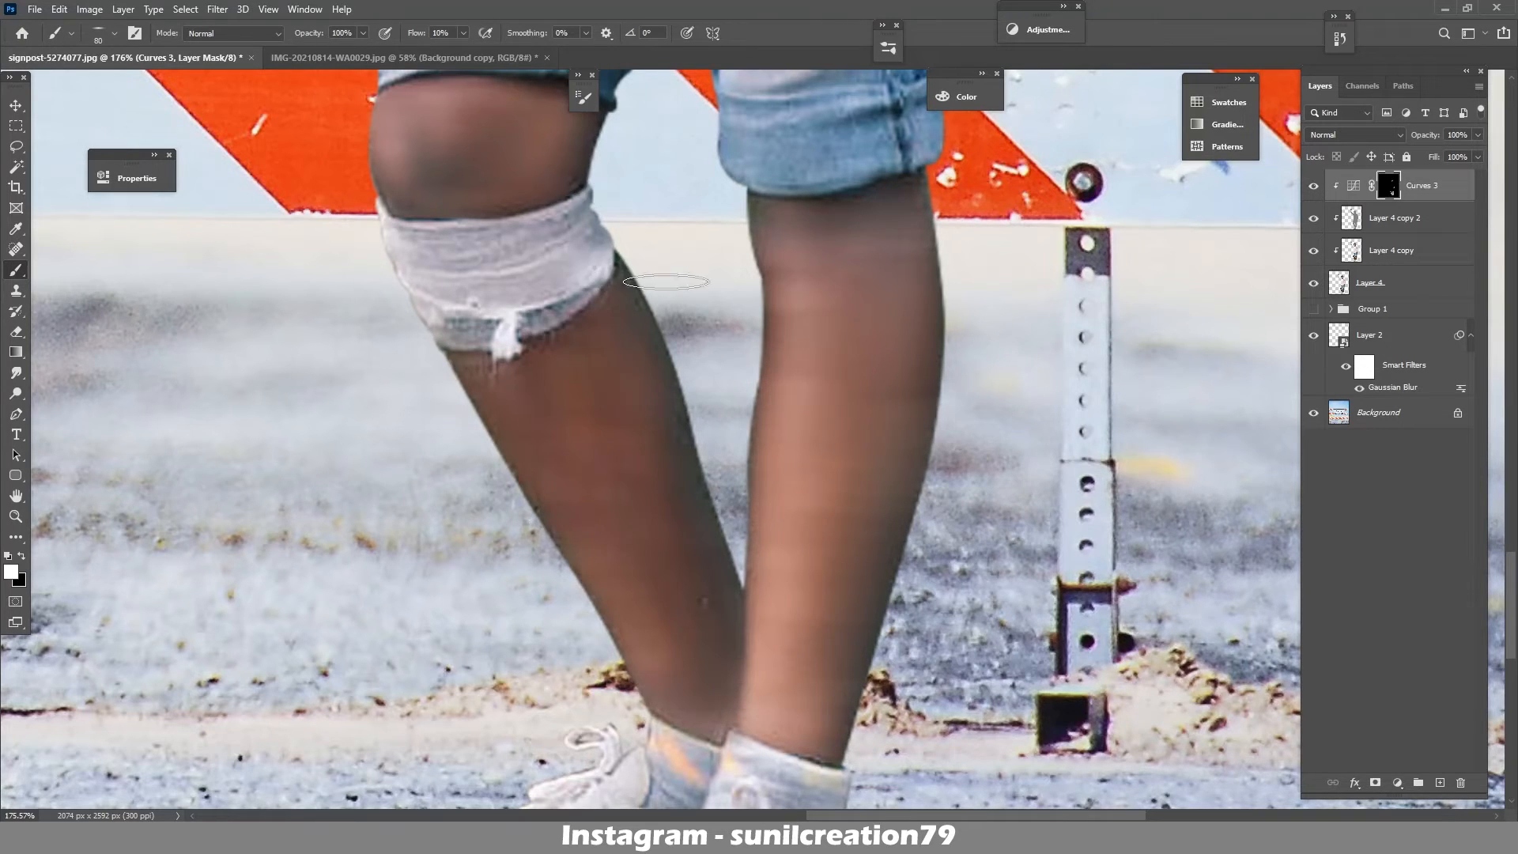
{"action": "key", "text": "z"}
{"action": "key", "text": "ctrl+0"}
{"action": "key", "text": "b"}
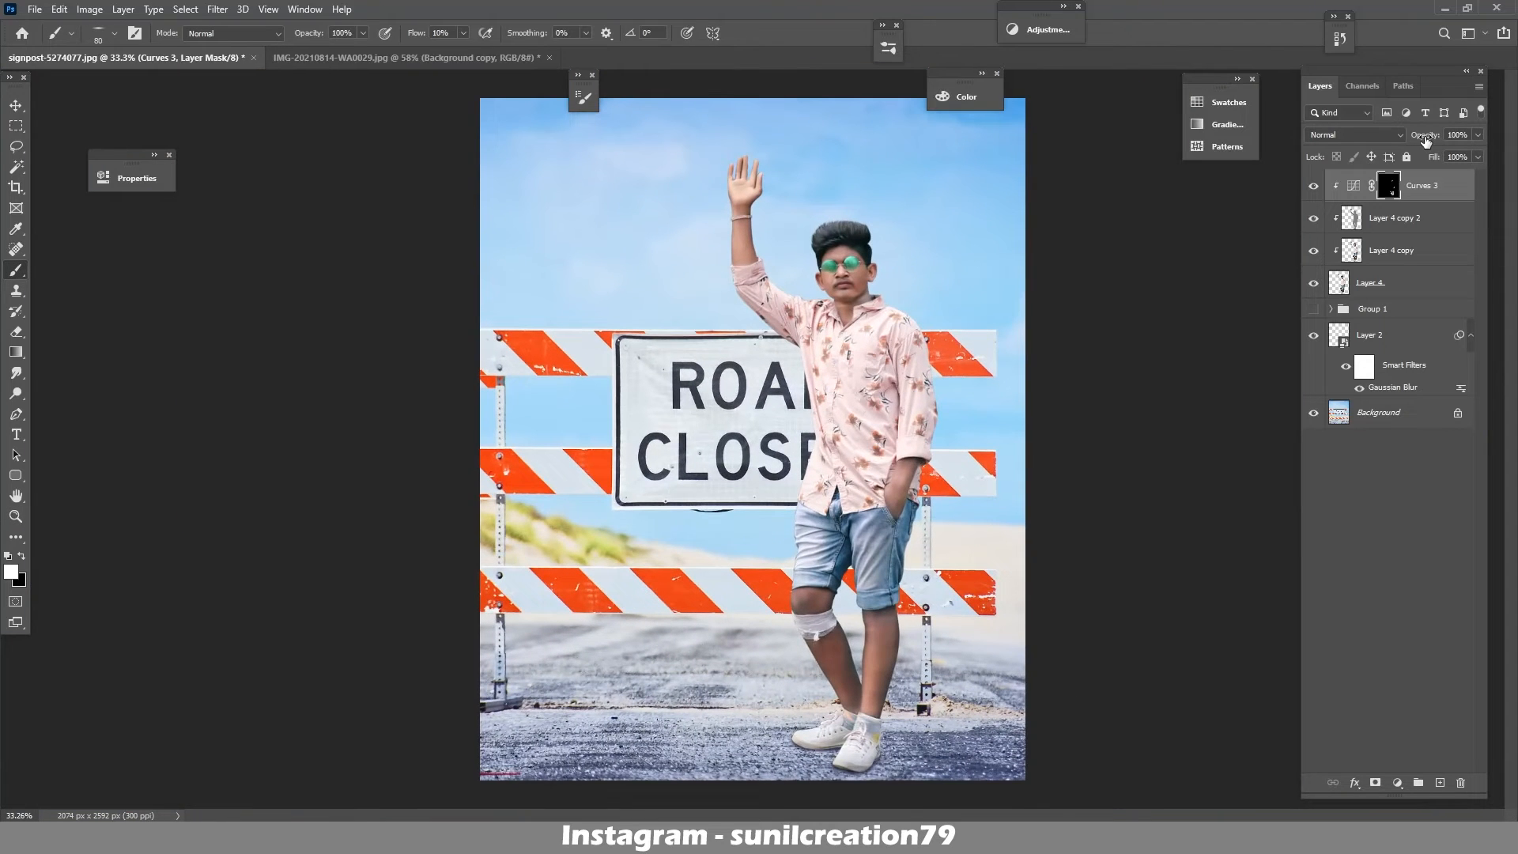
- Lower the Curves 3 layer's opacity to 48% and compare the image with and without it
{"action": "left_click_drag", "start_coordinate": [1426, 141], "coordinate": [1428, 140]}
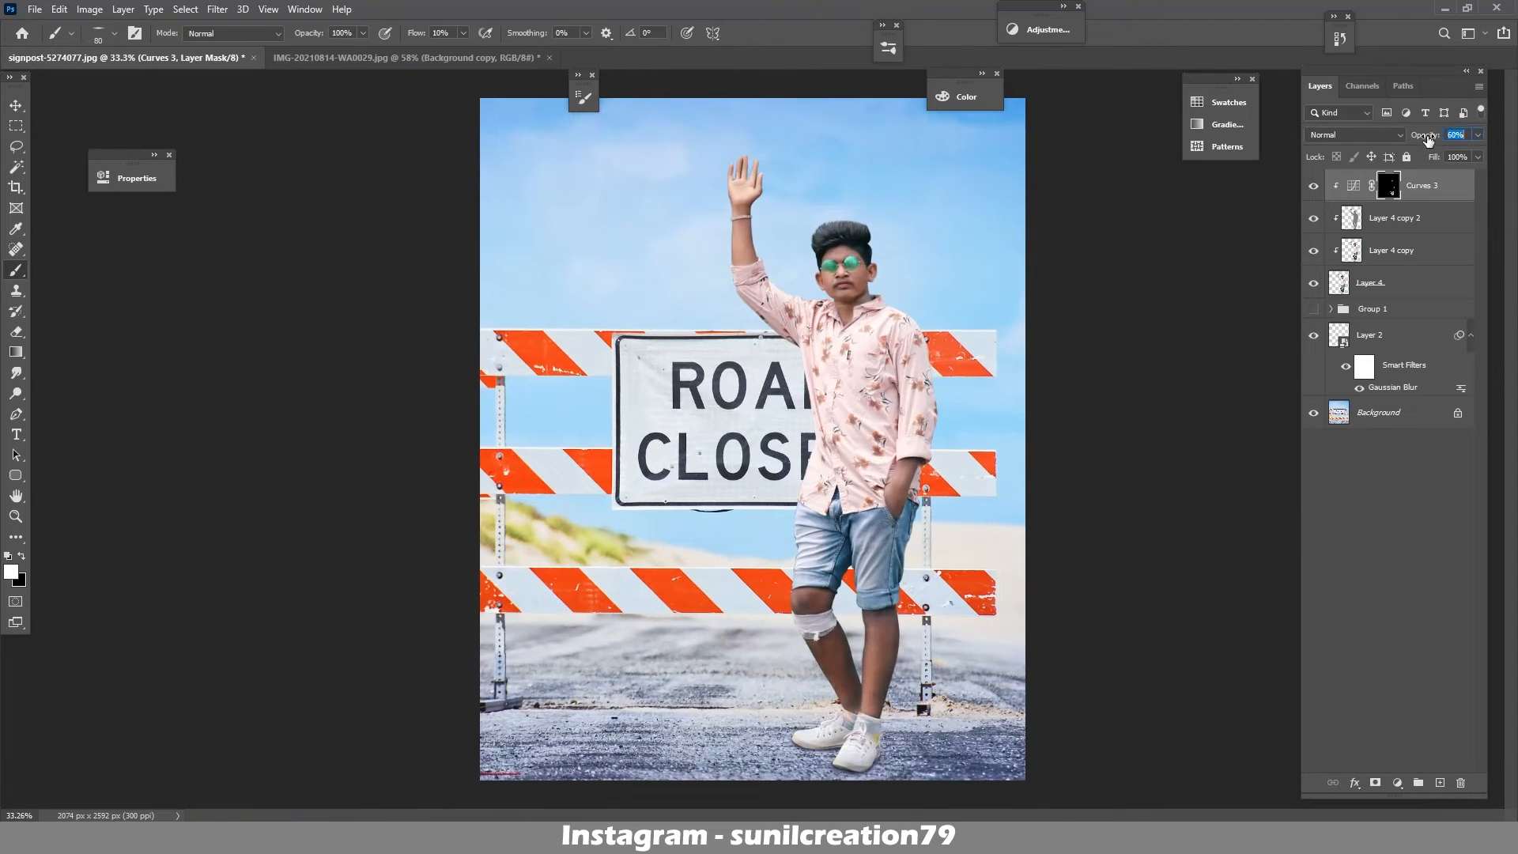
{"action": "left_click", "coordinate": [1314, 188]}
{"action": "left_click", "coordinate": [1314, 188]}
- Add a layer above Layer 2 and paint dark blue sampled from the road under the shoes with an 800-size brush
{"action": "left_click", "coordinate": [1376, 335]}
{"action": "left_click", "coordinate": [1440, 782]}
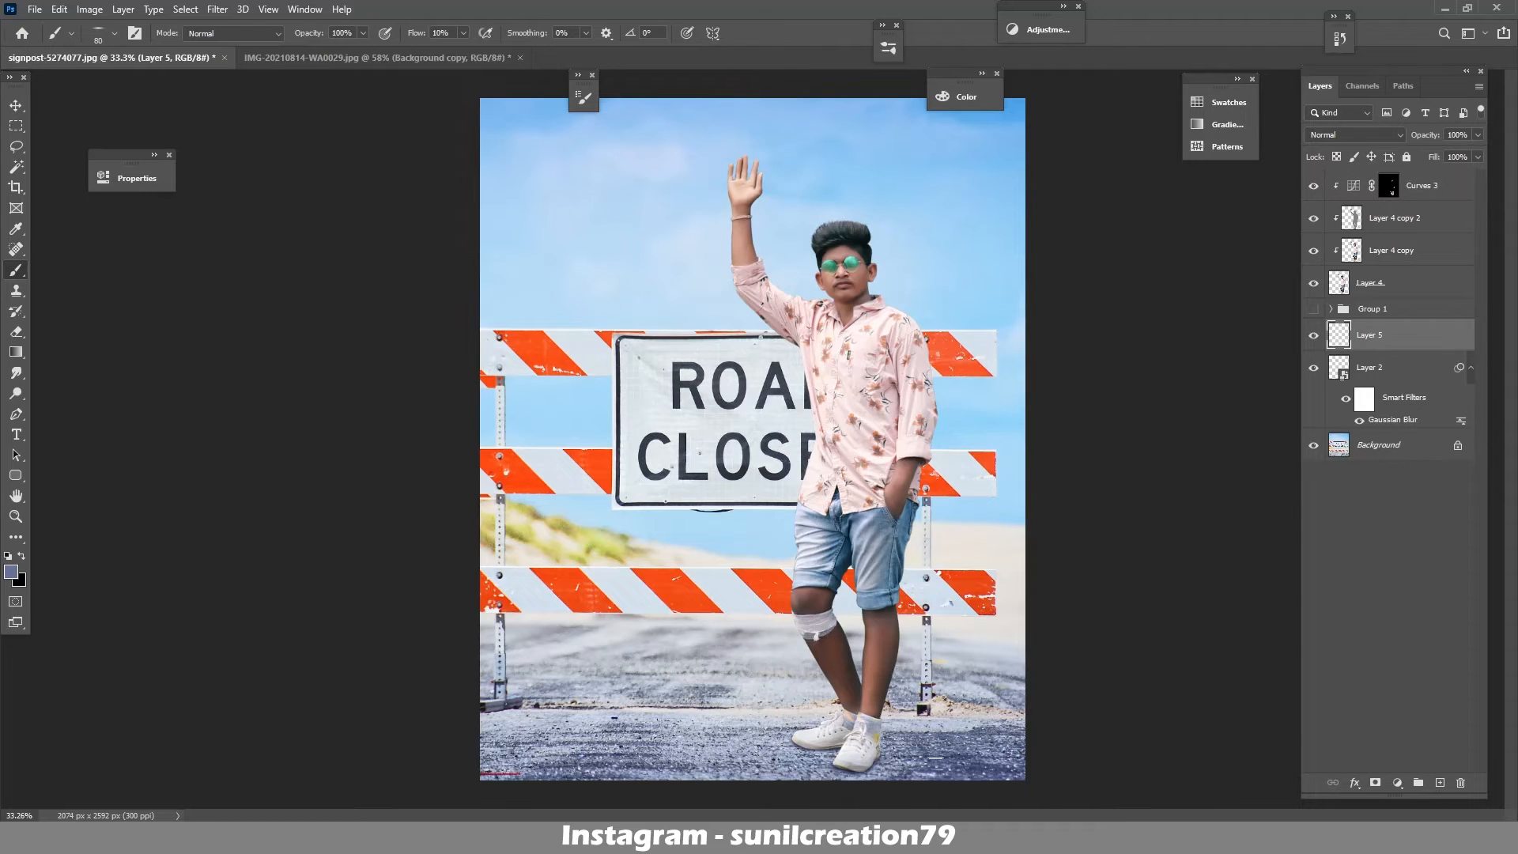
{"action": "left_click", "coordinate": [935, 758], "text": "alt"}
{"action": "key", "text": "bracketright"}
{"action": "key", "text": "bracketright"}
{"action": "key", "text": "bracketright"}
{"action": "key", "text": "bracketright"}
{"action": "key", "text": "bracketright"}
{"action": "key", "text": "bracketright"}
{"action": "key", "text": "bracketright"}
{"action": "key", "text": "bracketright"}
{"action": "key", "text": "bracketright"}
{"action": "key", "text": "bracketright"}
{"action": "key", "text": "bracketright"}
{"action": "key", "text": "bracketright"}
{"action": "key", "text": "bracketright"}
{"action": "mouse_move", "coordinate": [800, 737]}
{"action": "left_mouse_down"}
{"action": "mouse_move", "coordinate": [831, 767]}
{"action": "mouse_move", "coordinate": [875, 723]}
{"action": "mouse_move", "coordinate": [747, 750]}
{"action": "mouse_move", "coordinate": [782, 767]}
{"action": "mouse_move", "coordinate": [910, 740]}
{"action": "mouse_move", "coordinate": [799, 742]}
{"action": "mouse_move", "coordinate": [848, 781]}
{"action": "left_mouse_up"}
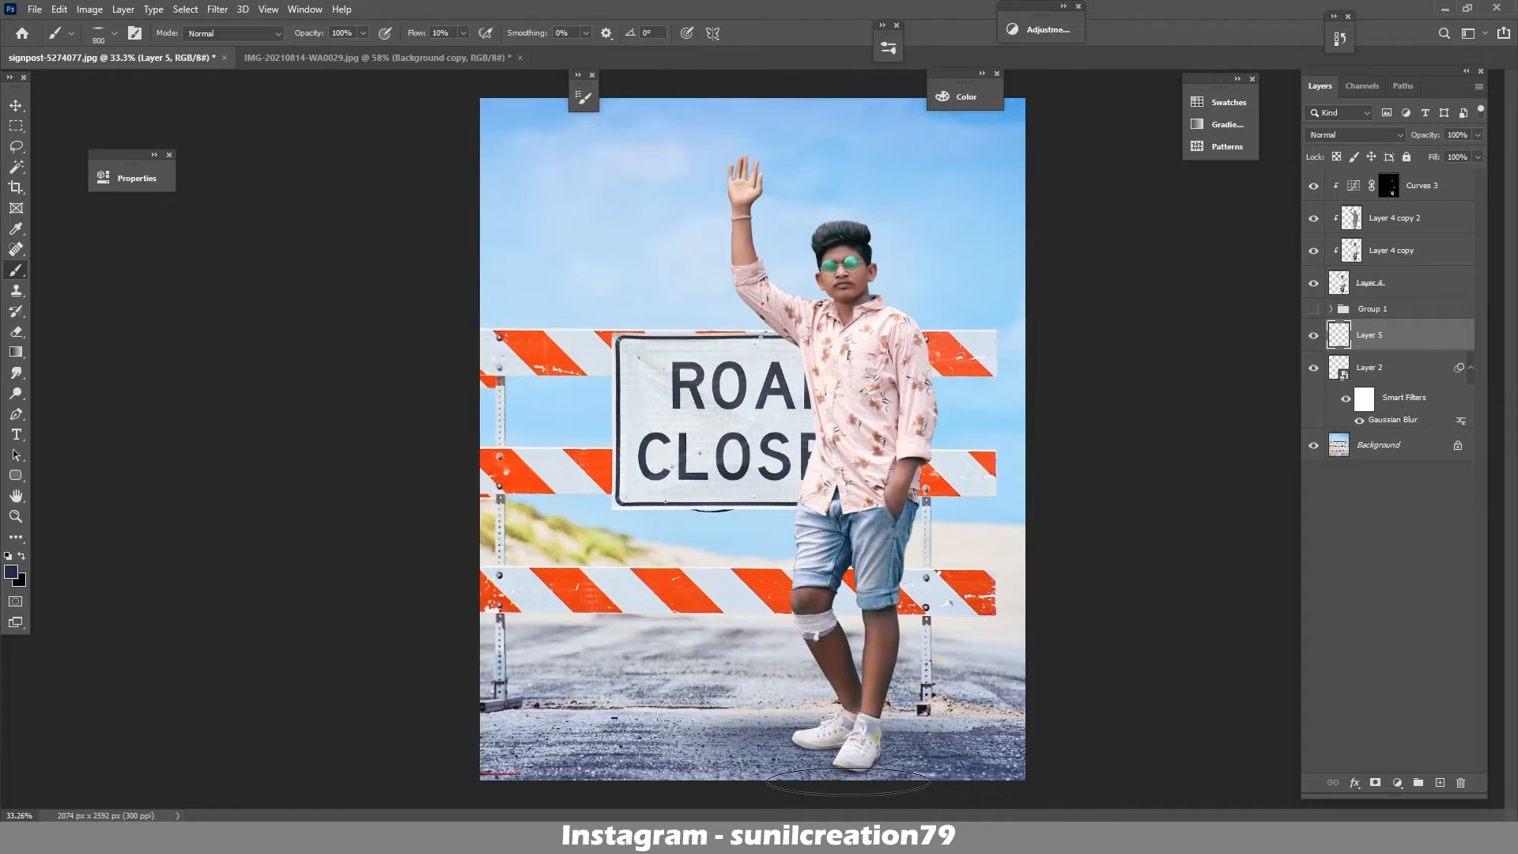
- Add a new layer clipped above Curves 3 and set Layer 5's opacity to 72%
{"action": "left_click", "coordinate": [1373, 346], "text": "ctrl"}
{"action": "left_click", "coordinate": [1414, 192]}
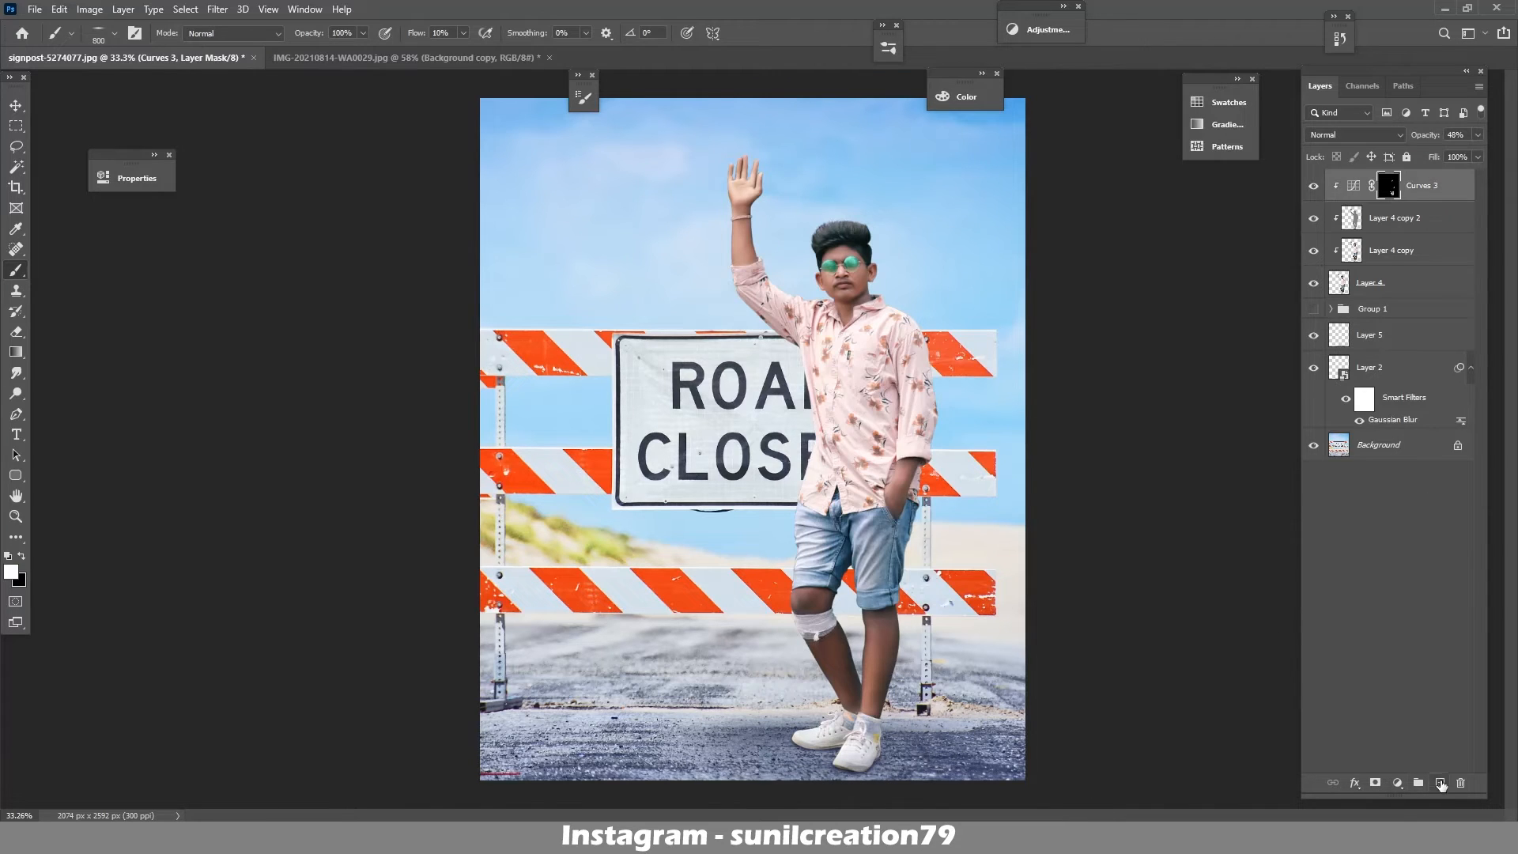
{"action": "left_click", "coordinate": [1440, 783]}
{"action": "left_click", "coordinate": [1372, 200], "text": "alt"}
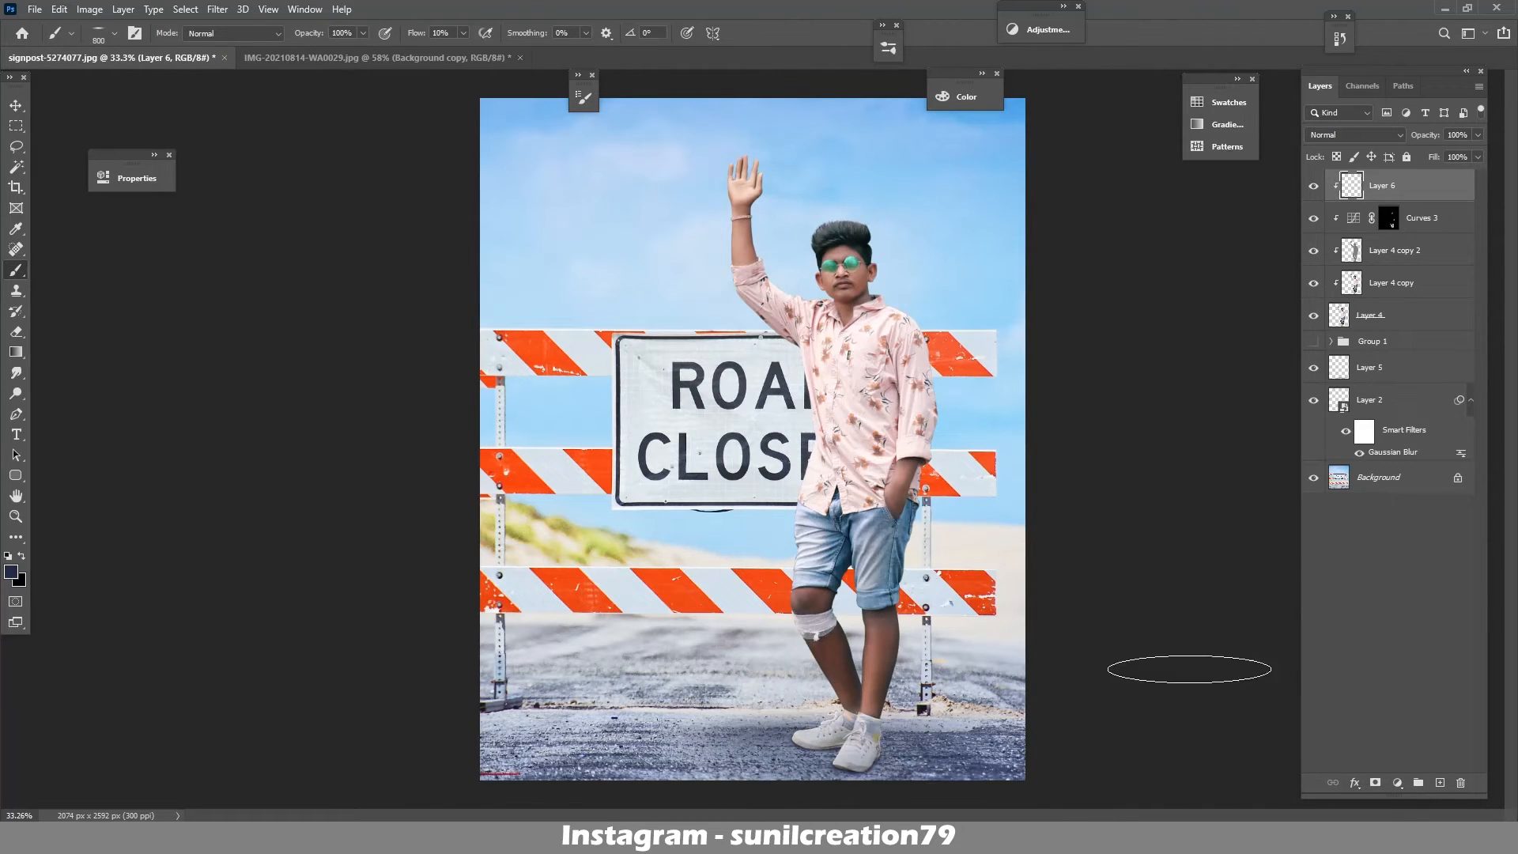
{"action": "left_click", "coordinate": [1380, 367]}
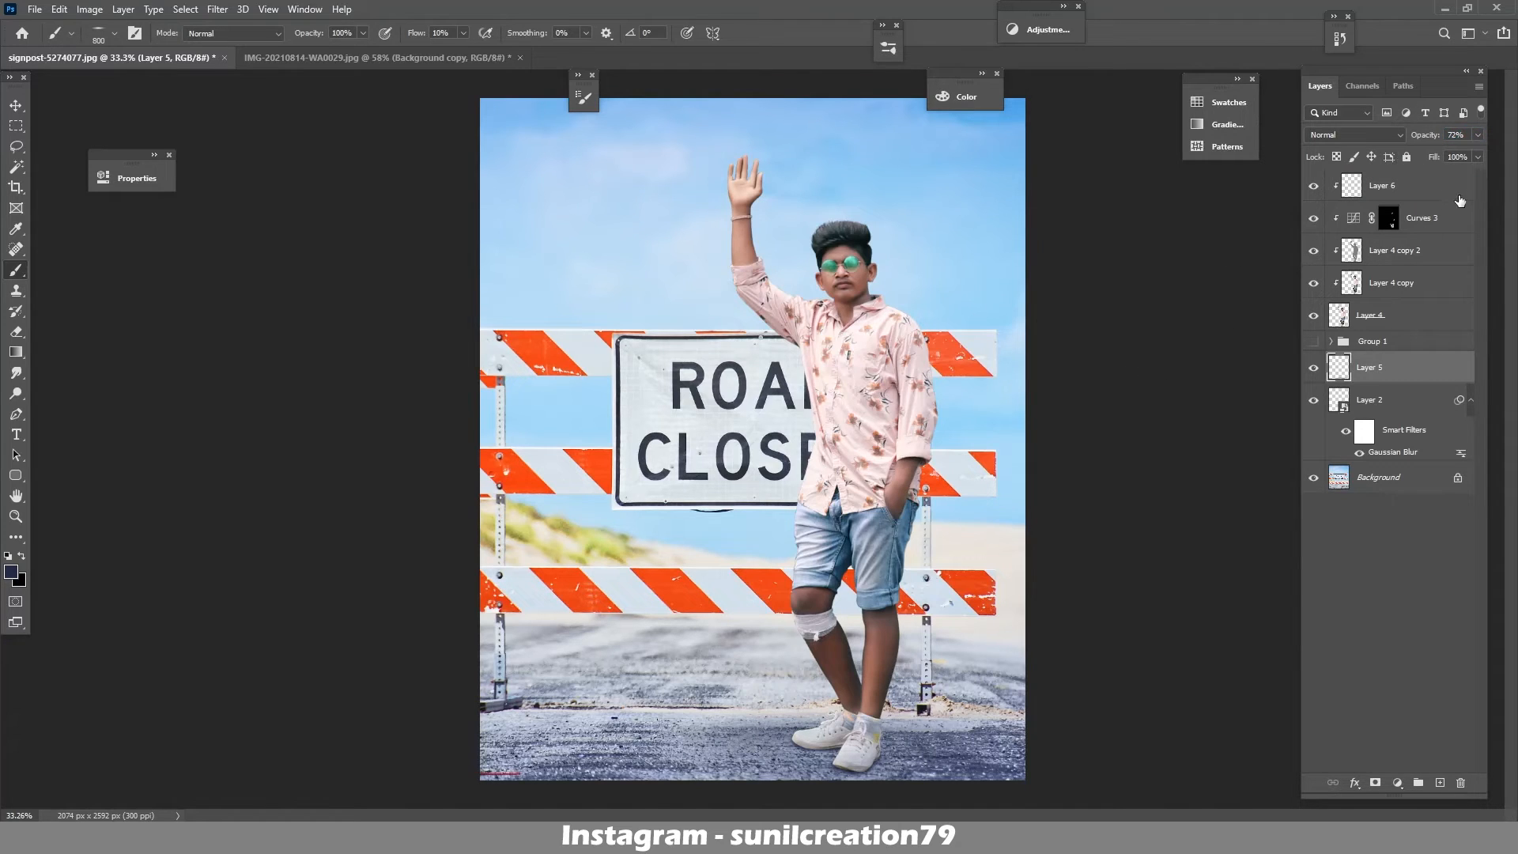
- Stamp all visible layers into a new top layer and open it in the Camera Raw Filter at the Basic settings
{"action": "key", "text": "ctrl+shift+alt+e"}
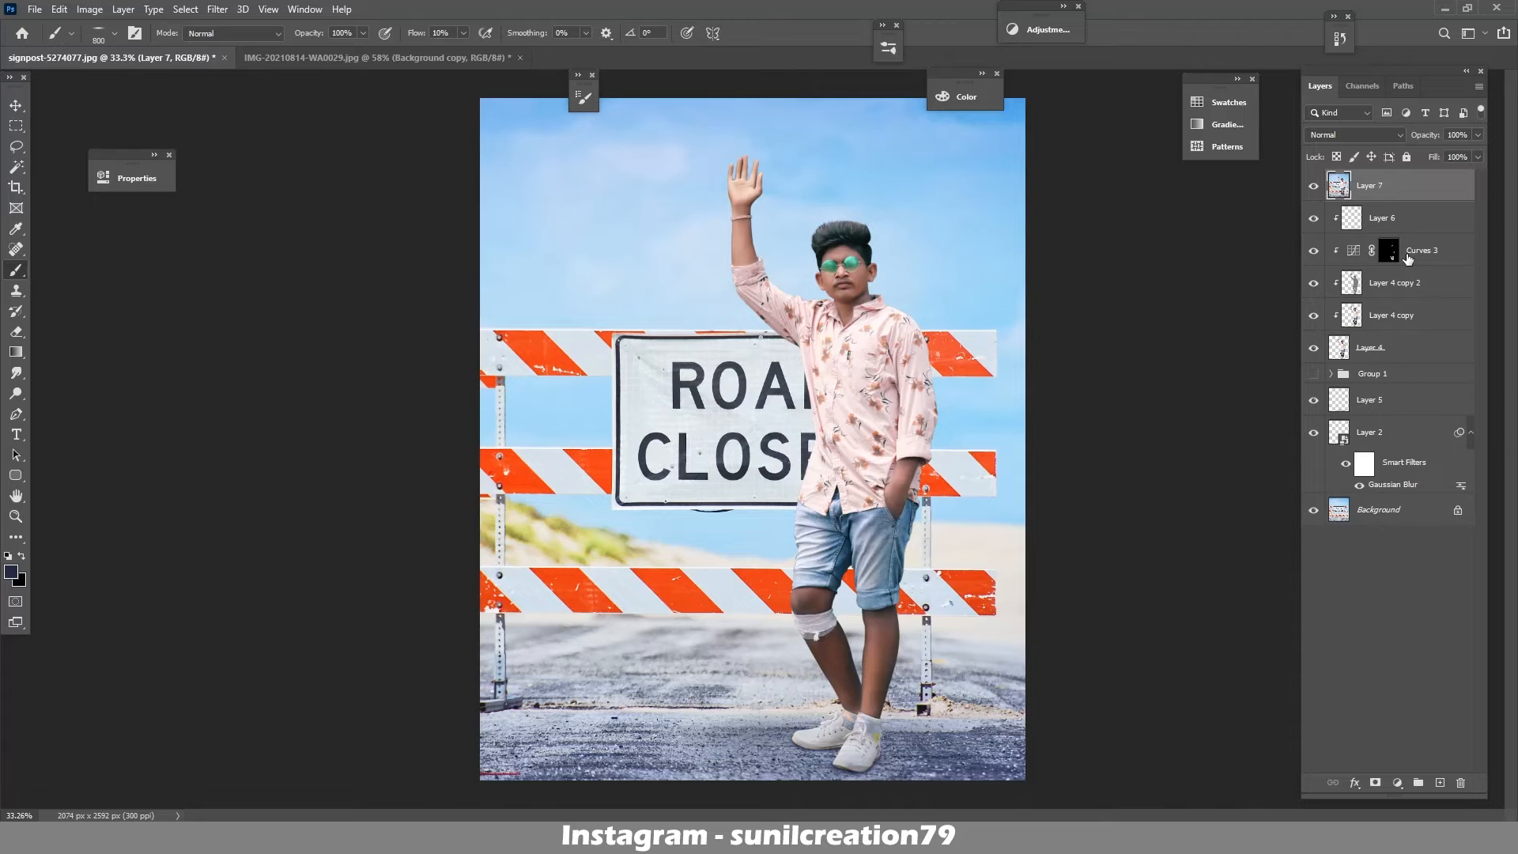
{"action": "left_click", "coordinate": [217, 9]}
{"action": "left_click", "coordinate": [286, 103]}
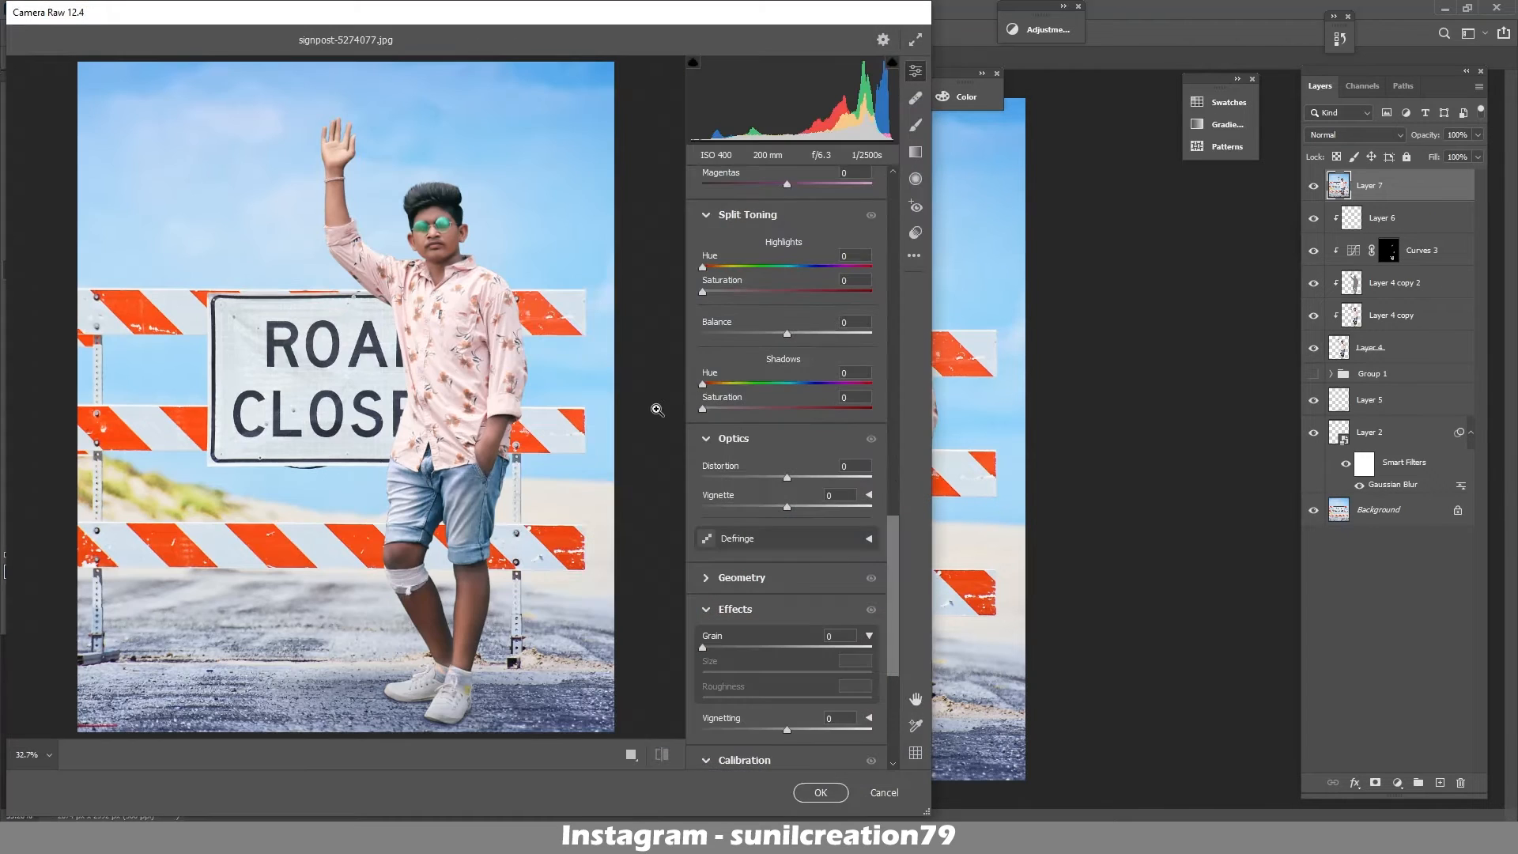
{"action": "left_click_drag", "start_coordinate": [892, 525], "coordinate": [892, 179]}
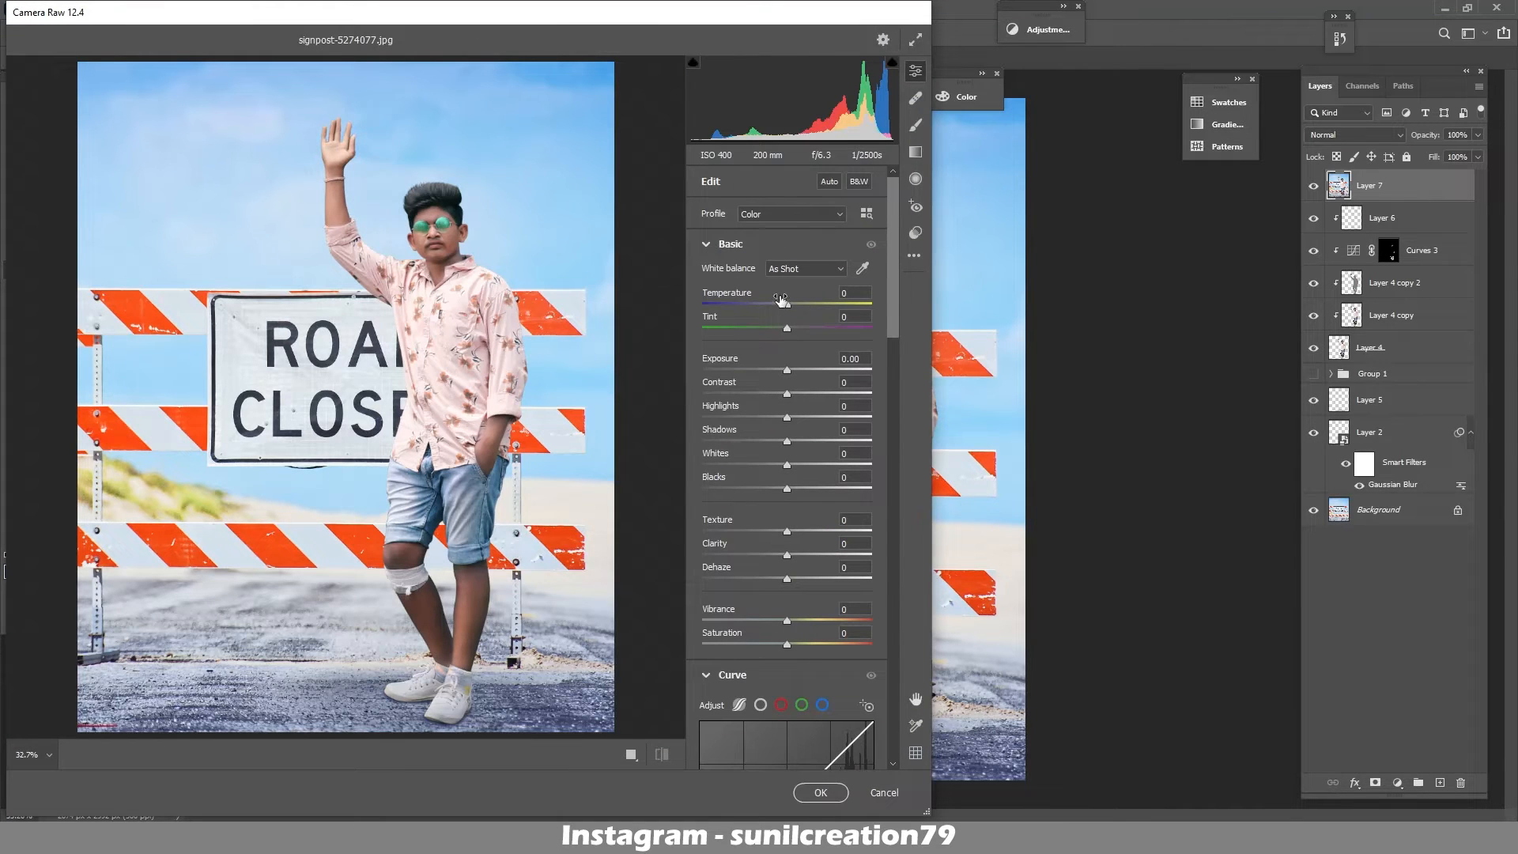
- Set Temperature to -8, Exposure -0.20, Contrast -8, Highlights -10, Shadows +12 and Blacks -4, and increase Vibrance
{"action": "left_click_drag", "start_coordinate": [787, 309], "coordinate": [781, 316]}
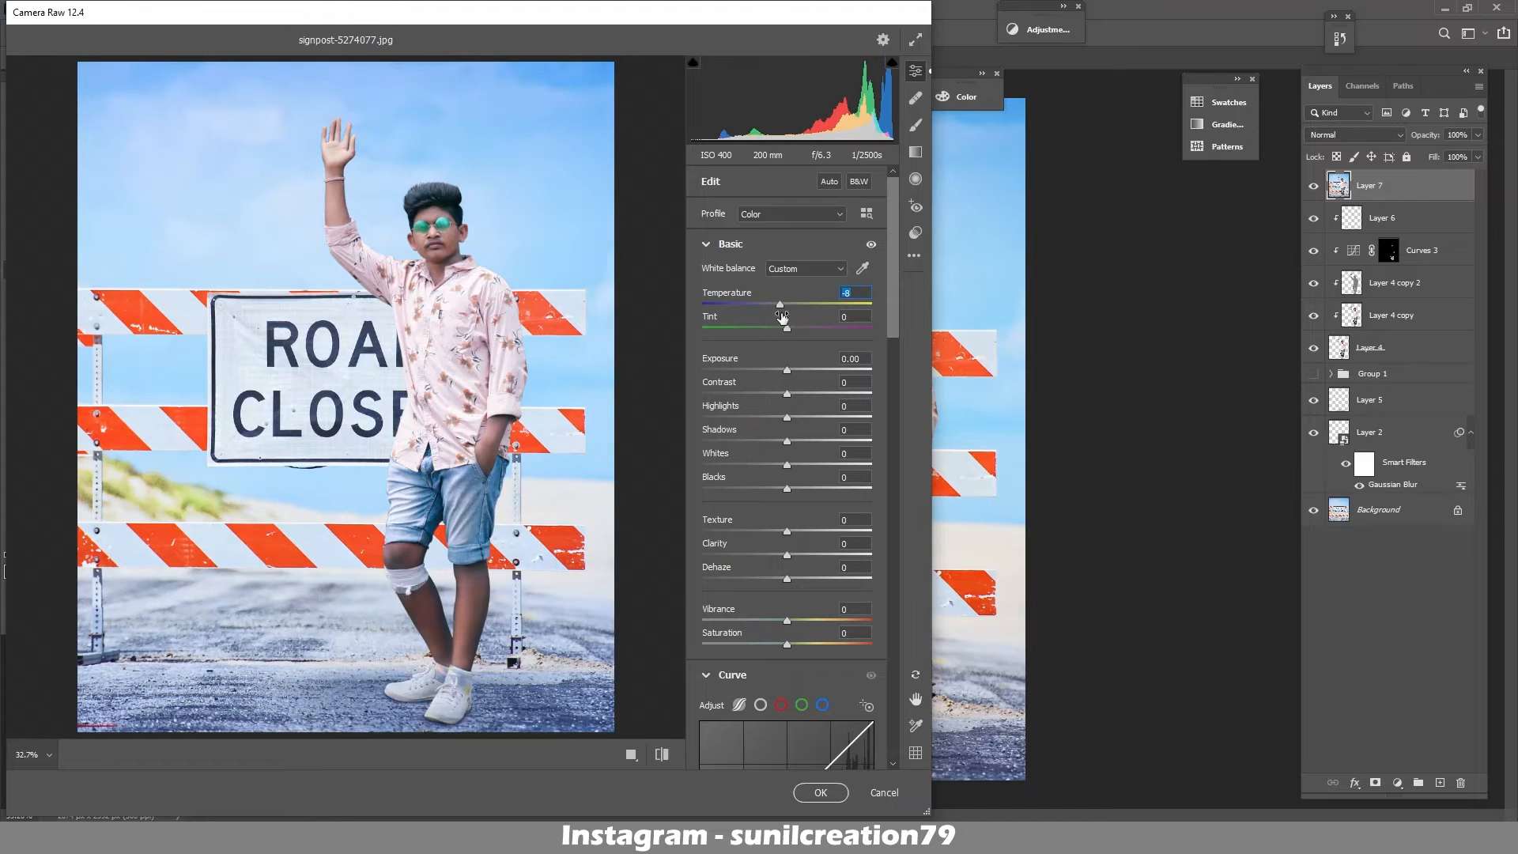
{"action": "left_click_drag", "start_coordinate": [796, 380], "coordinate": [775, 489]}
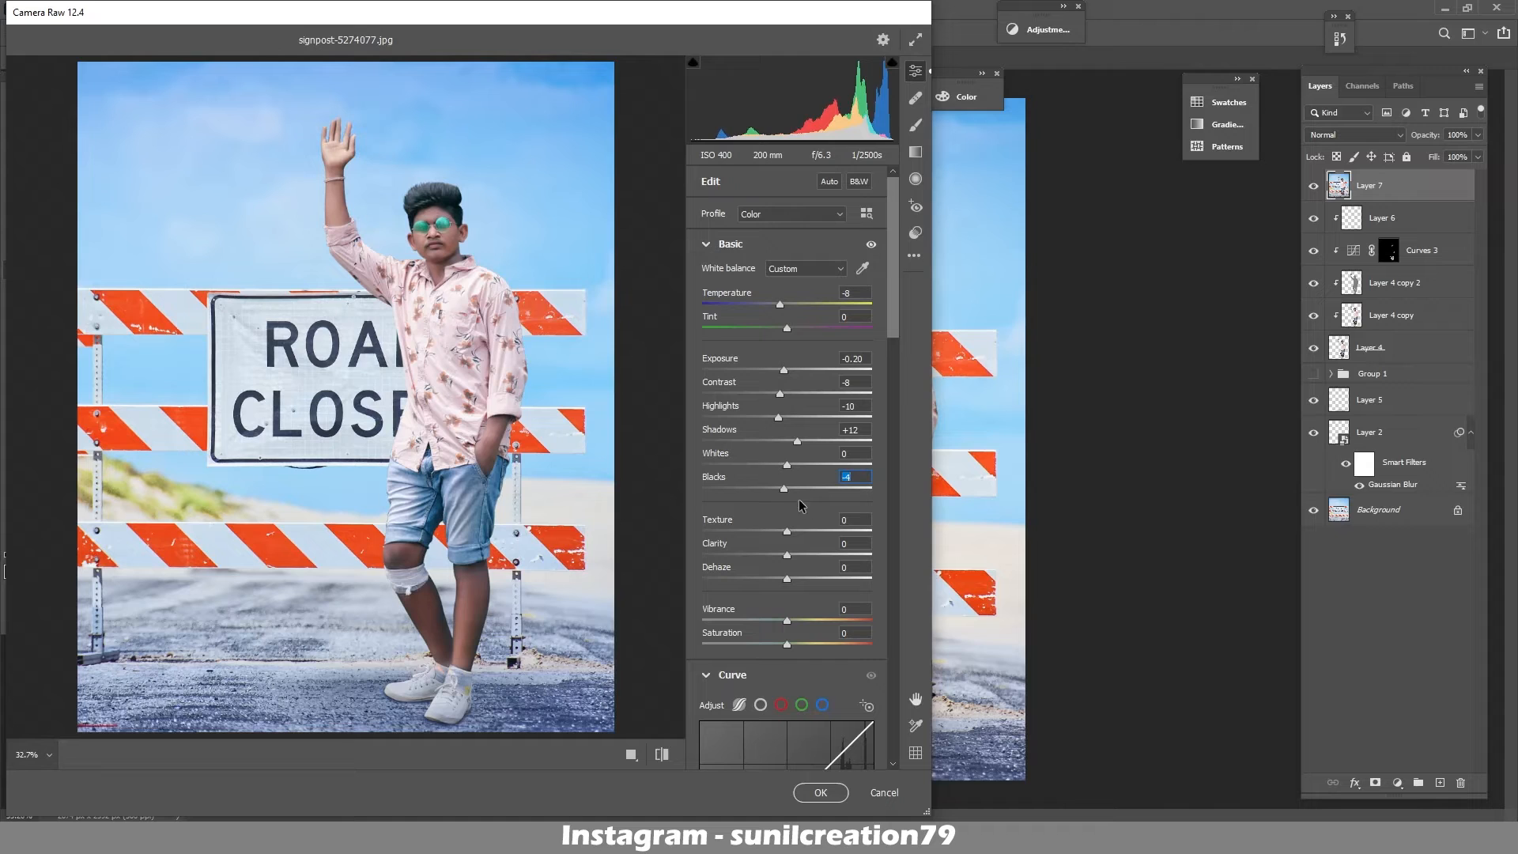
{"action": "left_click_drag", "start_coordinate": [787, 620], "coordinate": [818, 620]}
- Fine-tune the parametric tone curve's tonal ranges, lowering the Shadows slightly
{"action": "scroll", "coordinate": [823, 622], "scroll_direction": "down", "scroll_amount": 5}
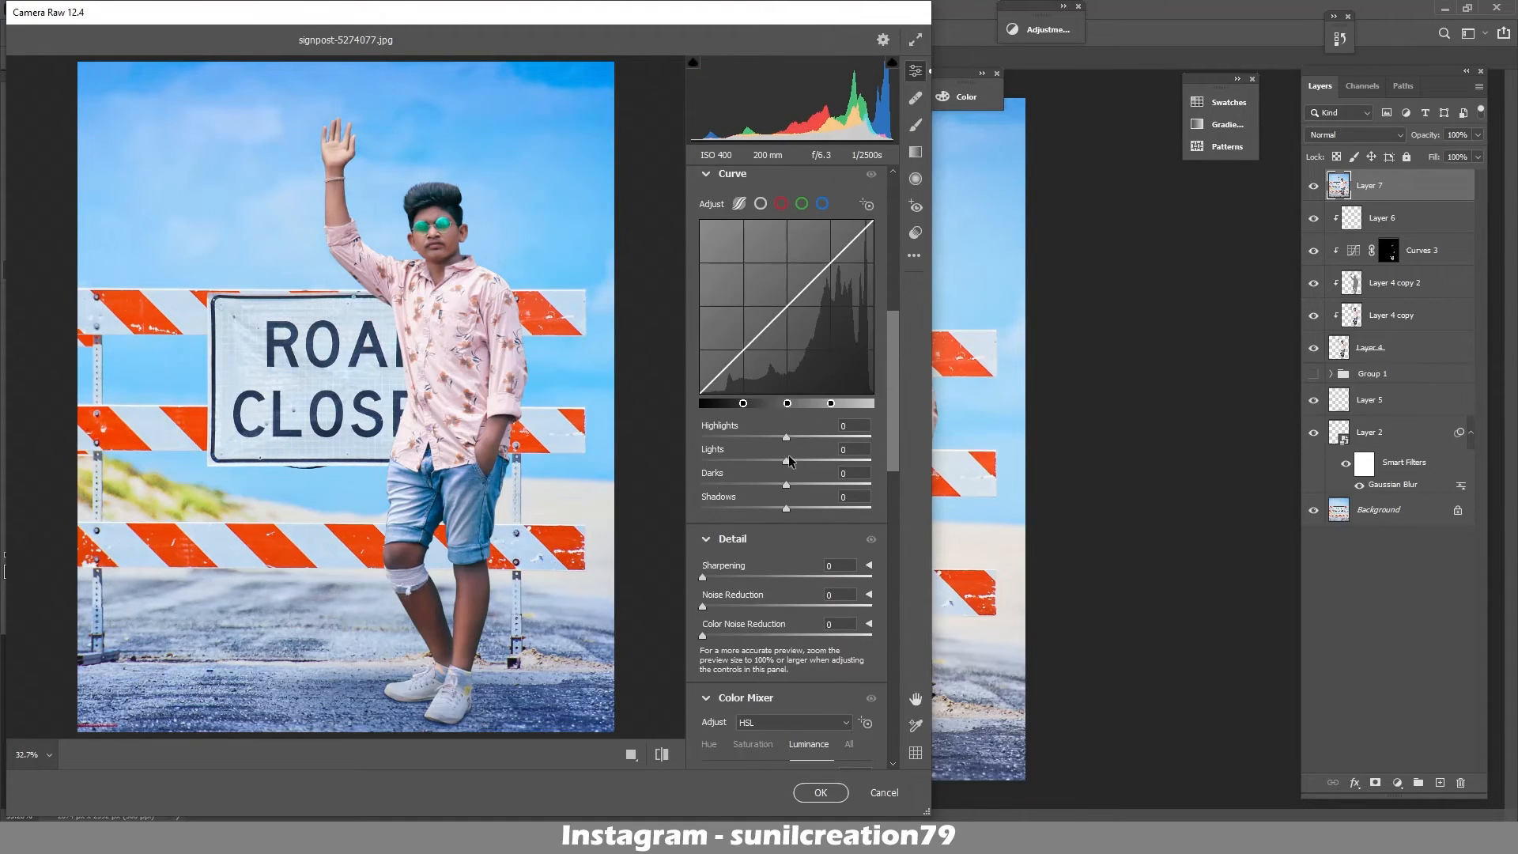
{"action": "left_click_drag", "start_coordinate": [786, 437], "coordinate": [799, 485]}
{"action": "left_click_drag", "start_coordinate": [786, 509], "coordinate": [774, 508]}
- Boost the orange tones in the Color Mixer, with Oranges saturation at +10 and luminance at +19
{"action": "scroll", "coordinate": [783, 474], "scroll_direction": "down", "scroll_amount": 5}
{"action": "mouse_move", "coordinate": [787, 396]}
{"action": "left_mouse_down"}
{"action": "mouse_move", "coordinate": [804, 397]}
{"action": "mouse_move", "coordinate": [752, 394]}
{"action": "mouse_move", "coordinate": [791, 397]}
{"action": "left_mouse_up"}
{"action": "left_click", "coordinate": [752, 332]}
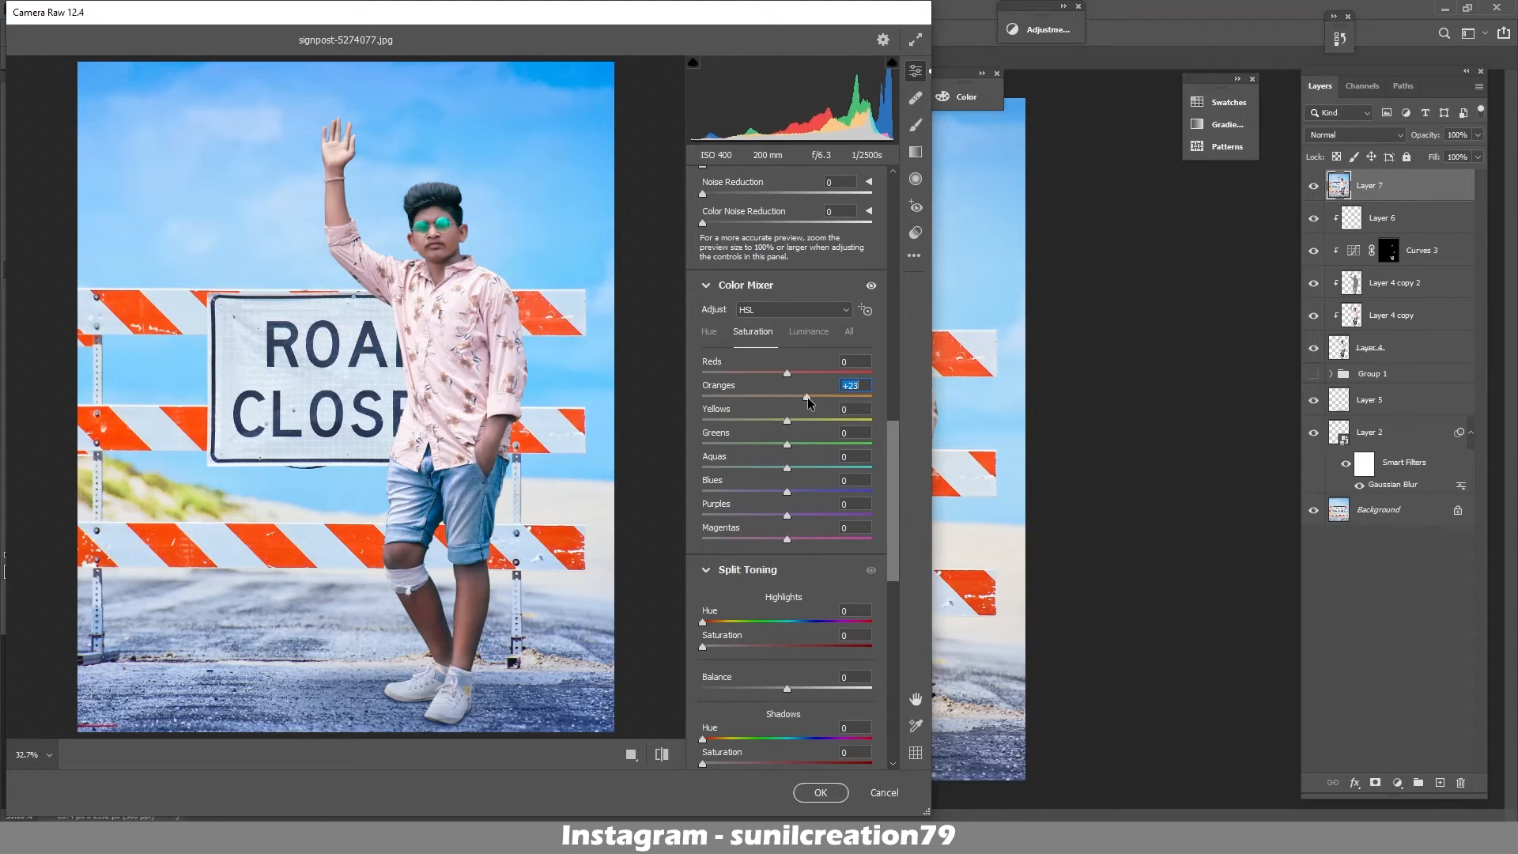
{"action": "left_click", "coordinate": [809, 332]}
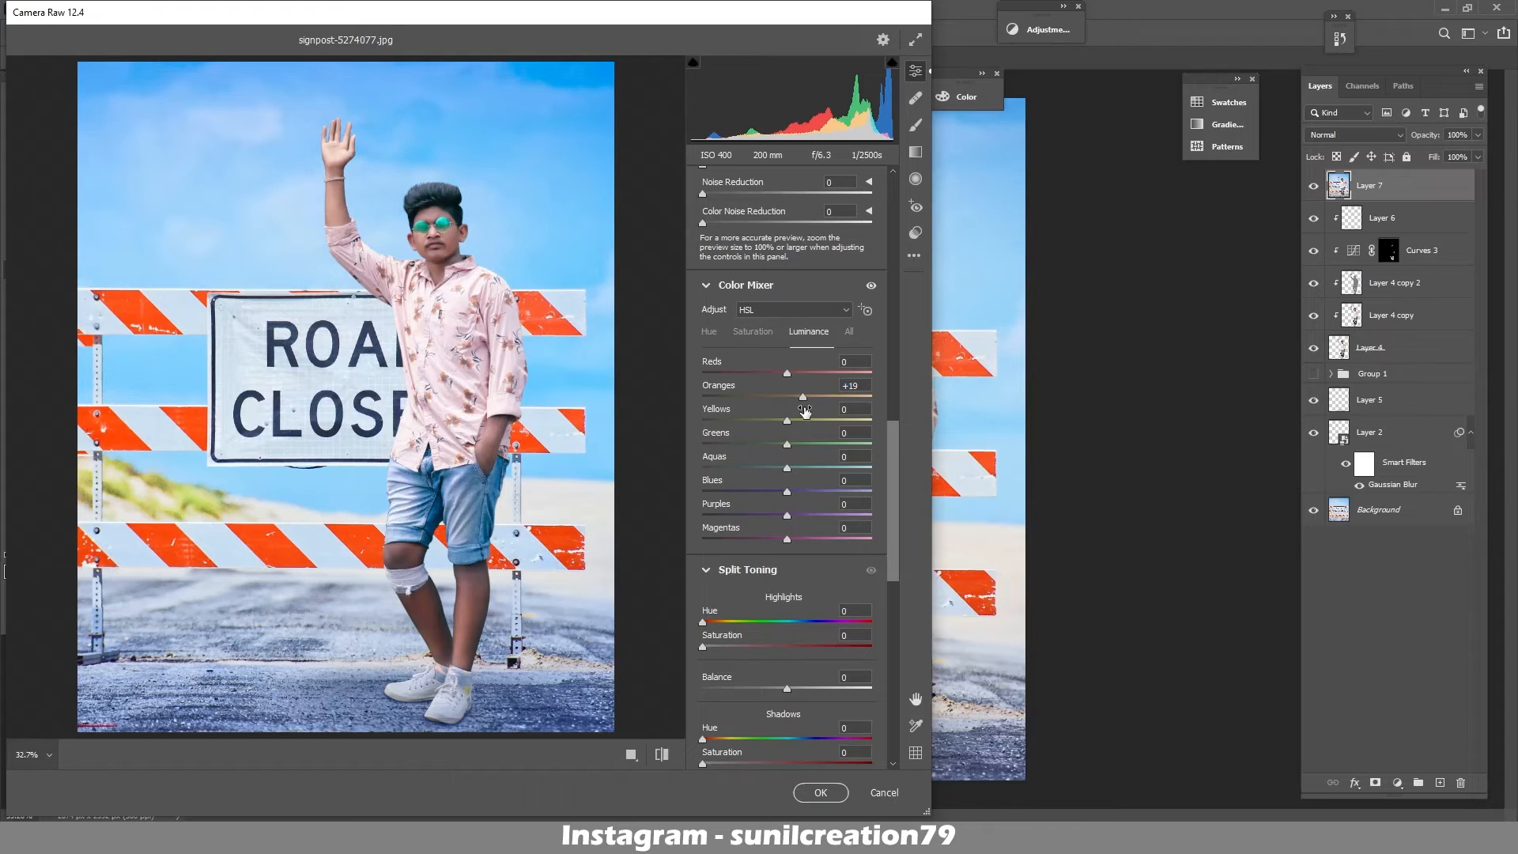
- Reduce the saturation of Aquas to -62, Blues to -19 and also Purples, and shift the hue of Blues to +4 and Purples to +5
{"action": "left_click", "coordinate": [752, 332]}
{"action": "left_click_drag", "start_coordinate": [786, 468], "coordinate": [719, 468]}
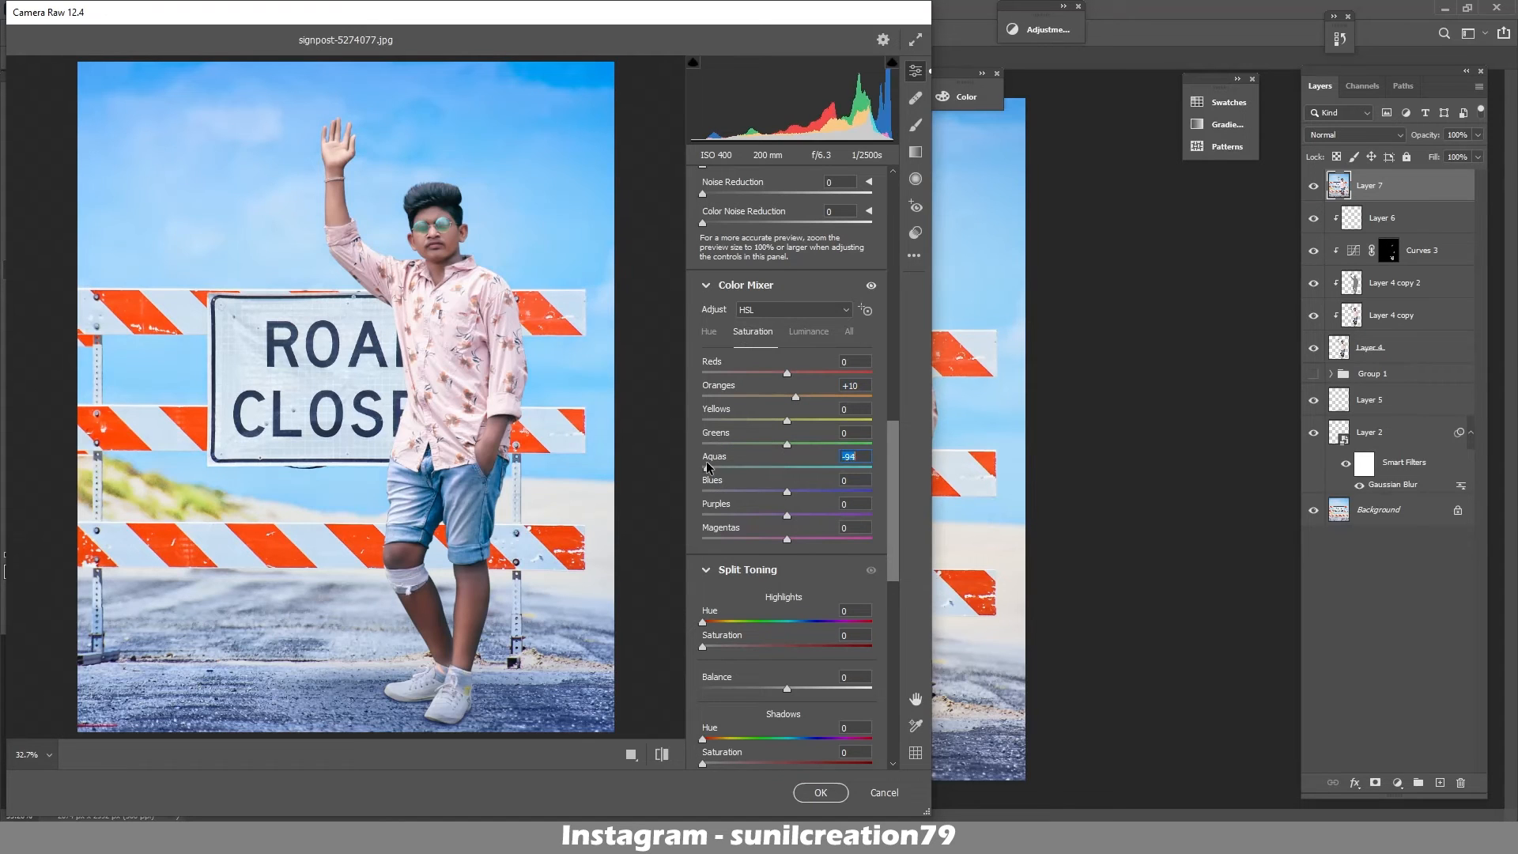
{"action": "left_click", "coordinate": [770, 491]}
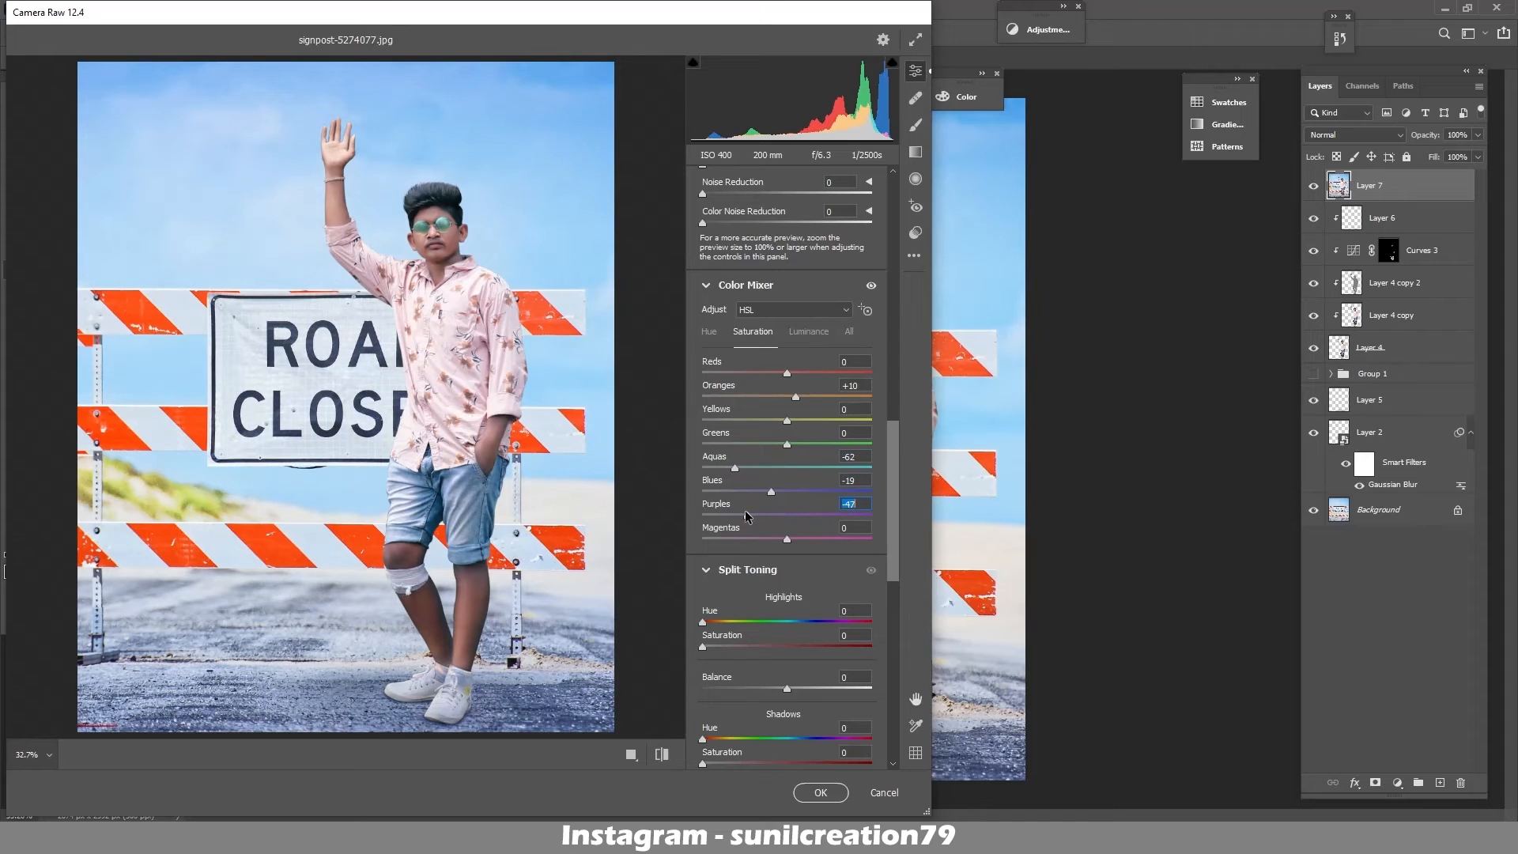
{"action": "left_click_drag", "start_coordinate": [746, 513], "coordinate": [790, 490]}
{"action": "left_click", "coordinate": [710, 332]}
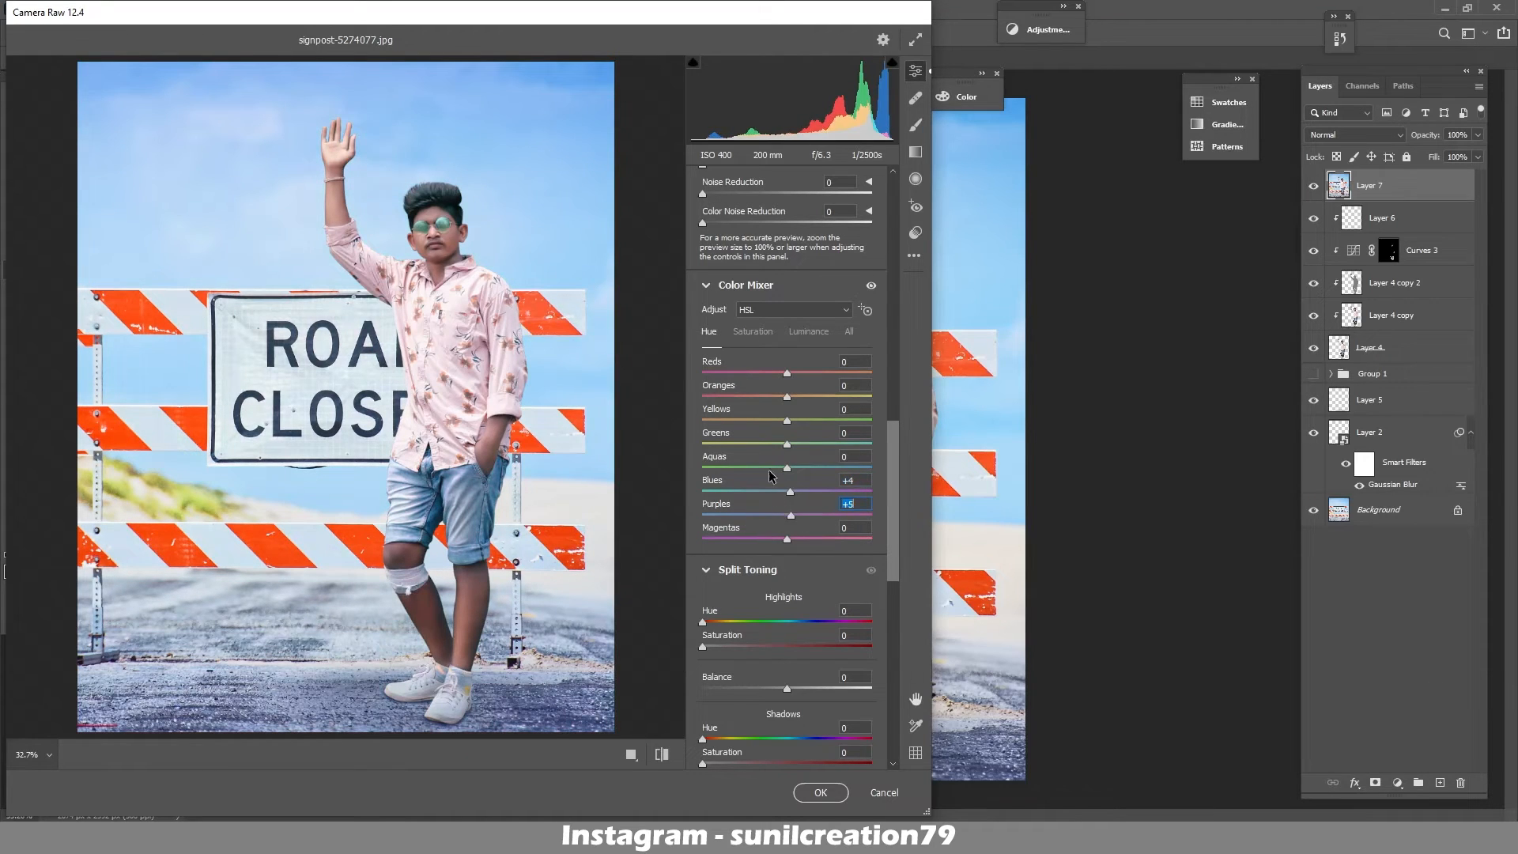
{"action": "left_click", "coordinate": [808, 331]}
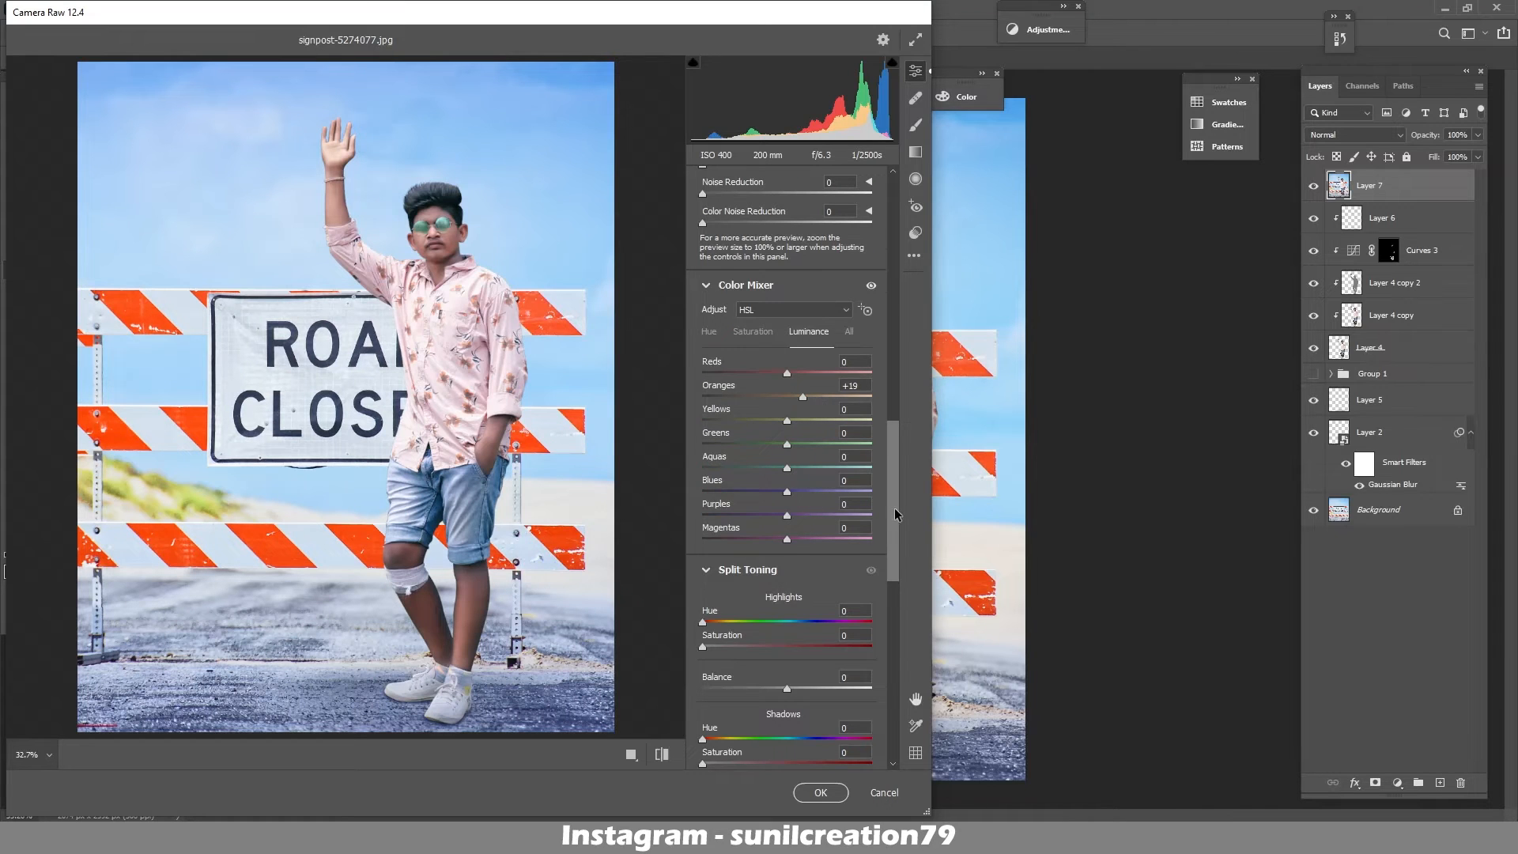
- Set the Blue Primary calibration to hue -8 and saturation +19, and apply the Camera Raw grading
{"action": "left_click_drag", "start_coordinate": [895, 514], "coordinate": [894, 692]}
{"action": "mouse_move", "coordinate": [789, 756]}
{"action": "left_mouse_down"}
{"action": "mouse_move", "coordinate": [806, 756]}
{"action": "mouse_move", "coordinate": [782, 729]}
{"action": "left_mouse_up"}
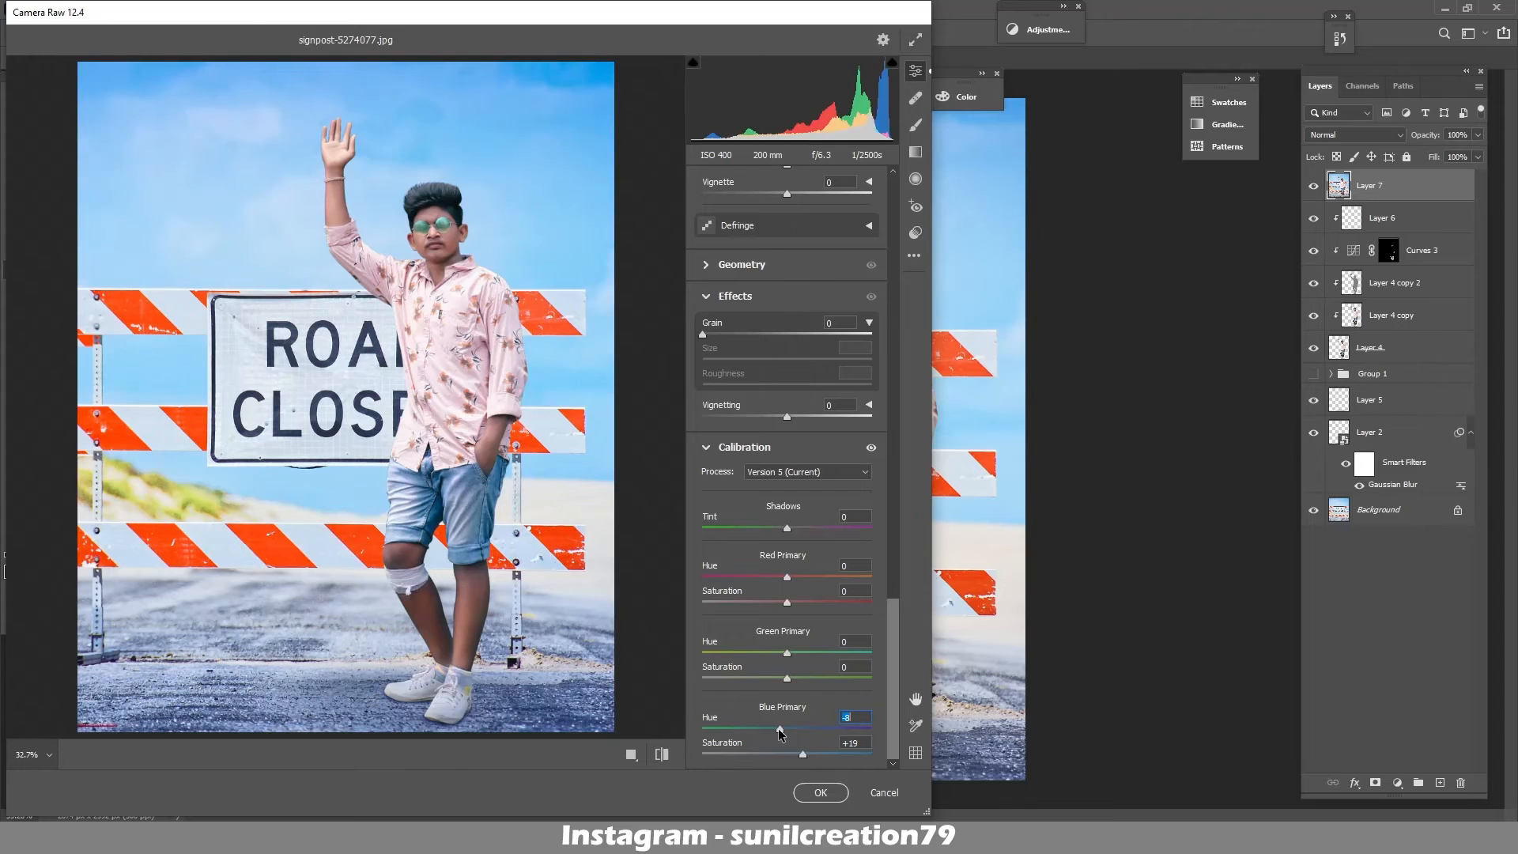
{"action": "left_click", "coordinate": [821, 793]}
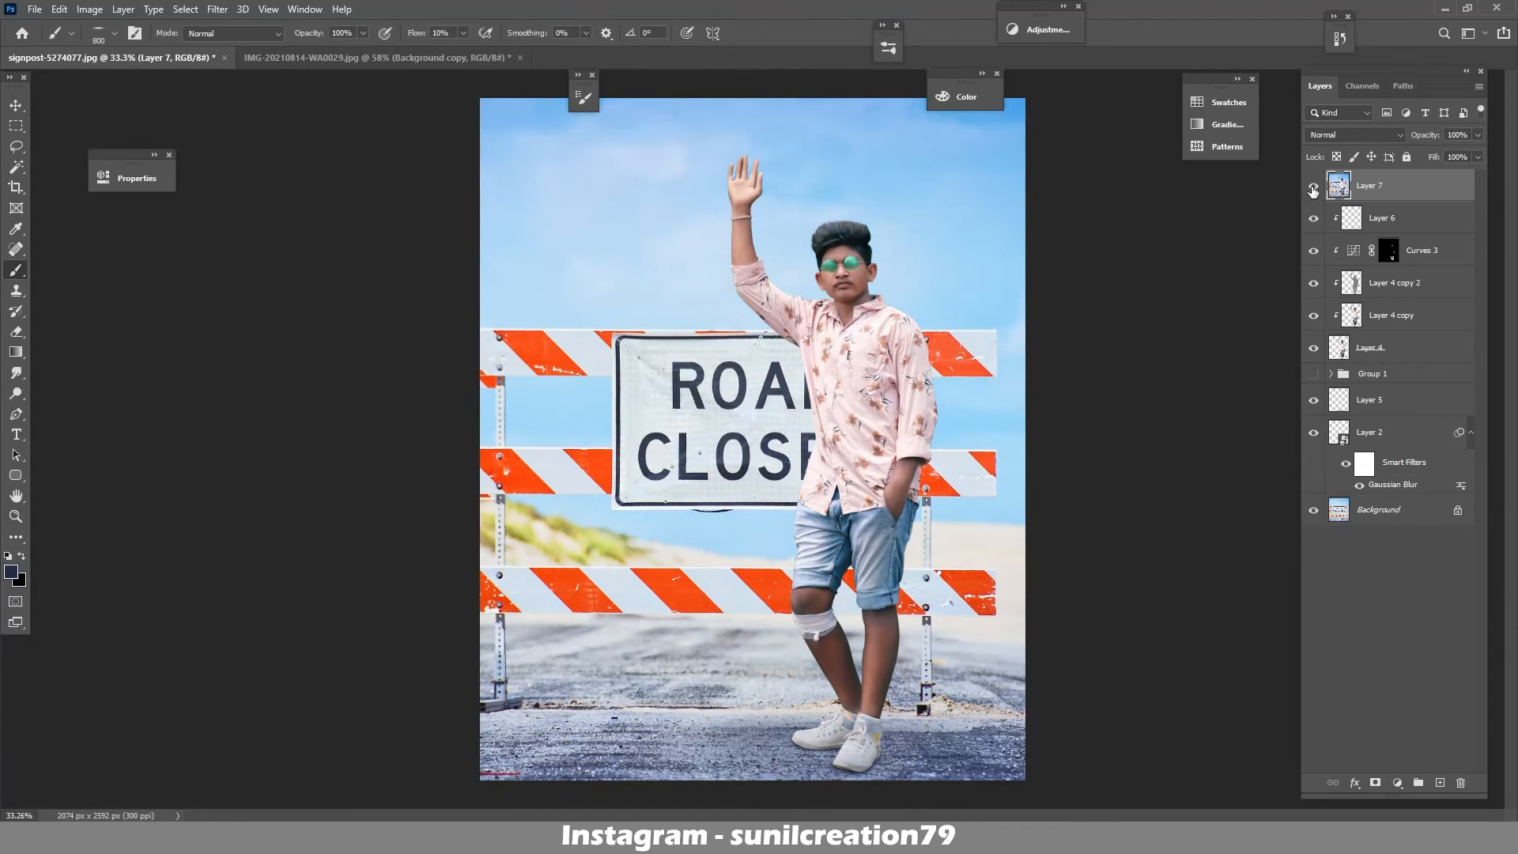
- Reopen Layer 7 in the Camera Raw Filter and set Blue Primary hue to -10, Grain to 10 and Vignetting to -15
{"action": "left_click", "coordinate": [218, 10]}
{"action": "left_click", "coordinate": [248, 106]}
{"action": "left_click_drag", "start_coordinate": [891, 552], "coordinate": [890, 637]}
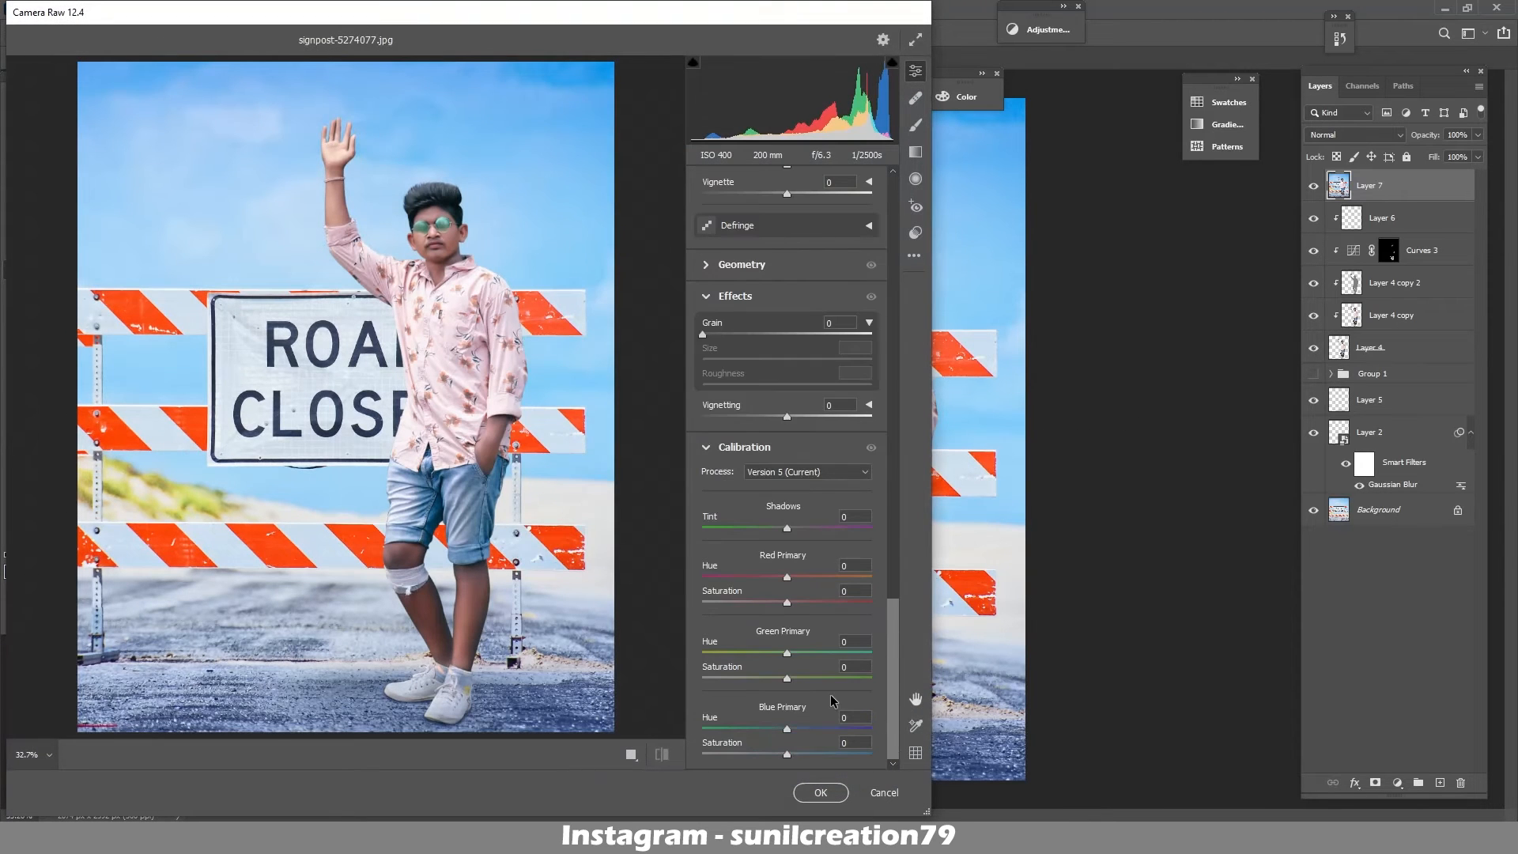
{"action": "left_click_drag", "start_coordinate": [787, 729], "coordinate": [772, 729]}
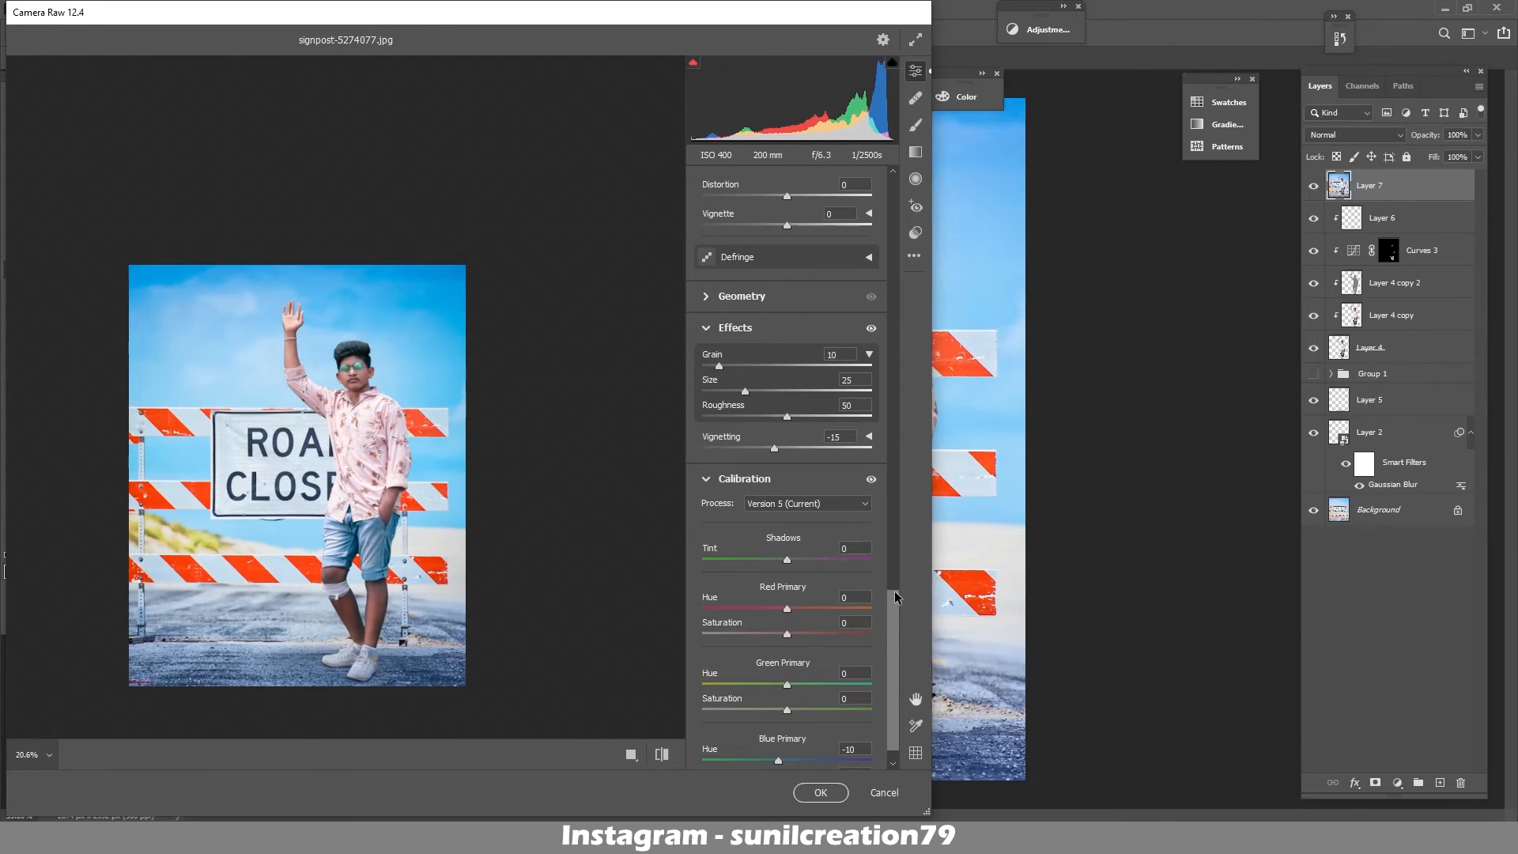
{"action": "left_click_drag", "start_coordinate": [896, 597], "coordinate": [890, 303]}
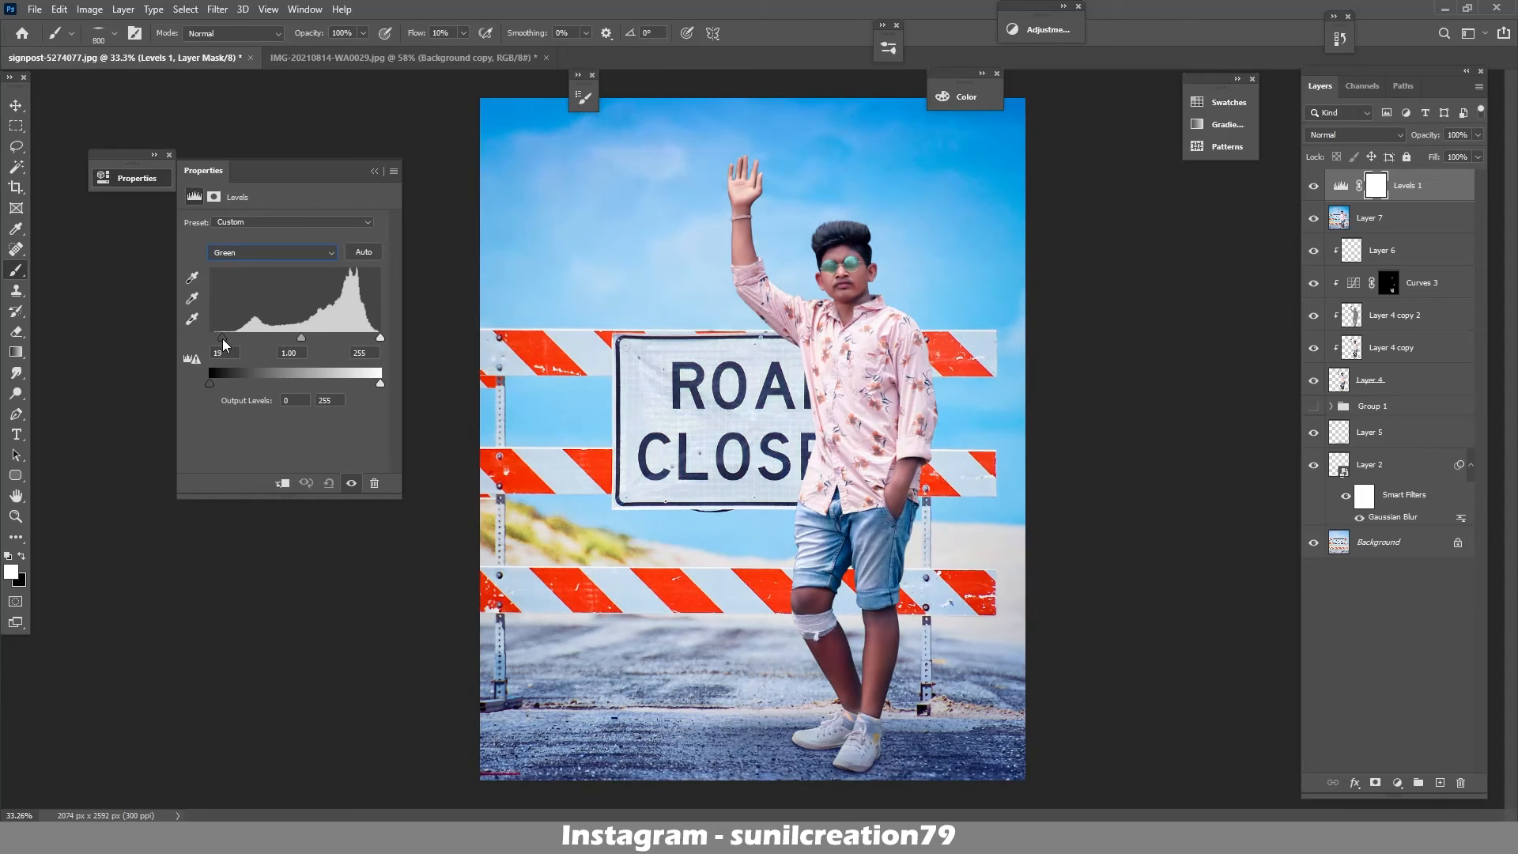
- Set the Levels 1 green channel's input levels to black 15 and white 235
{"action": "left_click_drag", "start_coordinate": [222, 338], "coordinate": [215, 340]}
{"action": "left_click_drag", "start_coordinate": [364, 340], "coordinate": [366, 340]}
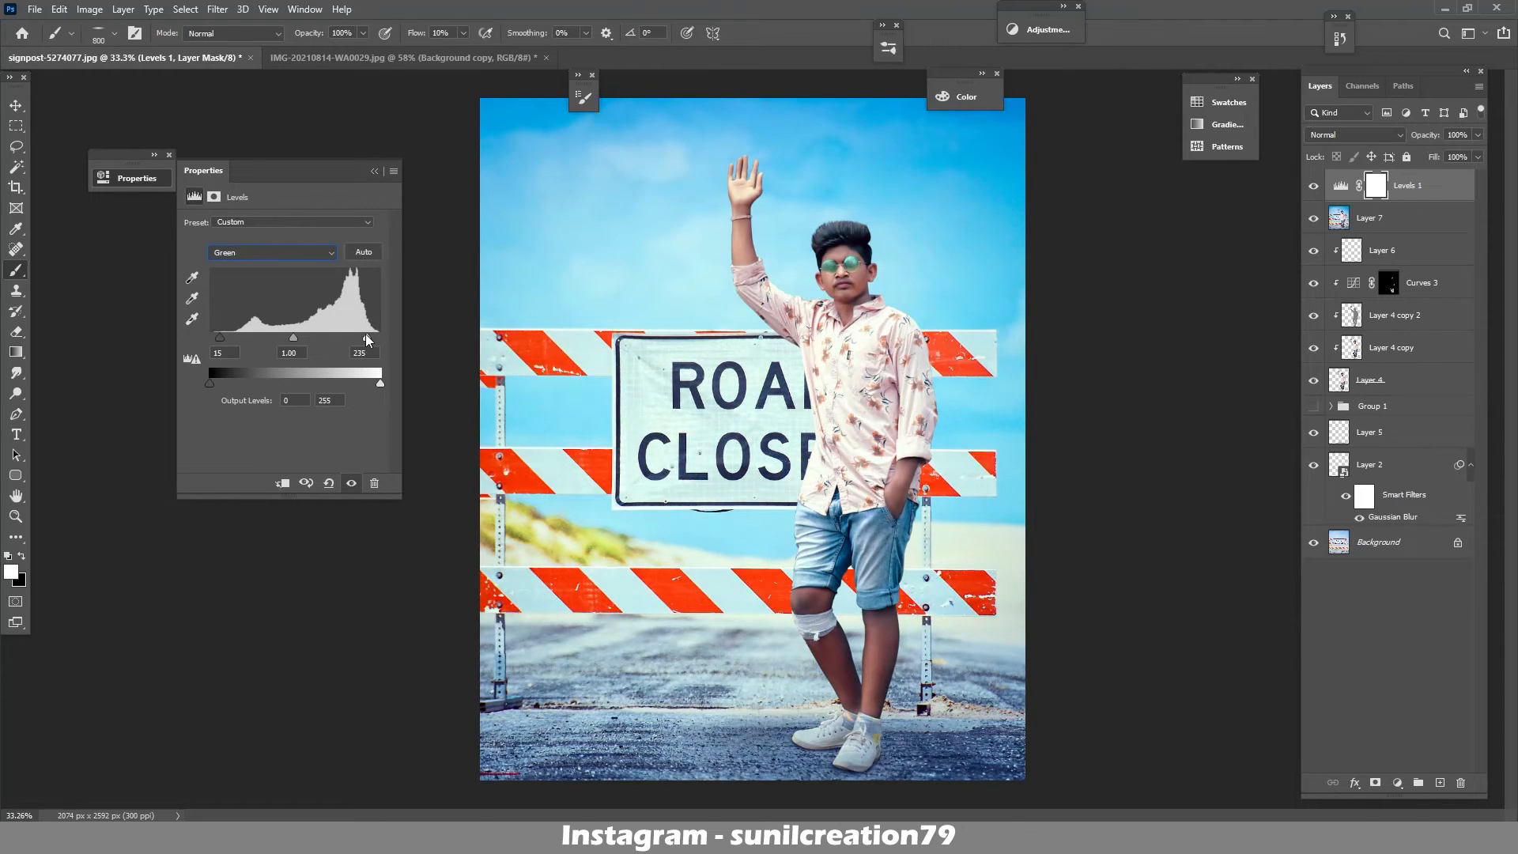
{"action": "left_click_drag", "start_coordinate": [220, 338], "coordinate": [288, 334]}
- Set the Levels 1 composite RGB input levels to black 20 and midtone 1.11
{"action": "left_click", "coordinate": [220, 253]}
{"action": "left_click", "coordinate": [222, 302]}
{"action": "left_click", "coordinate": [225, 253]}
{"action": "left_click", "coordinate": [225, 267]}
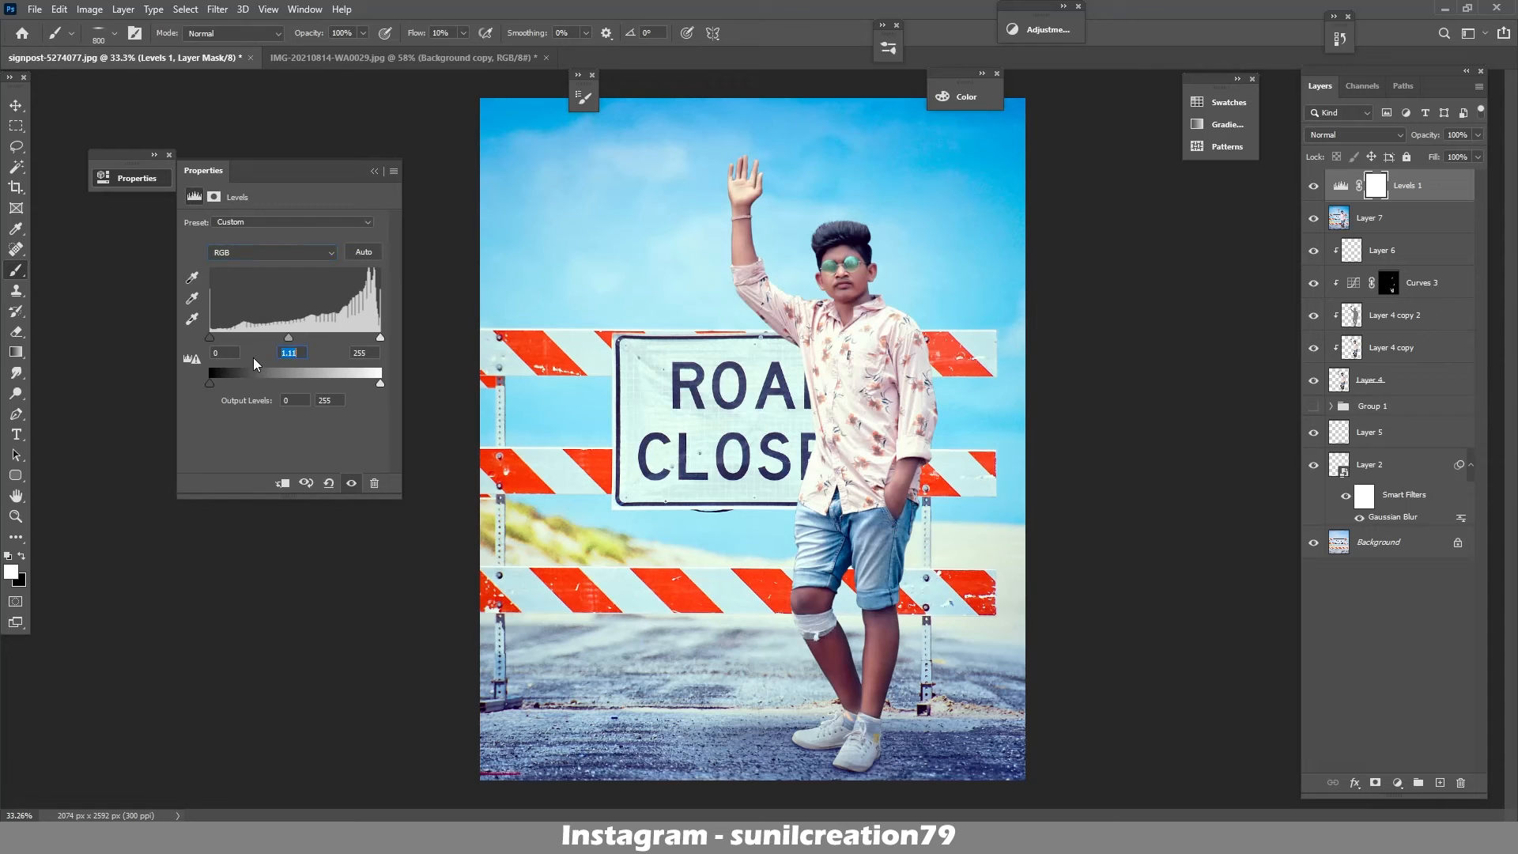
{"action": "type", "text": "1"}
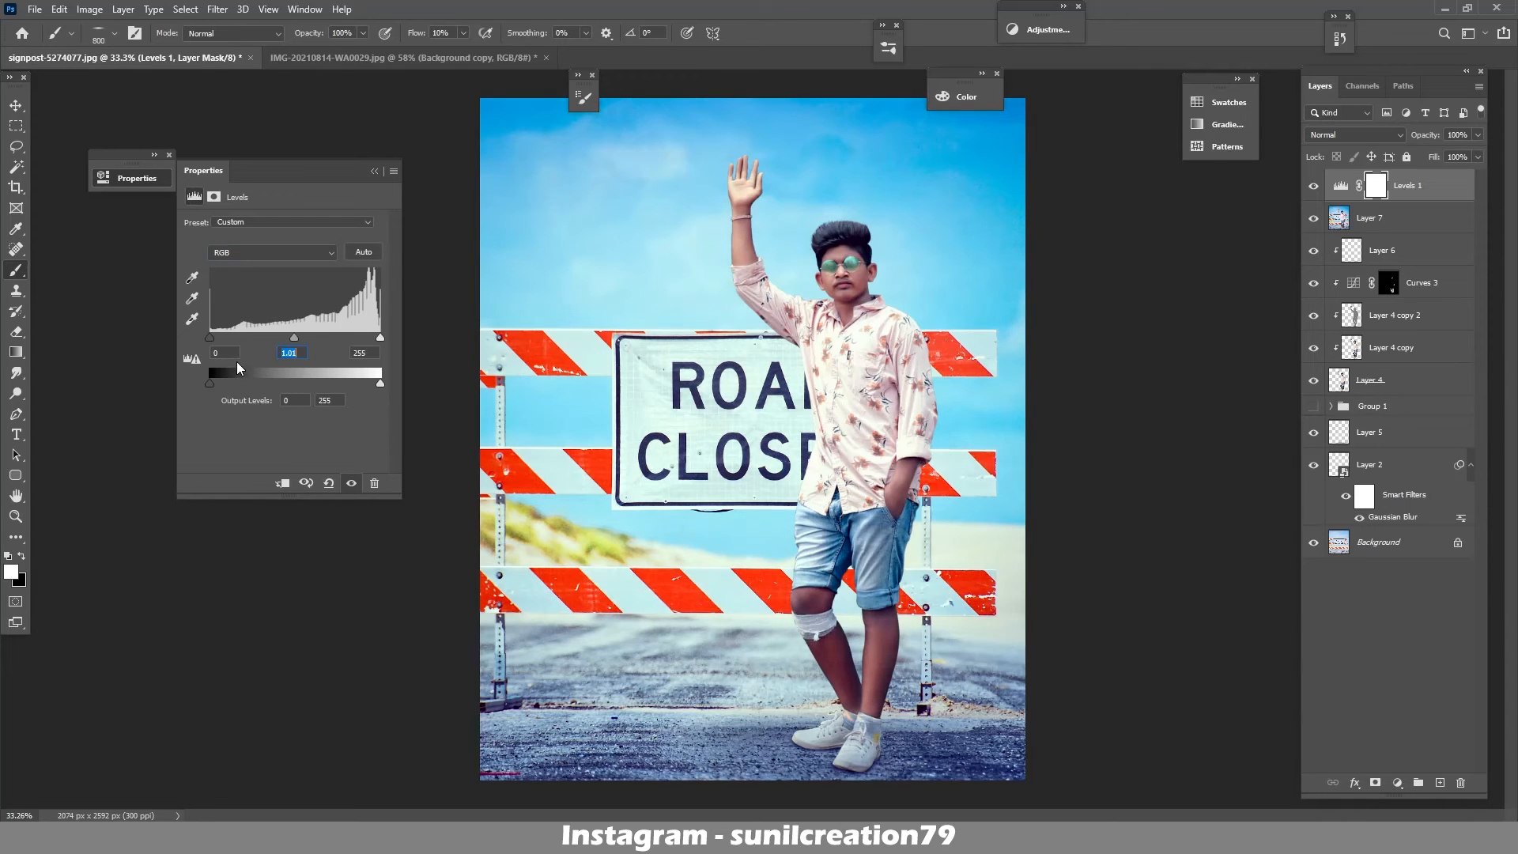
{"action": "key", "text": "shift+Up"}
{"action": "left_click_drag", "start_coordinate": [211, 338], "coordinate": [178, 336]}
{"action": "left_click_drag", "start_coordinate": [379, 338], "coordinate": [385, 336]}
{"action": "left_click_drag", "start_coordinate": [210, 337], "coordinate": [223, 338]}
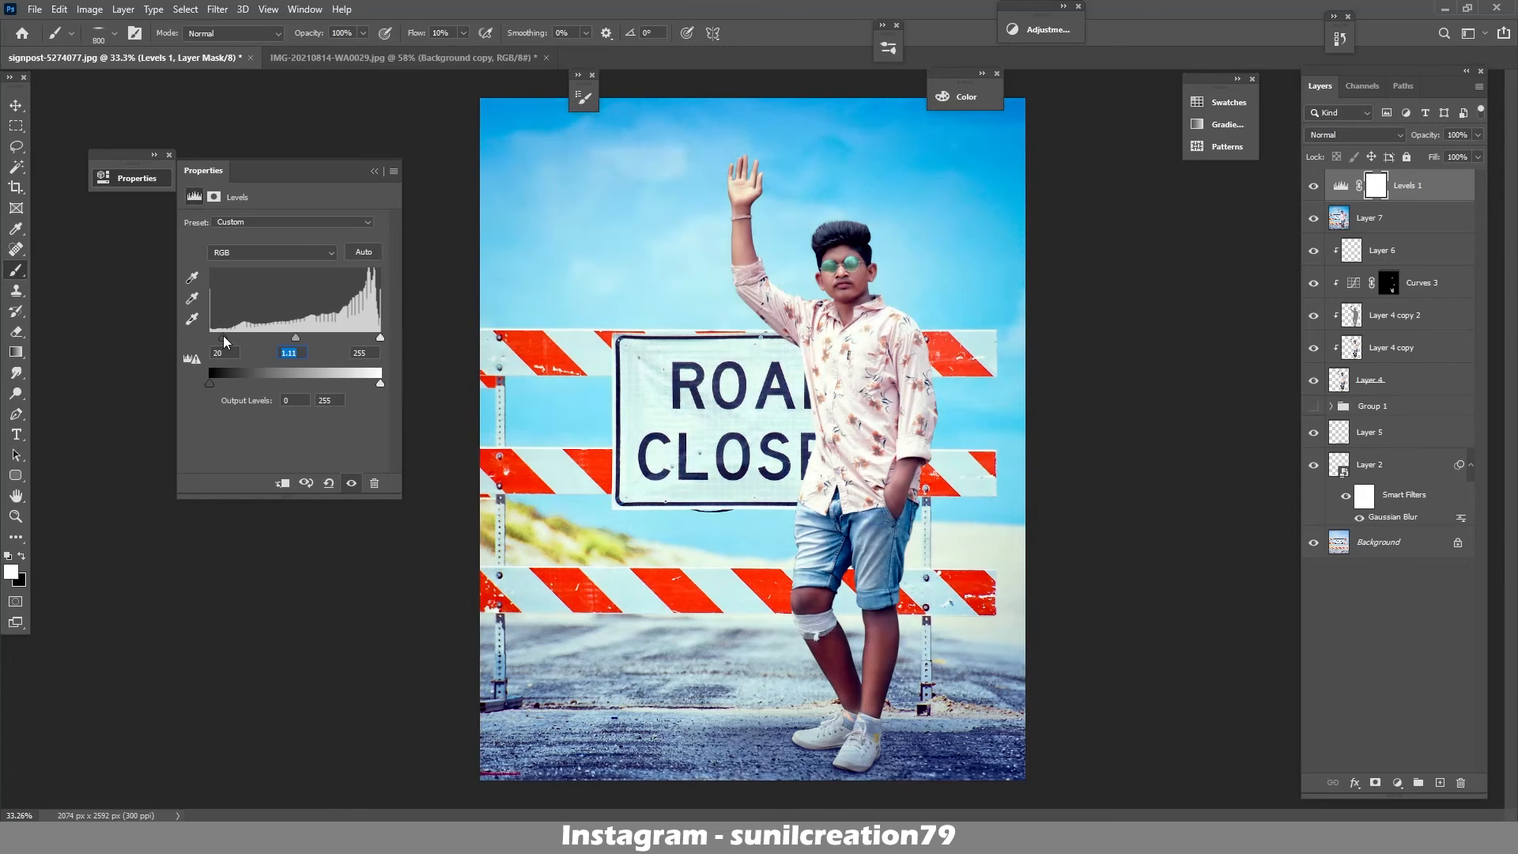
- Adjust the Levels 1 layer's opacity and compare the image with and without the adjustment
{"action": "left_click", "coordinate": [374, 171]}
{"action": "left_click", "coordinate": [1314, 187]}
{"action": "left_click", "coordinate": [1313, 187]}
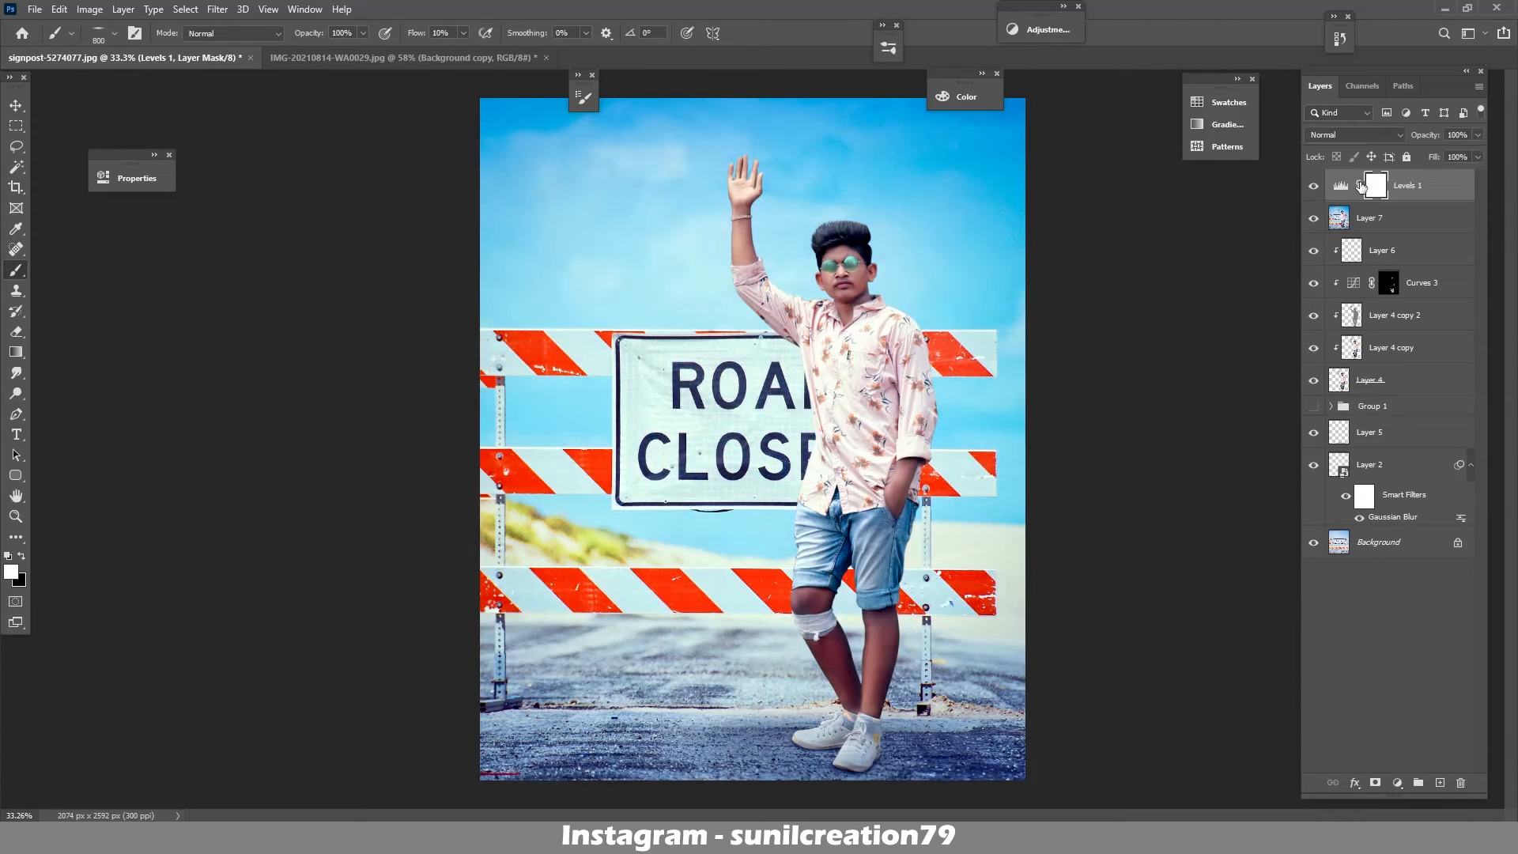
{"action": "mouse_move", "coordinate": [1428, 140]}
{"action": "left_mouse_down"}
{"action": "mouse_move", "coordinate": [1407, 152]}
{"action": "mouse_move", "coordinate": [1430, 139]}
{"action": "left_mouse_up"}
{"action": "left_click", "coordinate": [1313, 188]}
{"action": "left_click", "coordinate": [1314, 188]}
- Add a new layer above Levels 1 and choose a pale cream foreground color
{"action": "left_click", "coordinate": [1440, 783]}
{"action": "scroll", "coordinate": [554, 380], "scroll_direction": "down", "scroll_amount": 4}
{"action": "scroll", "coordinate": [655, 420], "scroll_direction": "up", "scroll_amount": 1}
{"action": "left_click", "coordinate": [11, 571]}
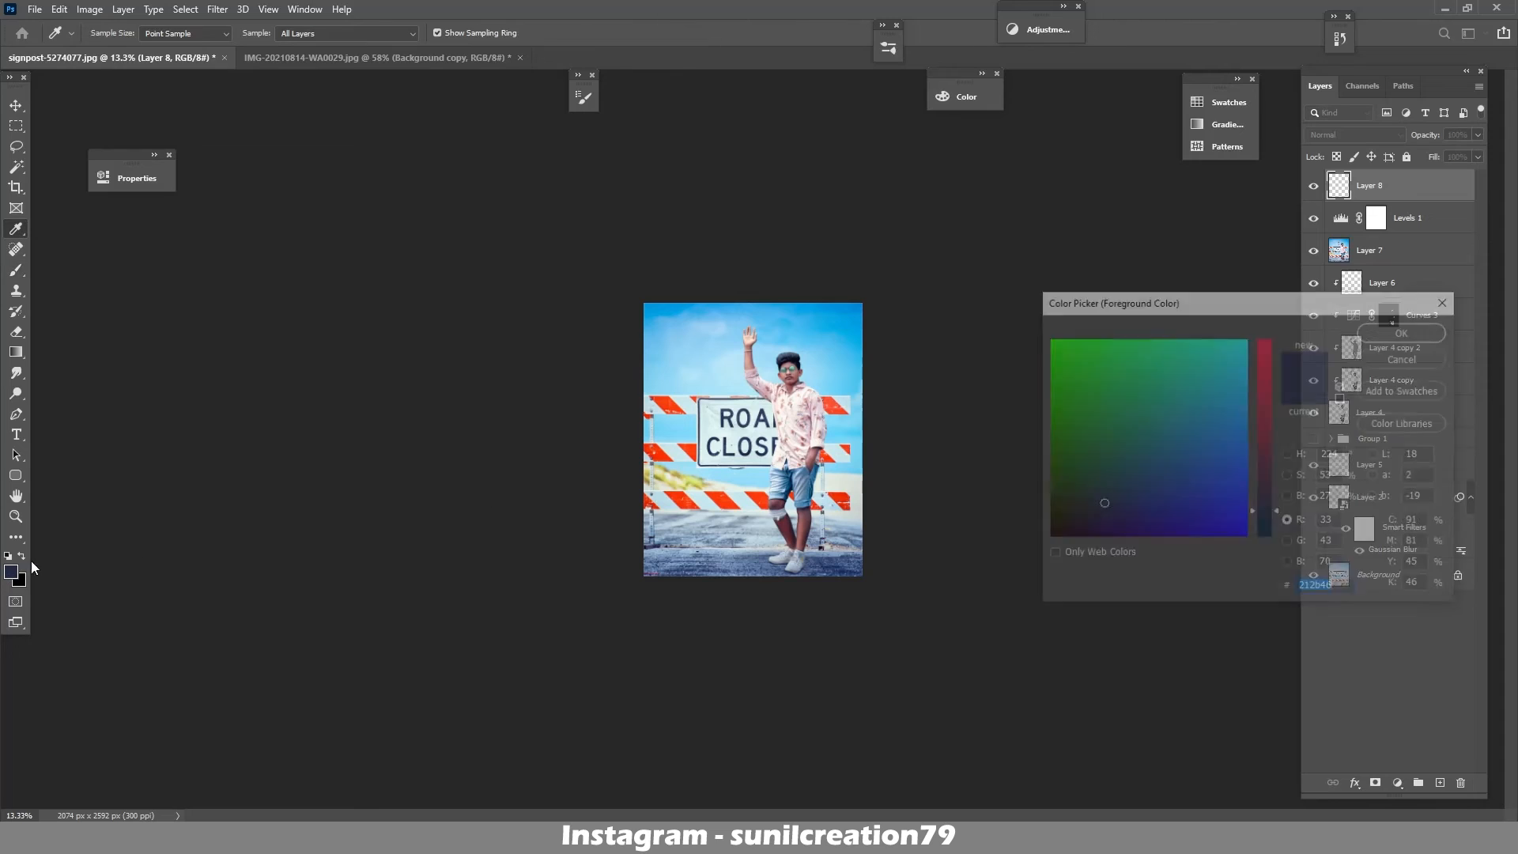
{"action": "left_click", "coordinate": [1238, 339]}
{"action": "left_click_drag", "start_coordinate": [1250, 400], "coordinate": [1252, 353]}
{"action": "left_click", "coordinate": [1227, 340]}
{"action": "left_click", "coordinate": [1391, 332]}
- Paint a pale cream glow over the picture's upper left corner with a round 3500-size brush at 100% flow
{"action": "key", "text": "b"}
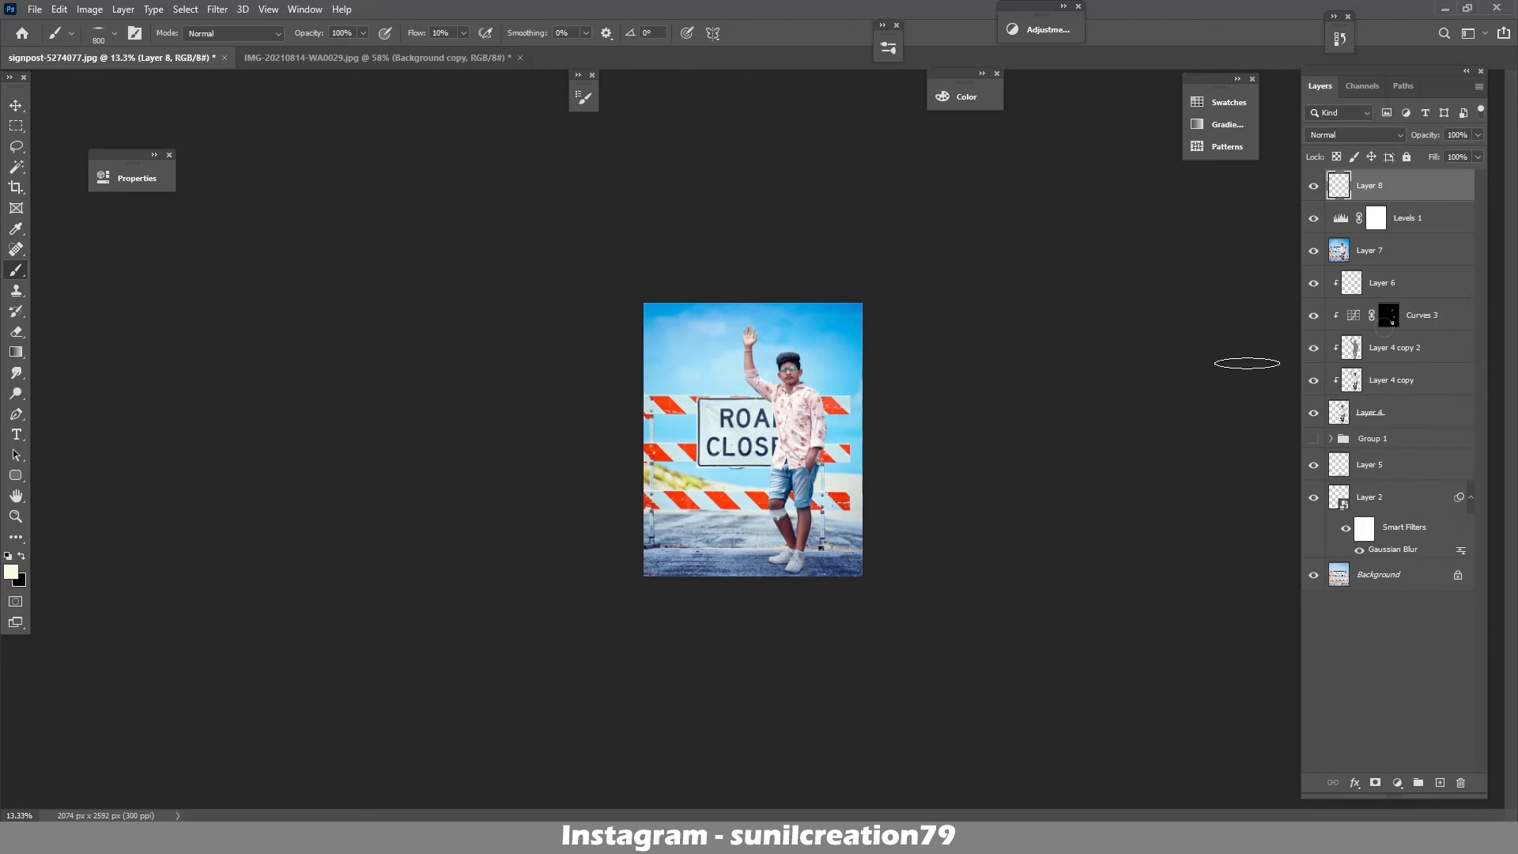
{"action": "left_click", "coordinate": [114, 33]}
{"action": "double_click", "coordinate": [117, 215]}
{"action": "type", "text": "100"}
{"action": "key", "text": "Return"}
{"action": "key", "text": "bracketright"}
{"action": "key", "text": "bracketright"}
{"action": "key", "text": "bracketright"}
{"action": "key", "text": "bracketright"}
{"action": "key", "text": "bracketright"}
{"action": "key", "text": "bracketright"}
{"action": "key", "text": "bracketright"}
{"action": "key", "text": "bracketright"}
{"action": "key", "text": "bracketright"}
{"action": "key", "text": "bracketright"}
{"action": "key", "text": "bracketright"}
{"action": "key", "text": "bracketright"}
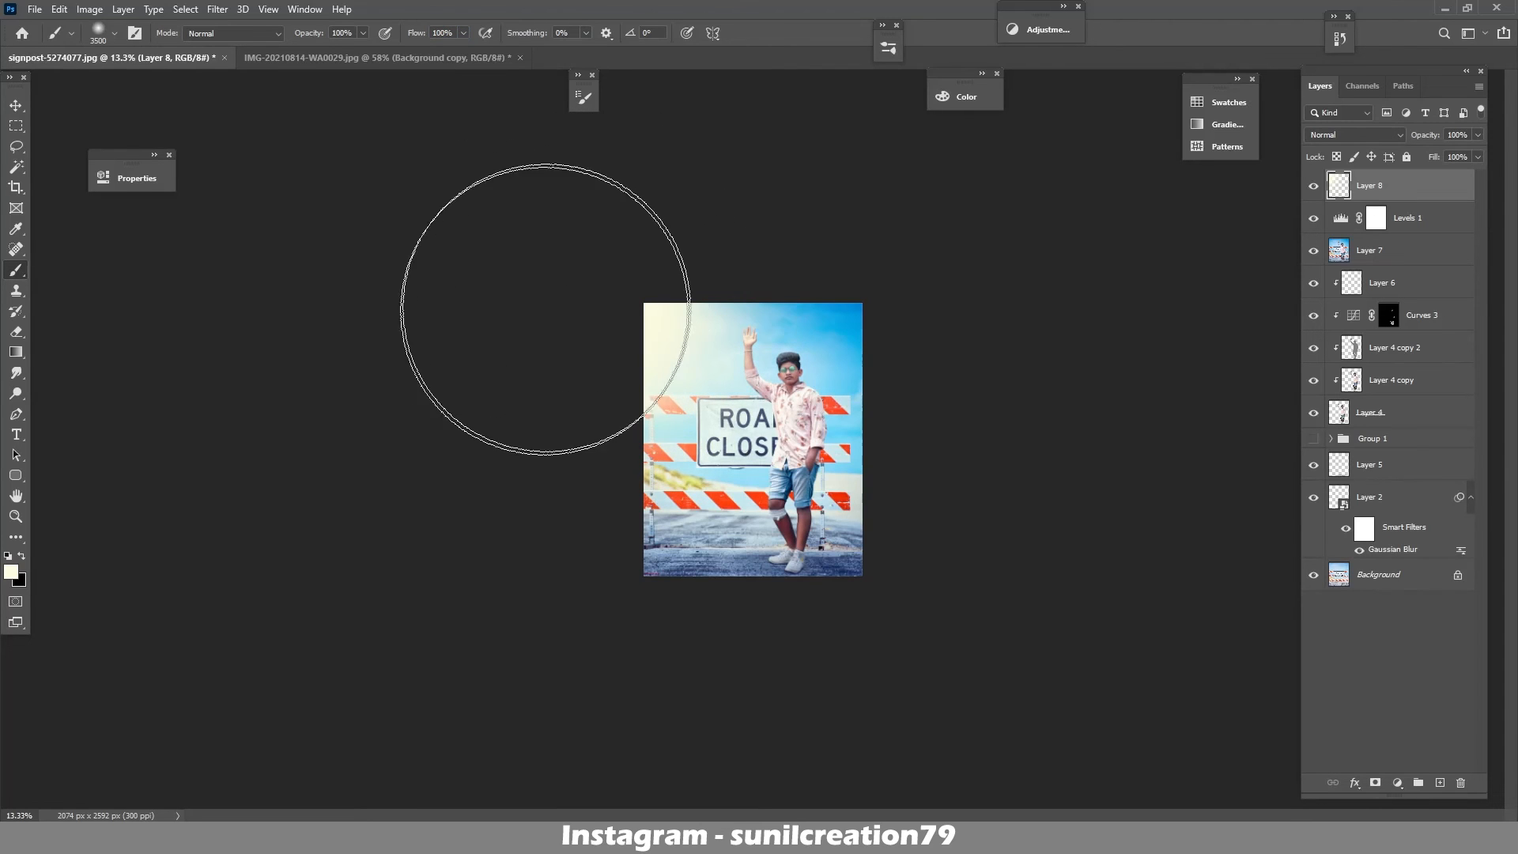
- Set Layer 8's blend mode to Screen and its opacity to 30%, and compare the image with and without the glow
{"action": "key", "text": "z"}
{"action": "left_click_drag", "start_coordinate": [771, 361], "coordinate": [794, 348]}
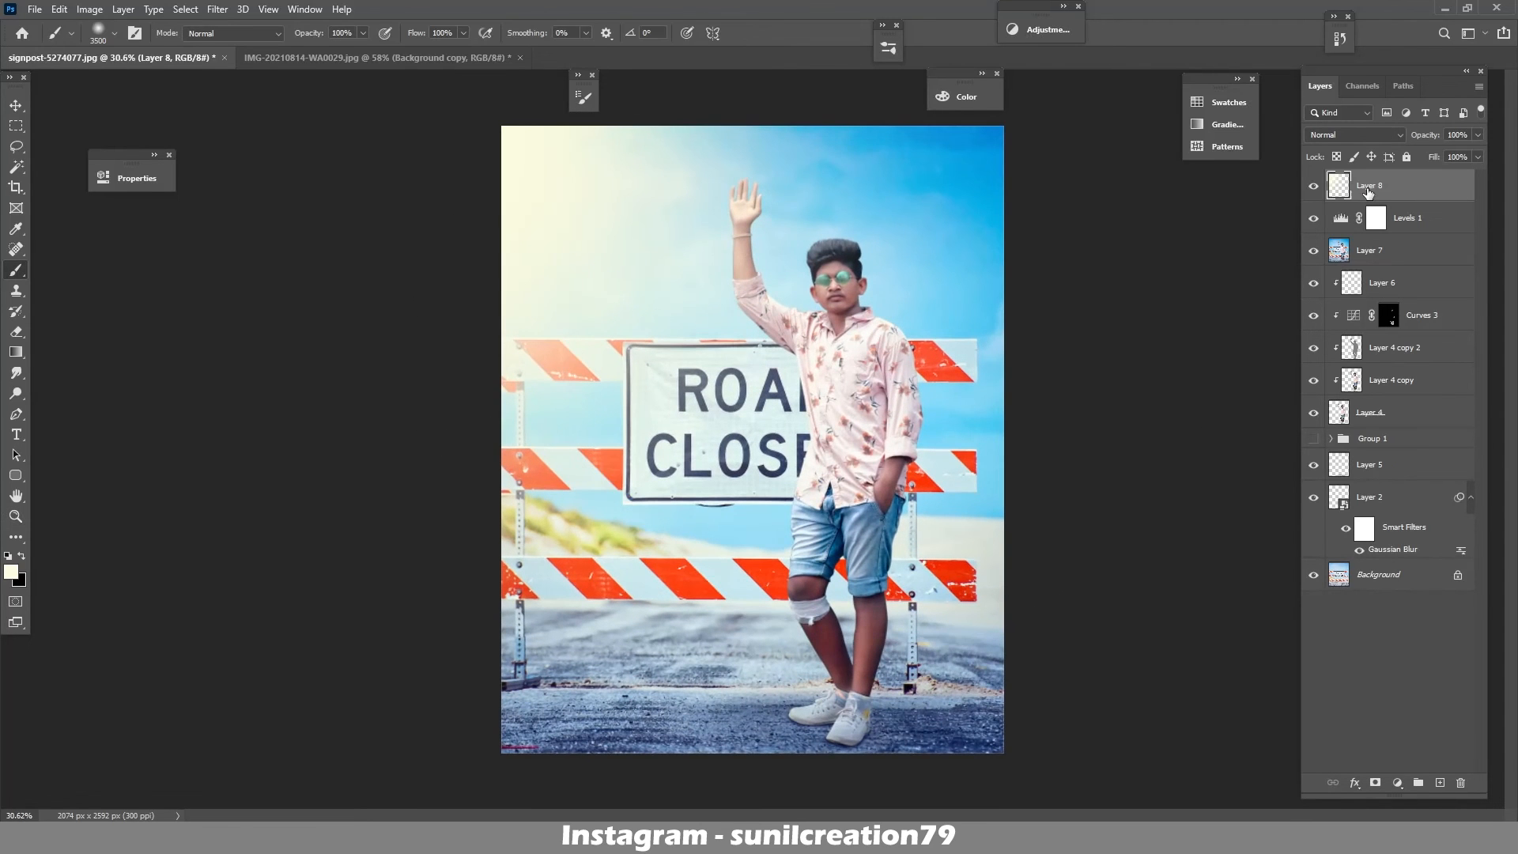
{"action": "left_click", "coordinate": [1333, 136]}
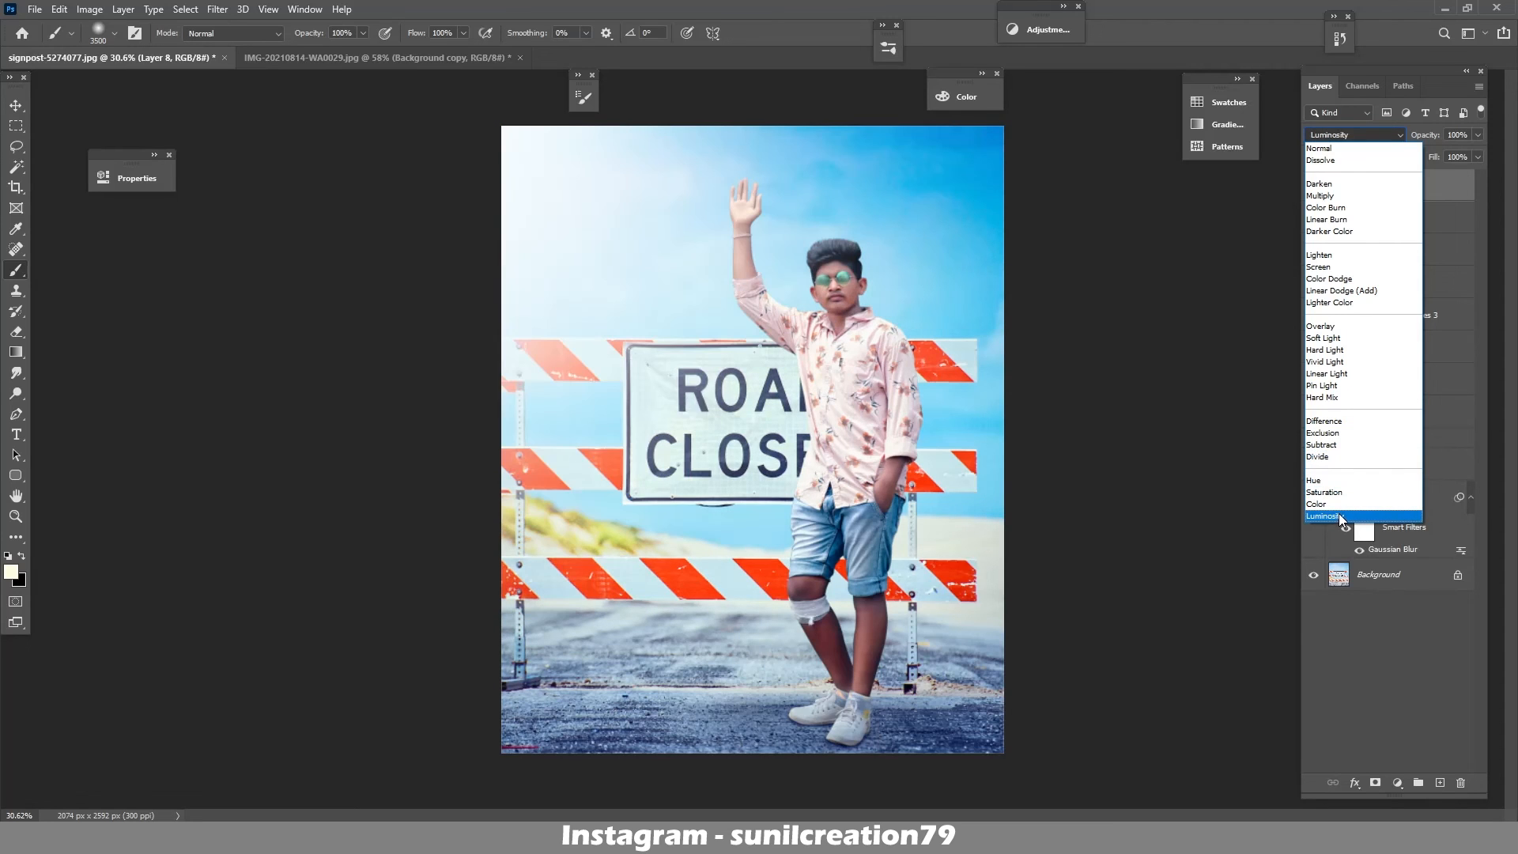
{"action": "left_click", "coordinate": [1328, 268]}
{"action": "left_click_drag", "start_coordinate": [1435, 139], "coordinate": [1435, 140]}
{"action": "left_click", "coordinate": [1313, 186]}
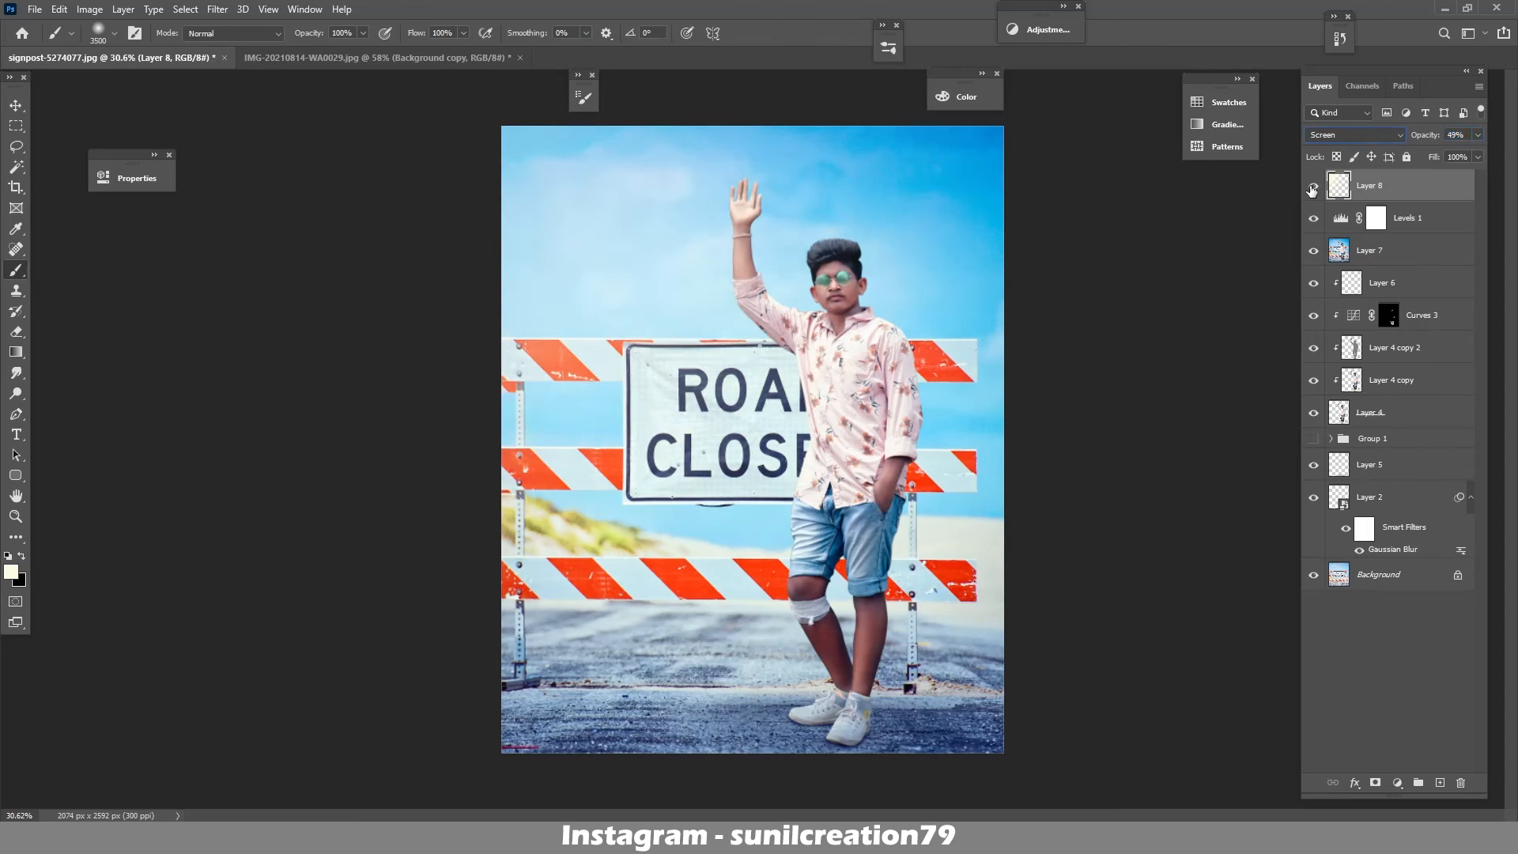
{"action": "left_click", "coordinate": [1314, 186]}
{"action": "left_click_drag", "start_coordinate": [1436, 135], "coordinate": [1433, 135]}
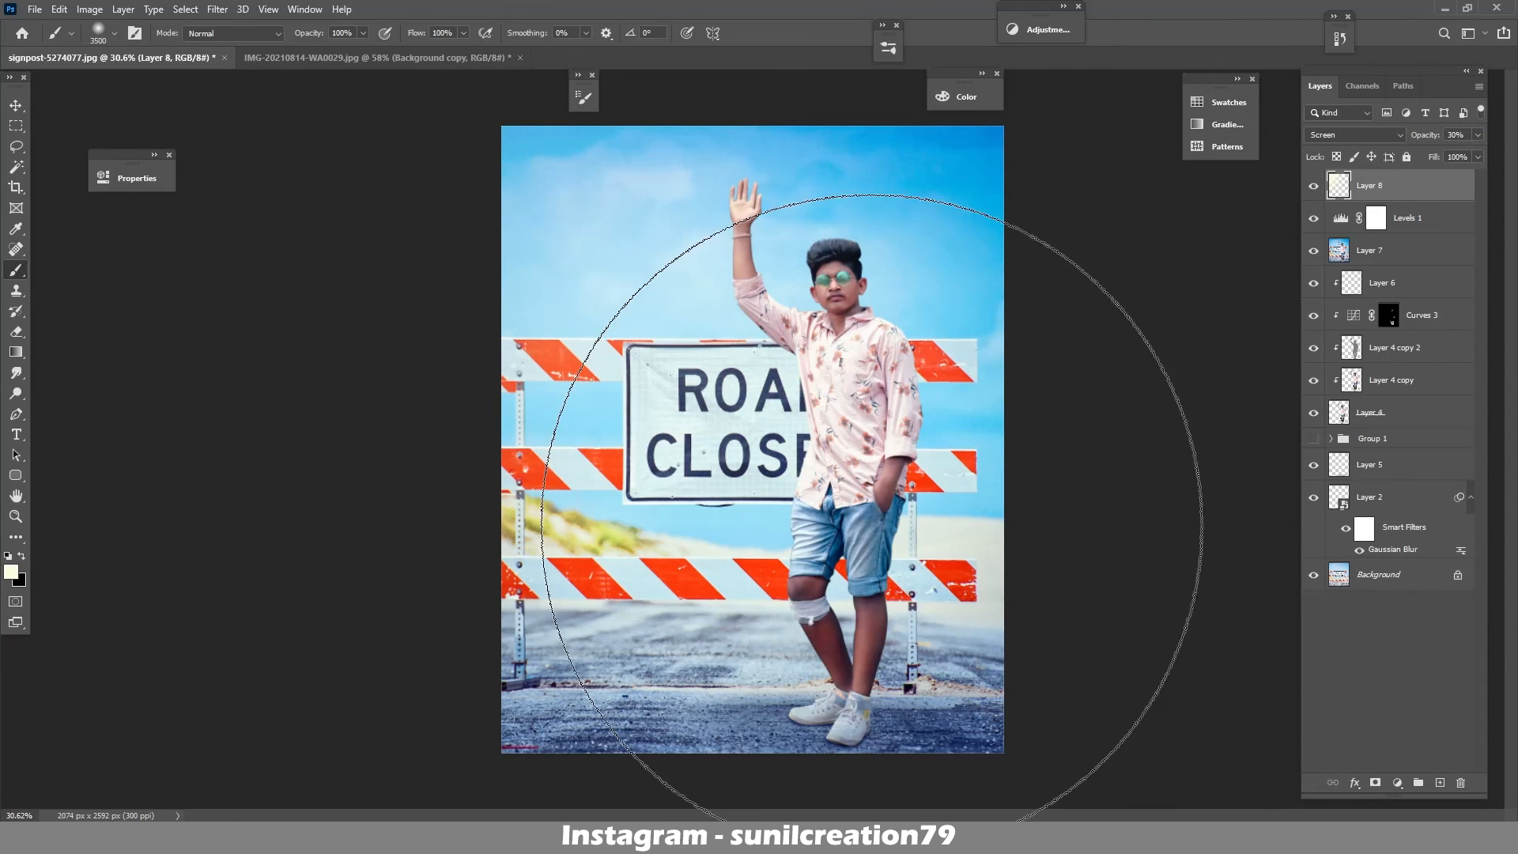
- Load the man's outline as a selection and, on a new top layer, paint pale cream over his legs with an 80-size brush at 2% flow
{"action": "left_click", "coordinate": [1342, 385], "text": "ctrl"}
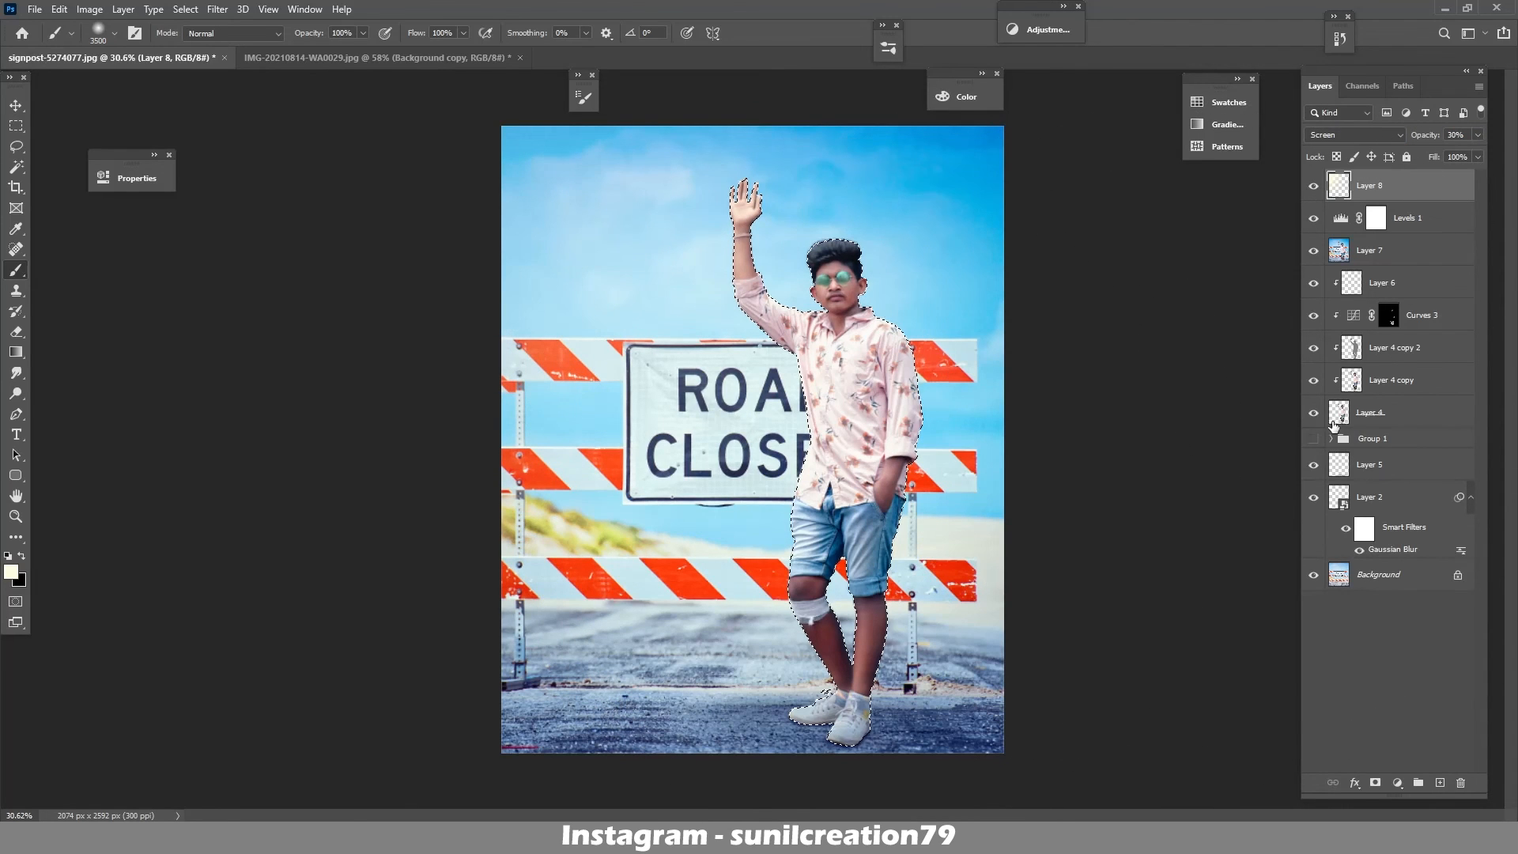
{"action": "left_click", "coordinate": [1440, 783]}
{"action": "key", "text": "z"}
{"action": "left_click_drag", "start_coordinate": [844, 650], "coordinate": [902, 649]}
{"action": "key", "text": "b"}
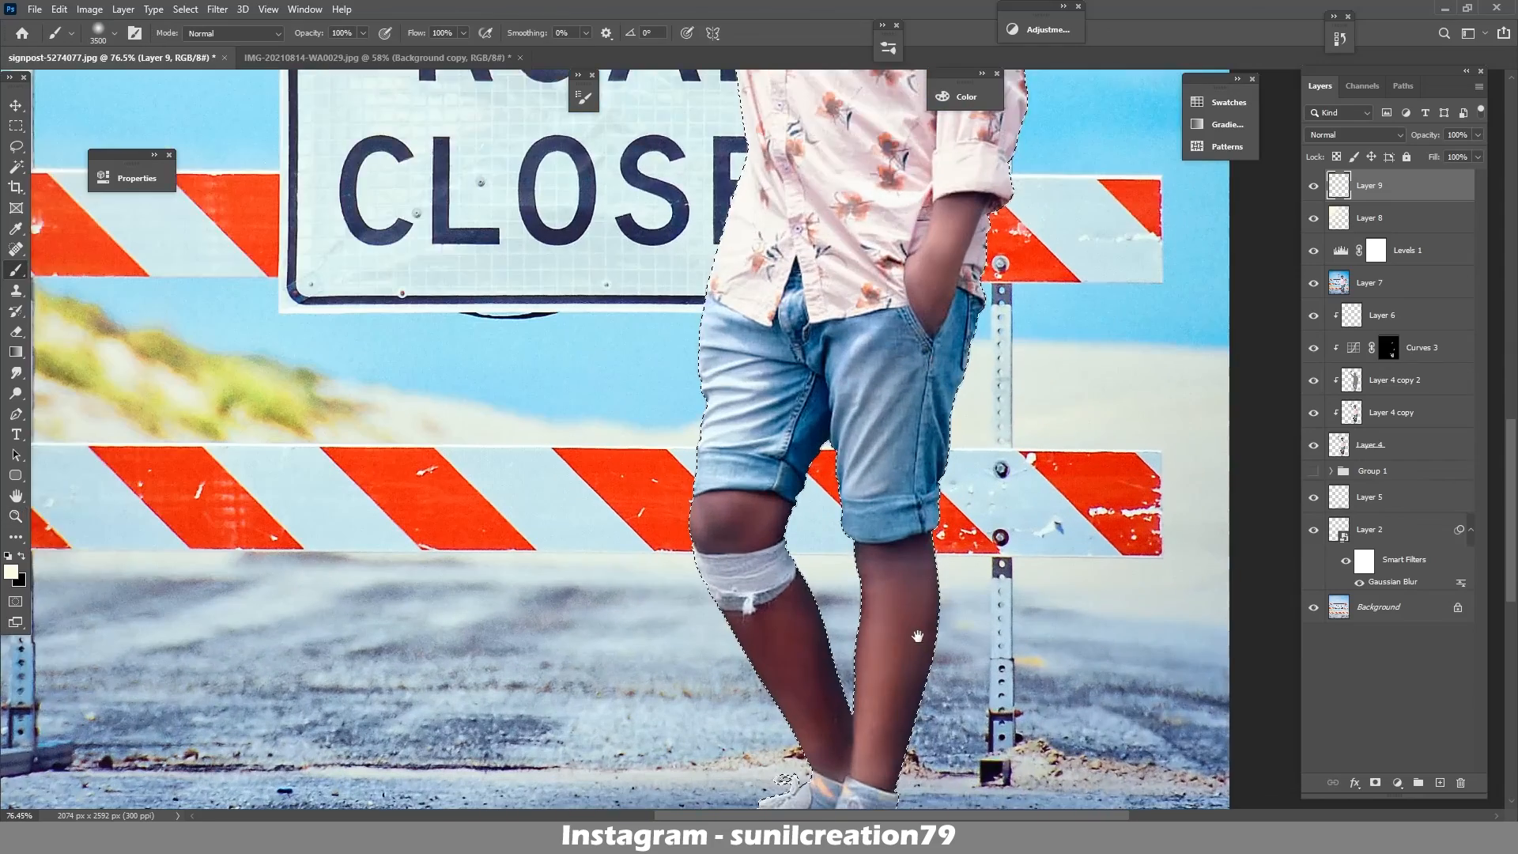
{"action": "scroll", "coordinate": [744, 475], "scroll_direction": "down", "scroll_amount": 2}
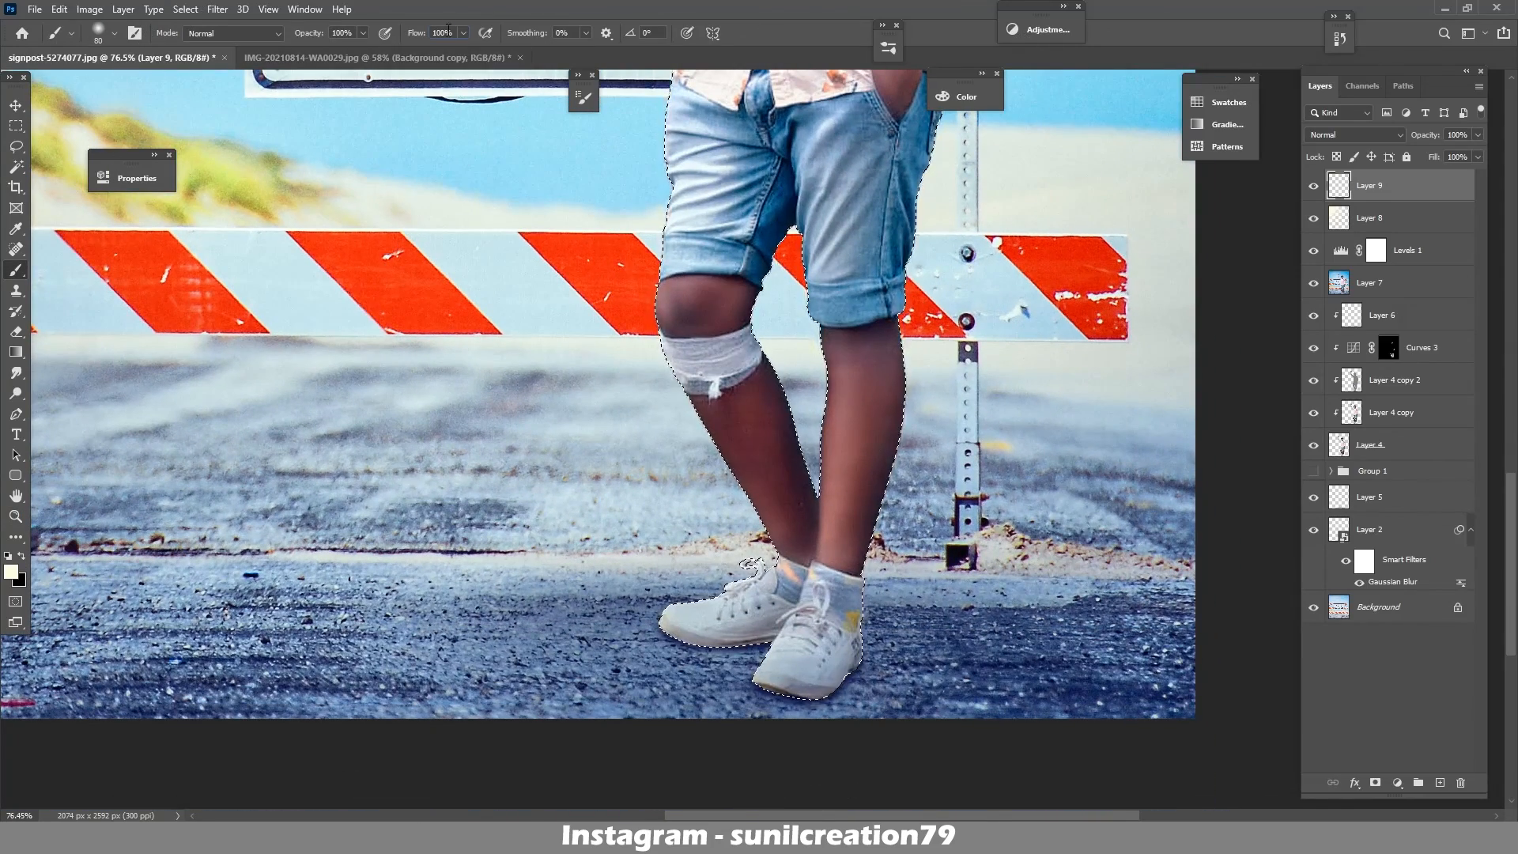
{"action": "left_click_drag", "start_coordinate": [421, 34], "coordinate": [399, 36]}
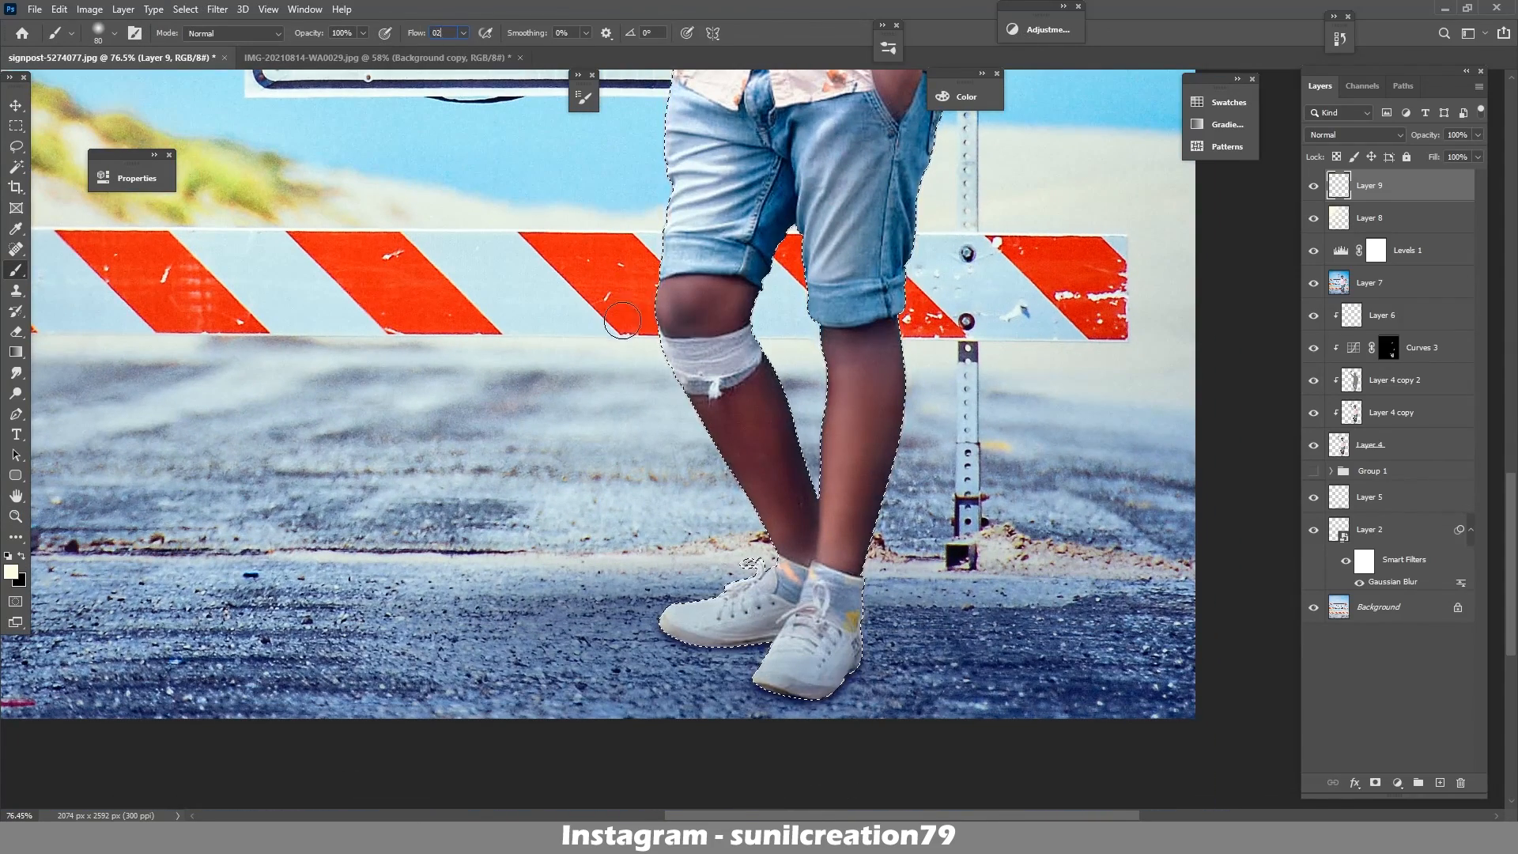
{"action": "mouse_move", "coordinate": [799, 544]}
{"action": "left_mouse_down"}
{"action": "mouse_move", "coordinate": [875, 332]}
{"action": "mouse_move", "coordinate": [888, 427]}
{"action": "mouse_move", "coordinate": [779, 521]}
{"action": "mouse_move", "coordinate": [729, 295]}
{"action": "left_mouse_up"}
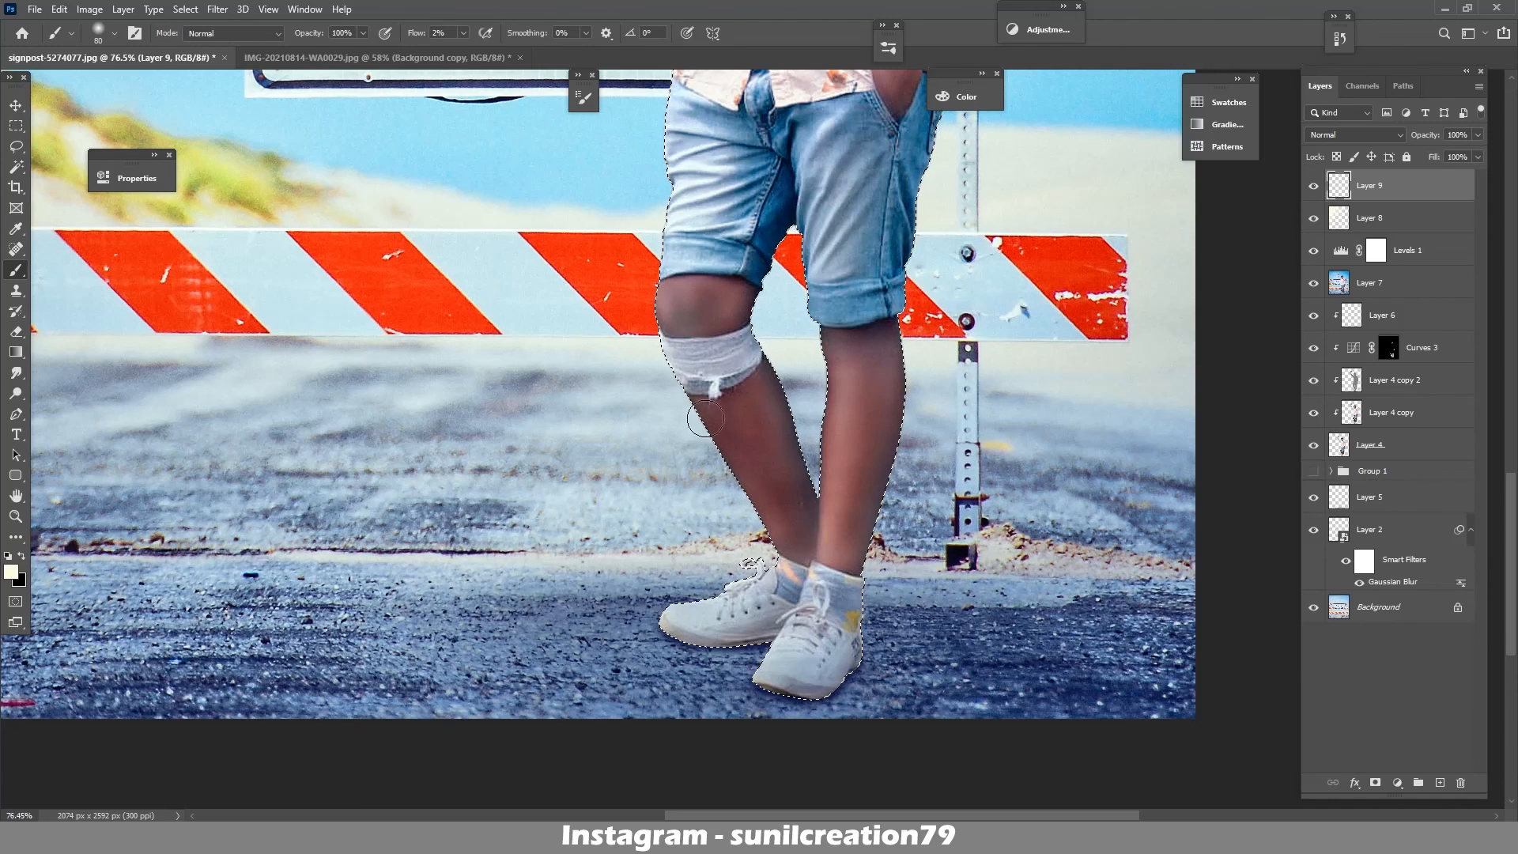
{"action": "scroll", "coordinate": [925, 349], "scroll_direction": "up", "scroll_amount": 5}
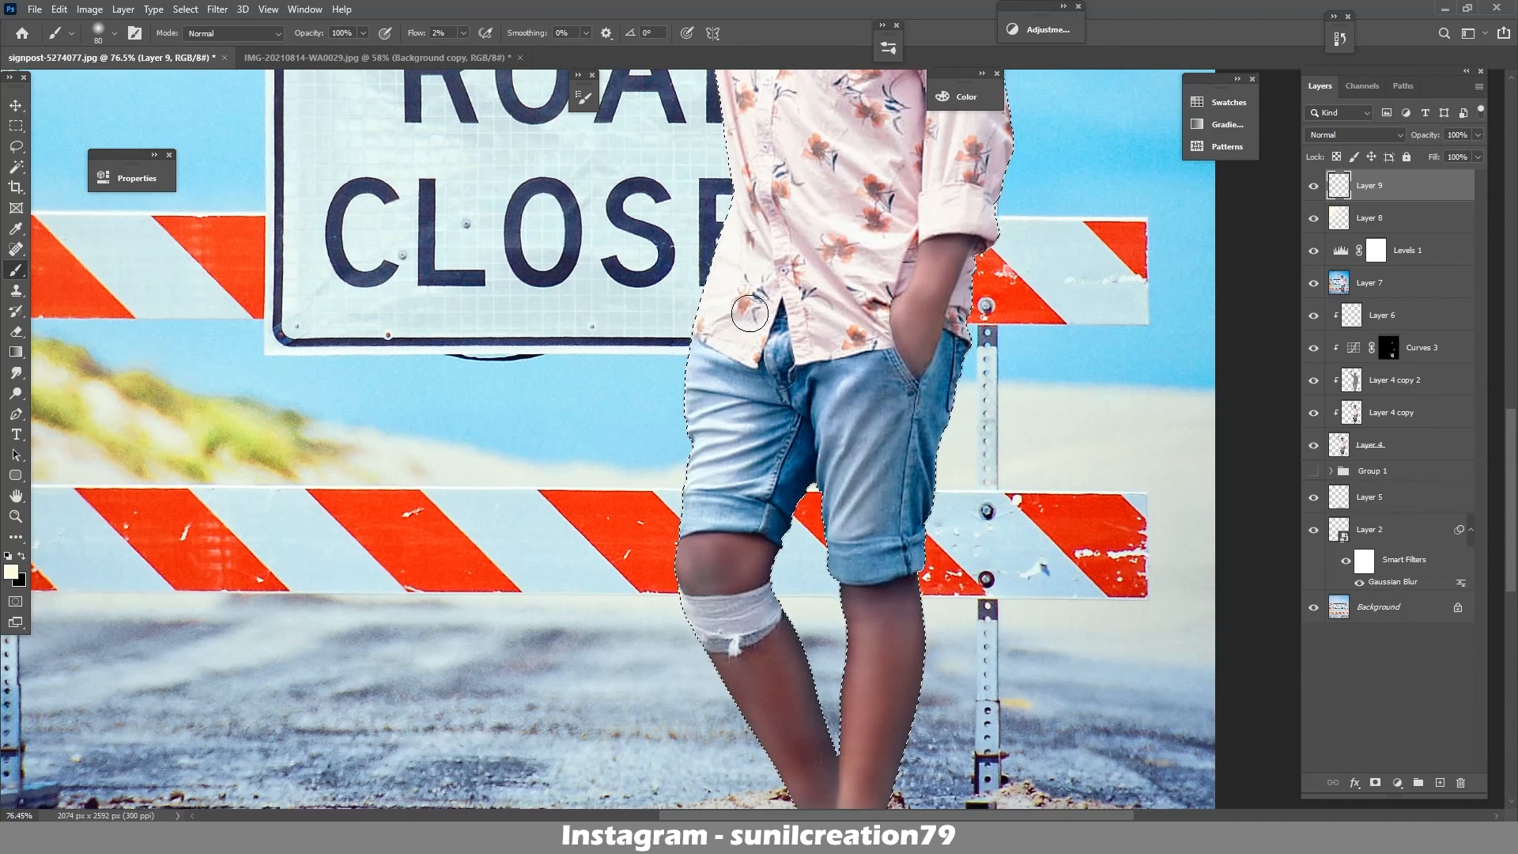
- Clear the selection, lower Layer 9's opacity to 45% and compare the image with and without it
{"action": "key", "text": "ctrl+0"}
{"action": "left_click", "coordinate": [1314, 185]}
{"action": "left_click", "coordinate": [1314, 185]}
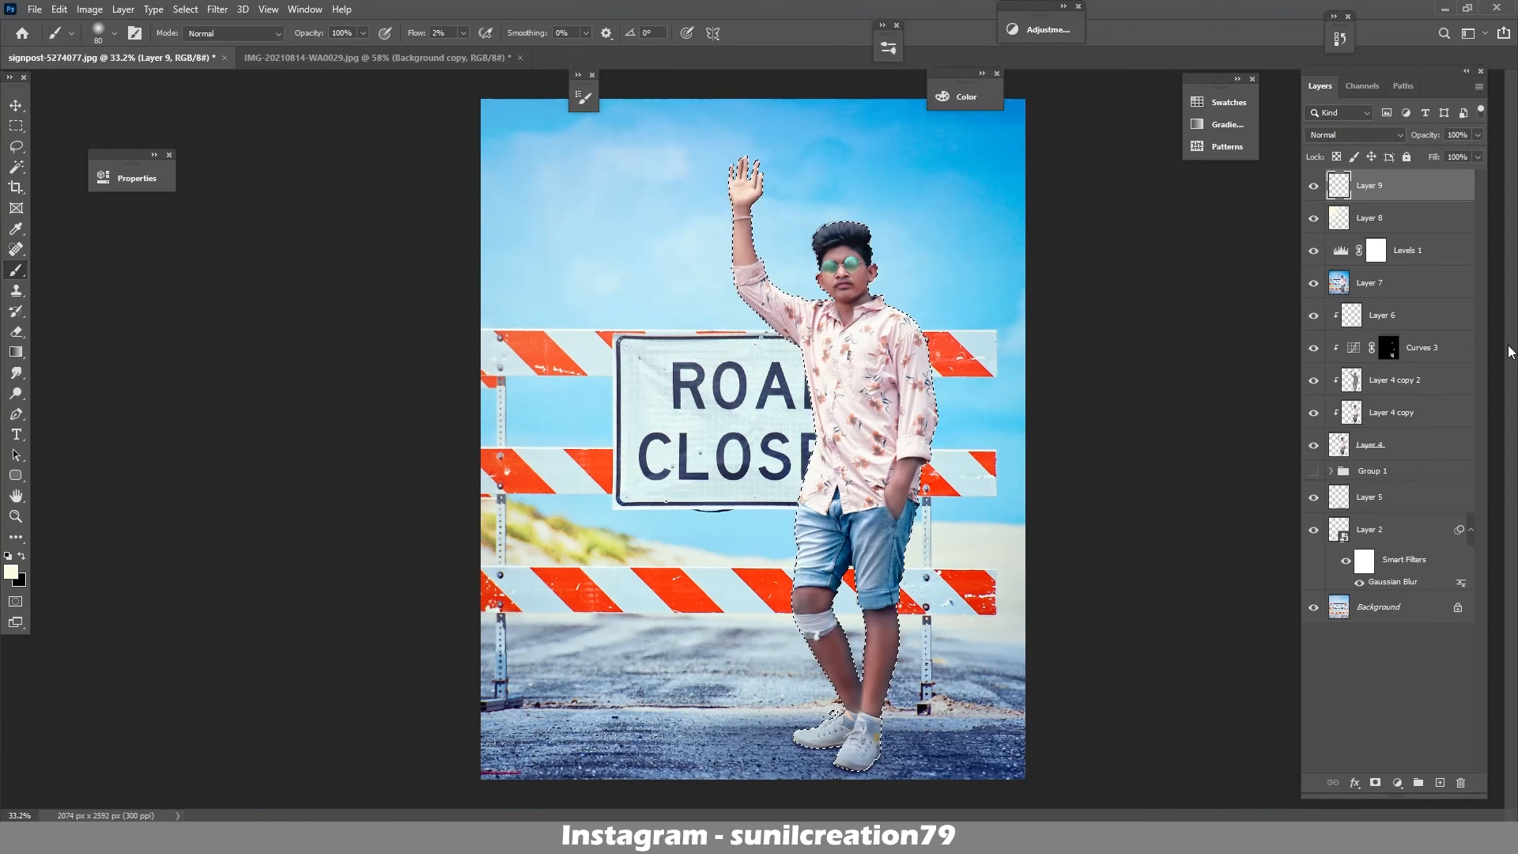
{"action": "key", "text": "ctrl+d"}
{"action": "left_click", "coordinate": [1313, 185]}
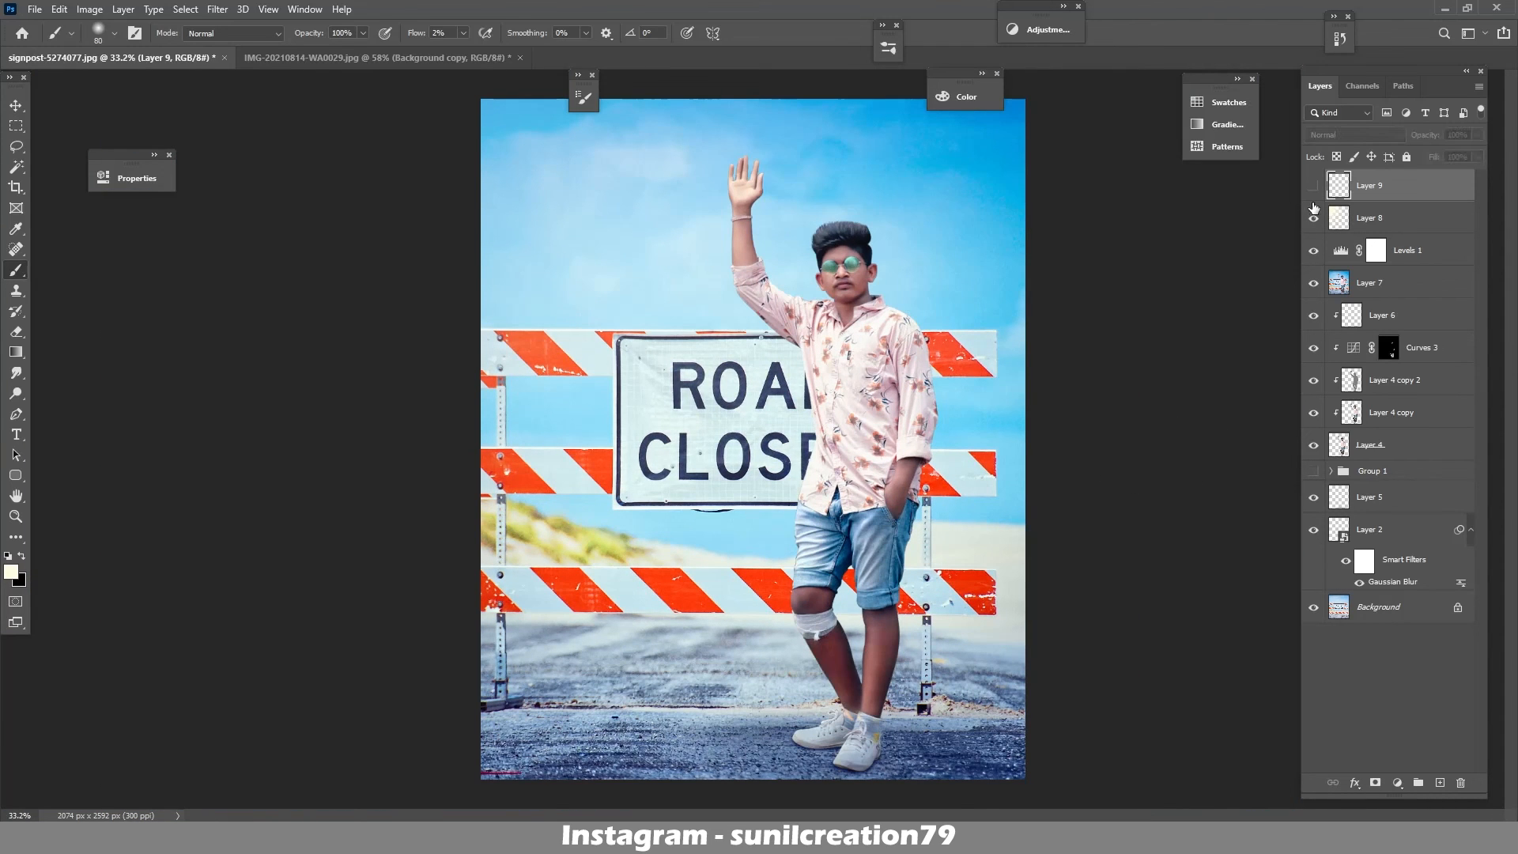
{"action": "left_click", "coordinate": [1314, 187]}
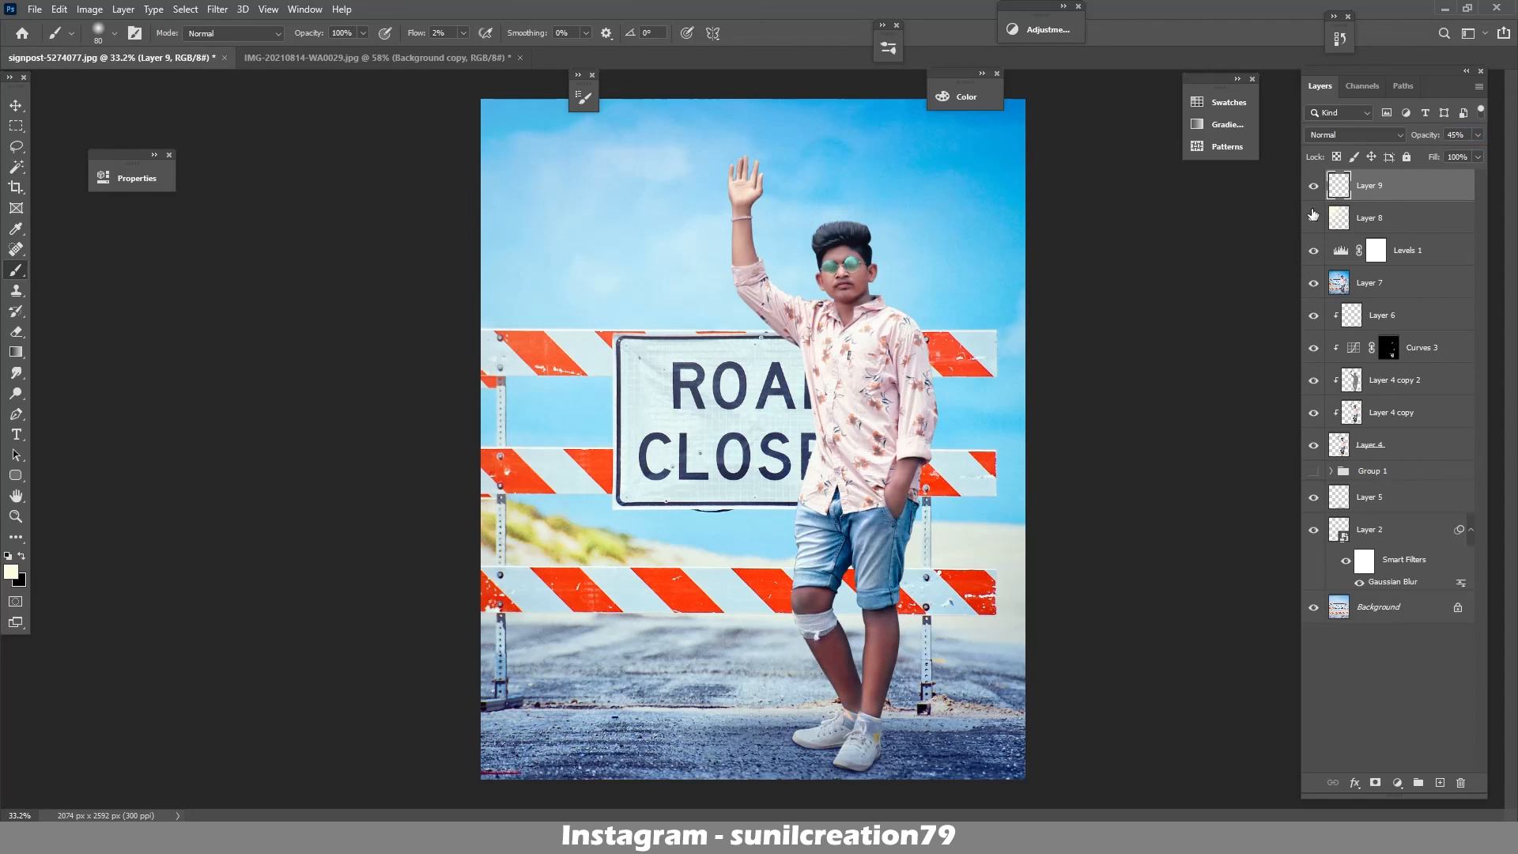
- Touch up Layer 9's highlights around the lower legs with a 70-size Eraser
{"action": "scroll", "coordinate": [846, 724], "scroll_direction": "up", "scroll_amount": 5}
{"action": "key", "text": "e"}
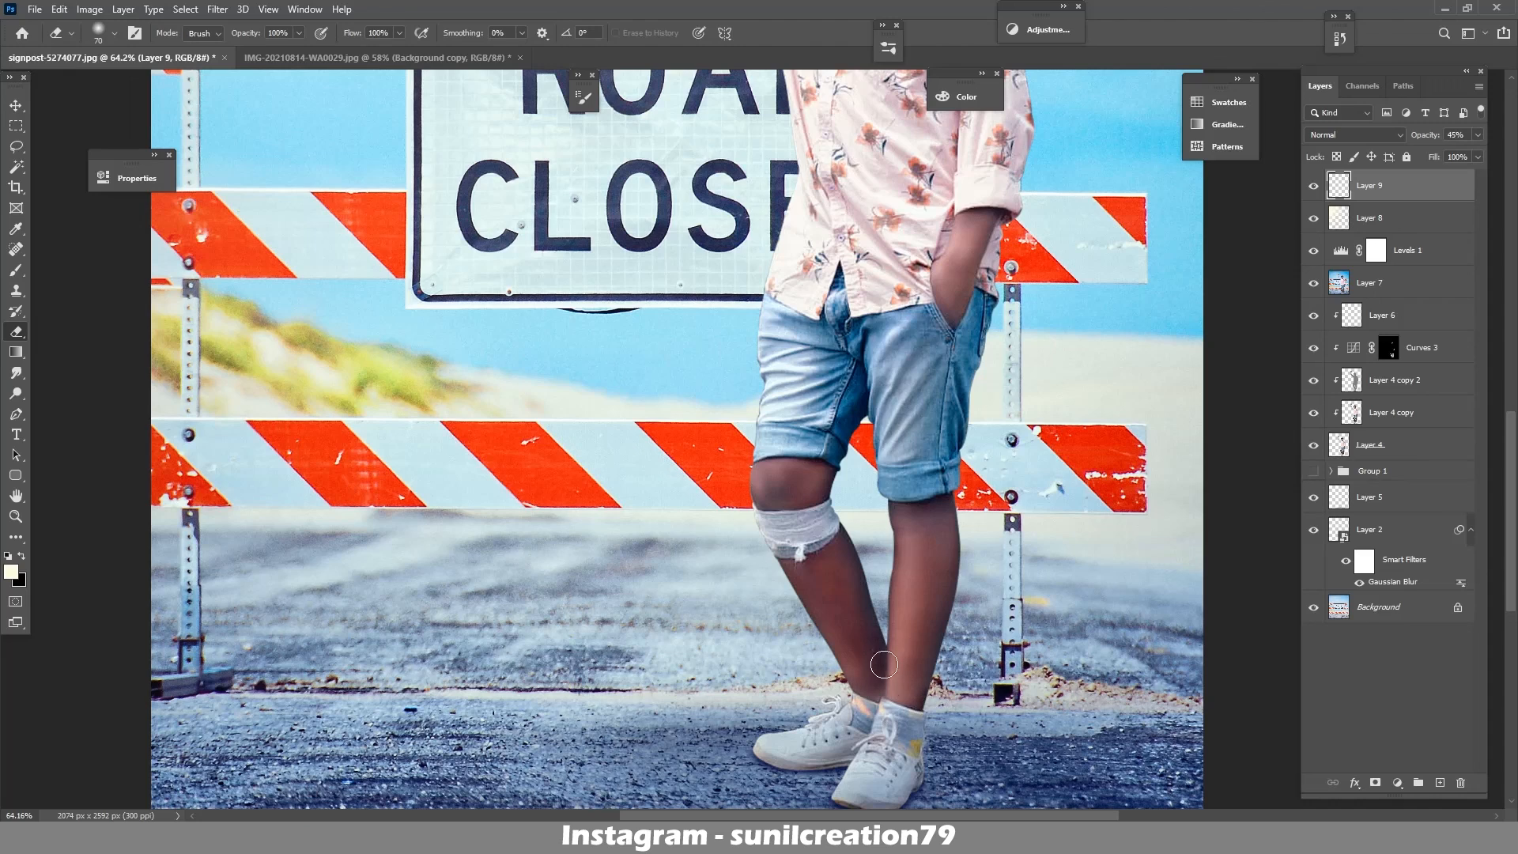
{"action": "scroll", "coordinate": [798, 662], "scroll_direction": "down", "scroll_amount": 5}
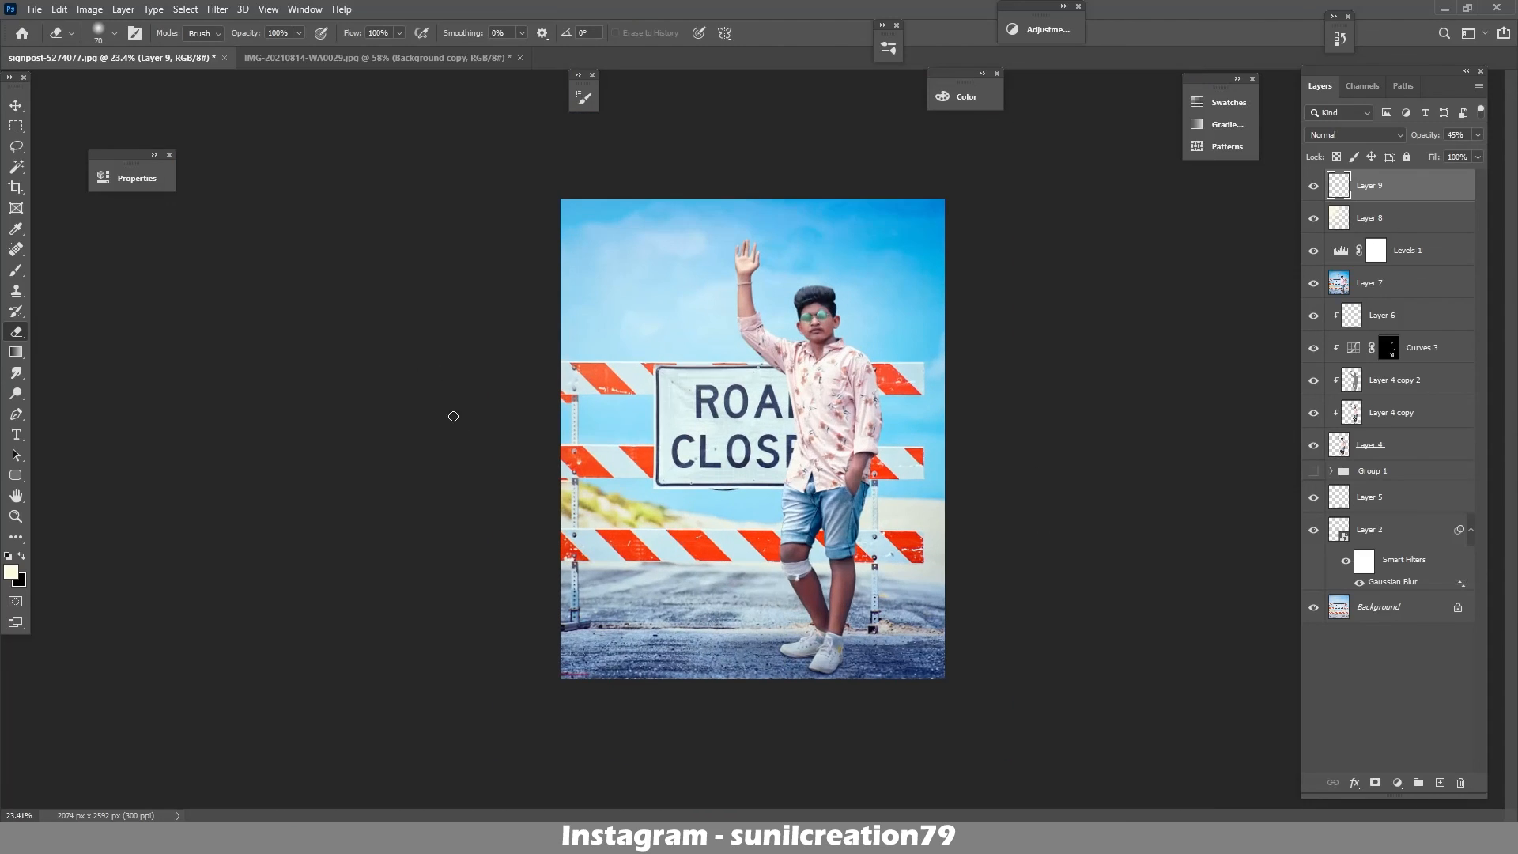